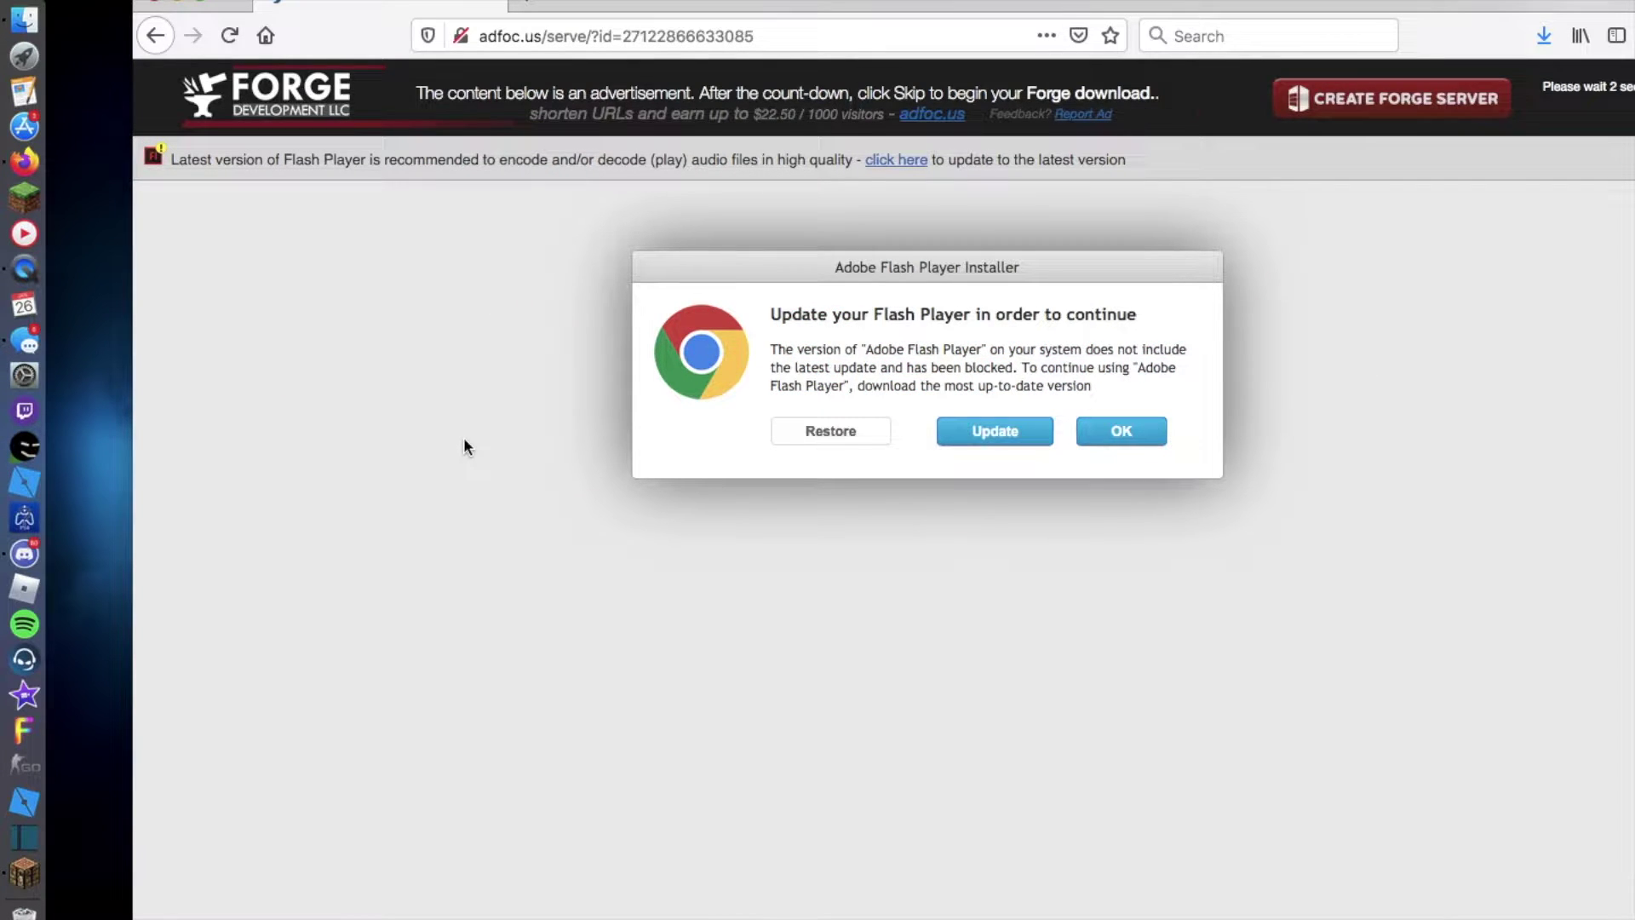
Save the forge-1.8.9-11.15.1.1722-installer.jar download to the computer
drag(742, 4, 657, 4)
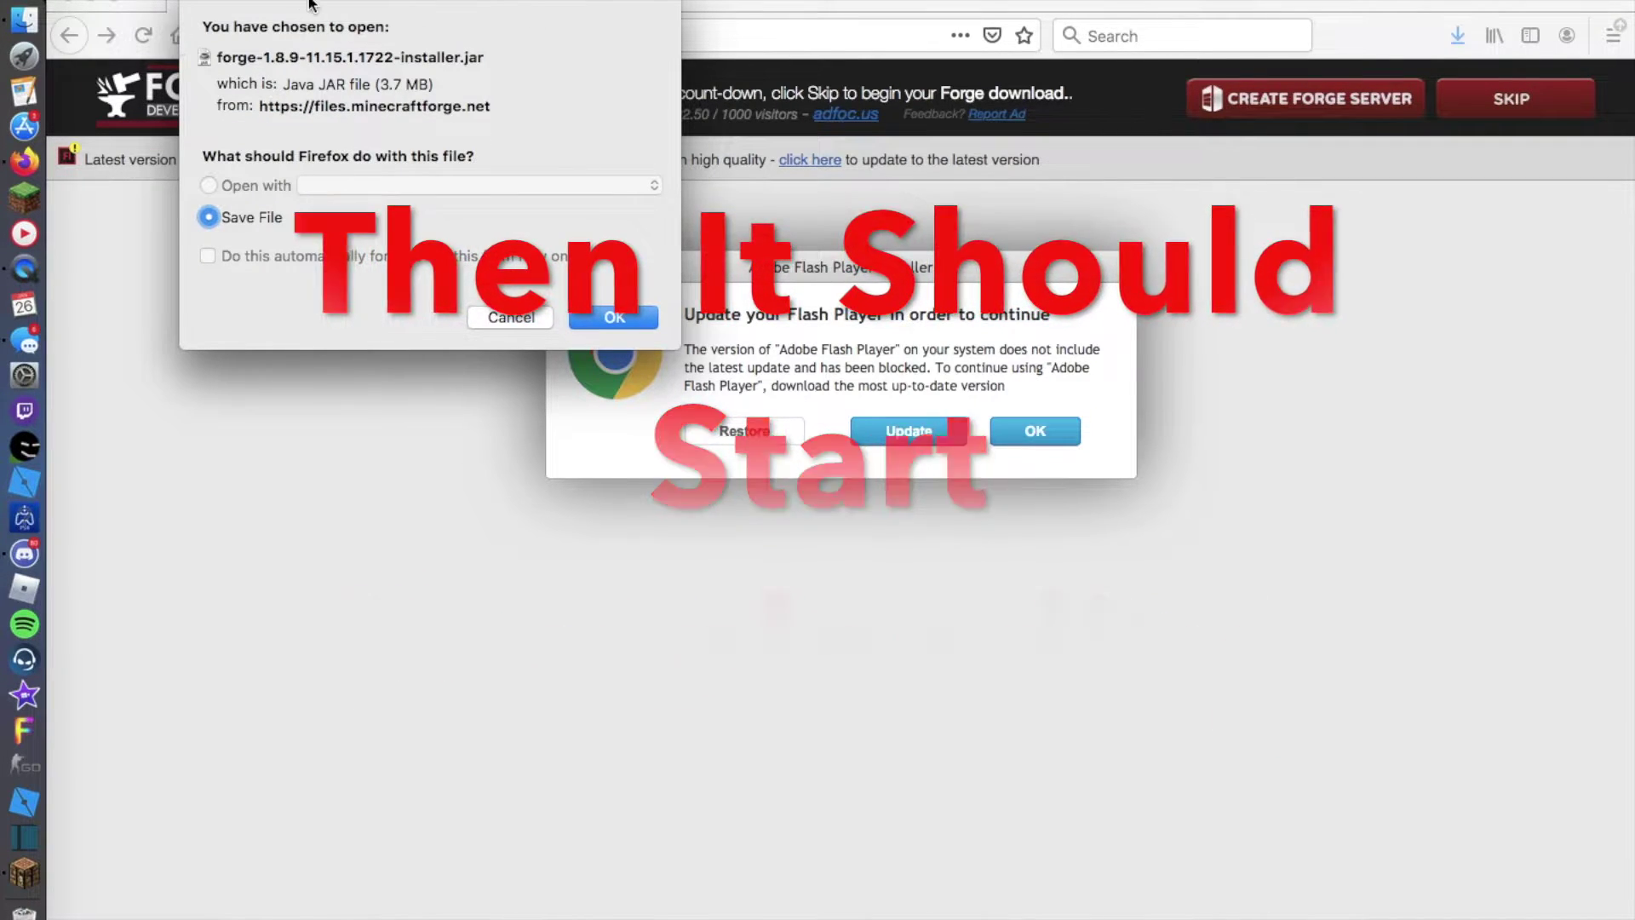
click(615, 317)
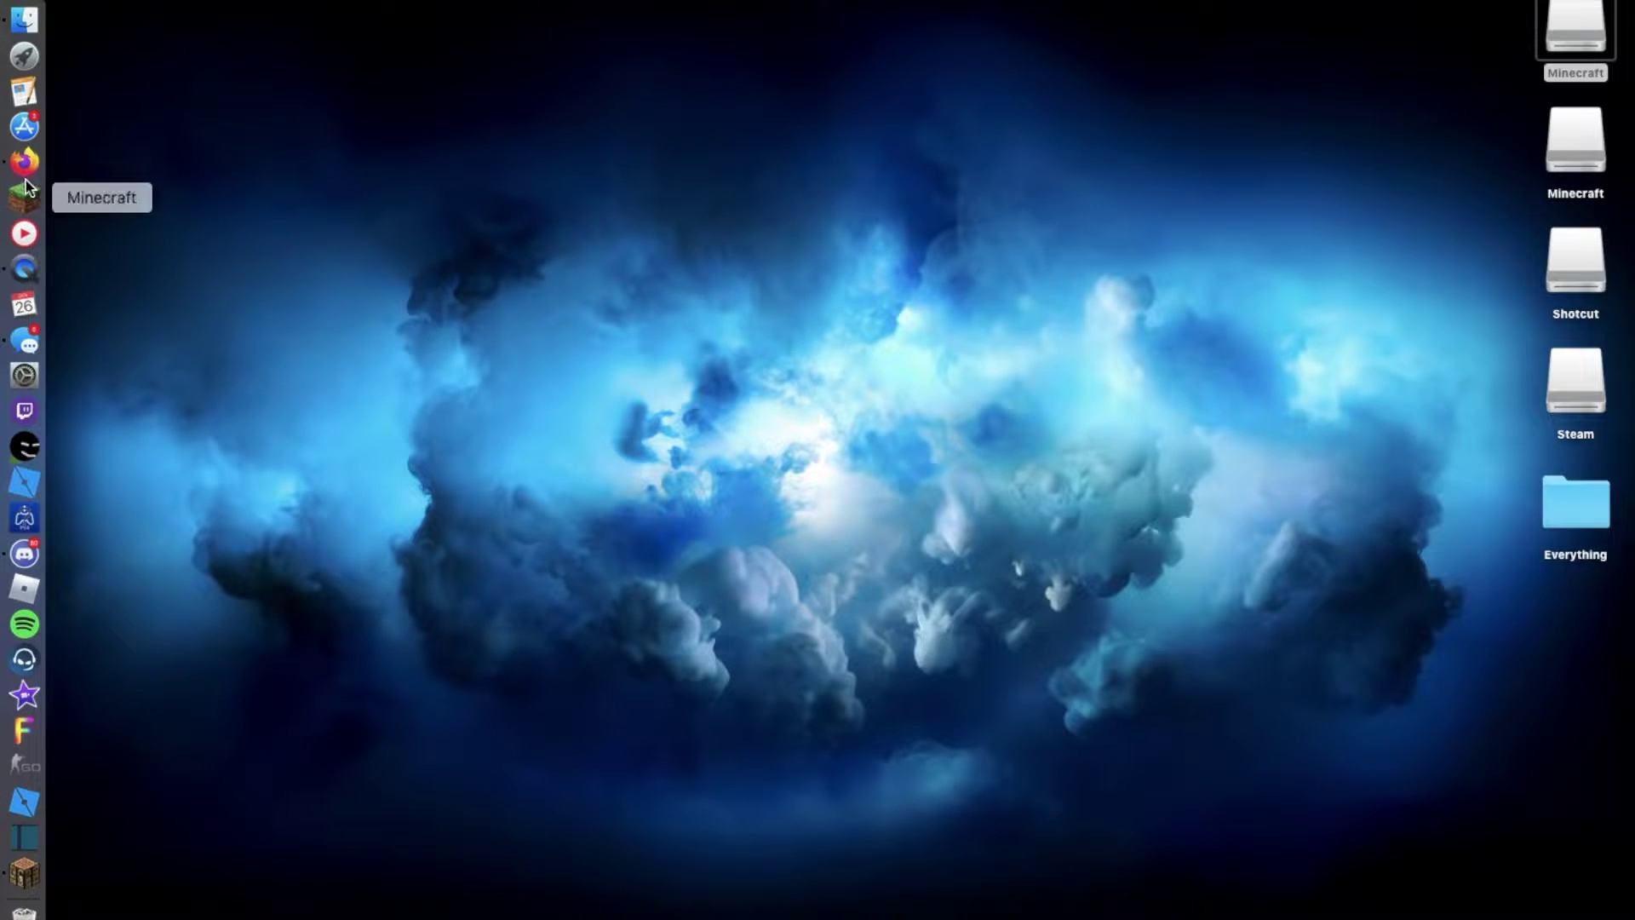
Move the newly downloaded Forge 1.8.9 installer jar from the Downloads folder to the desktop and close the folder window
key(super+n)
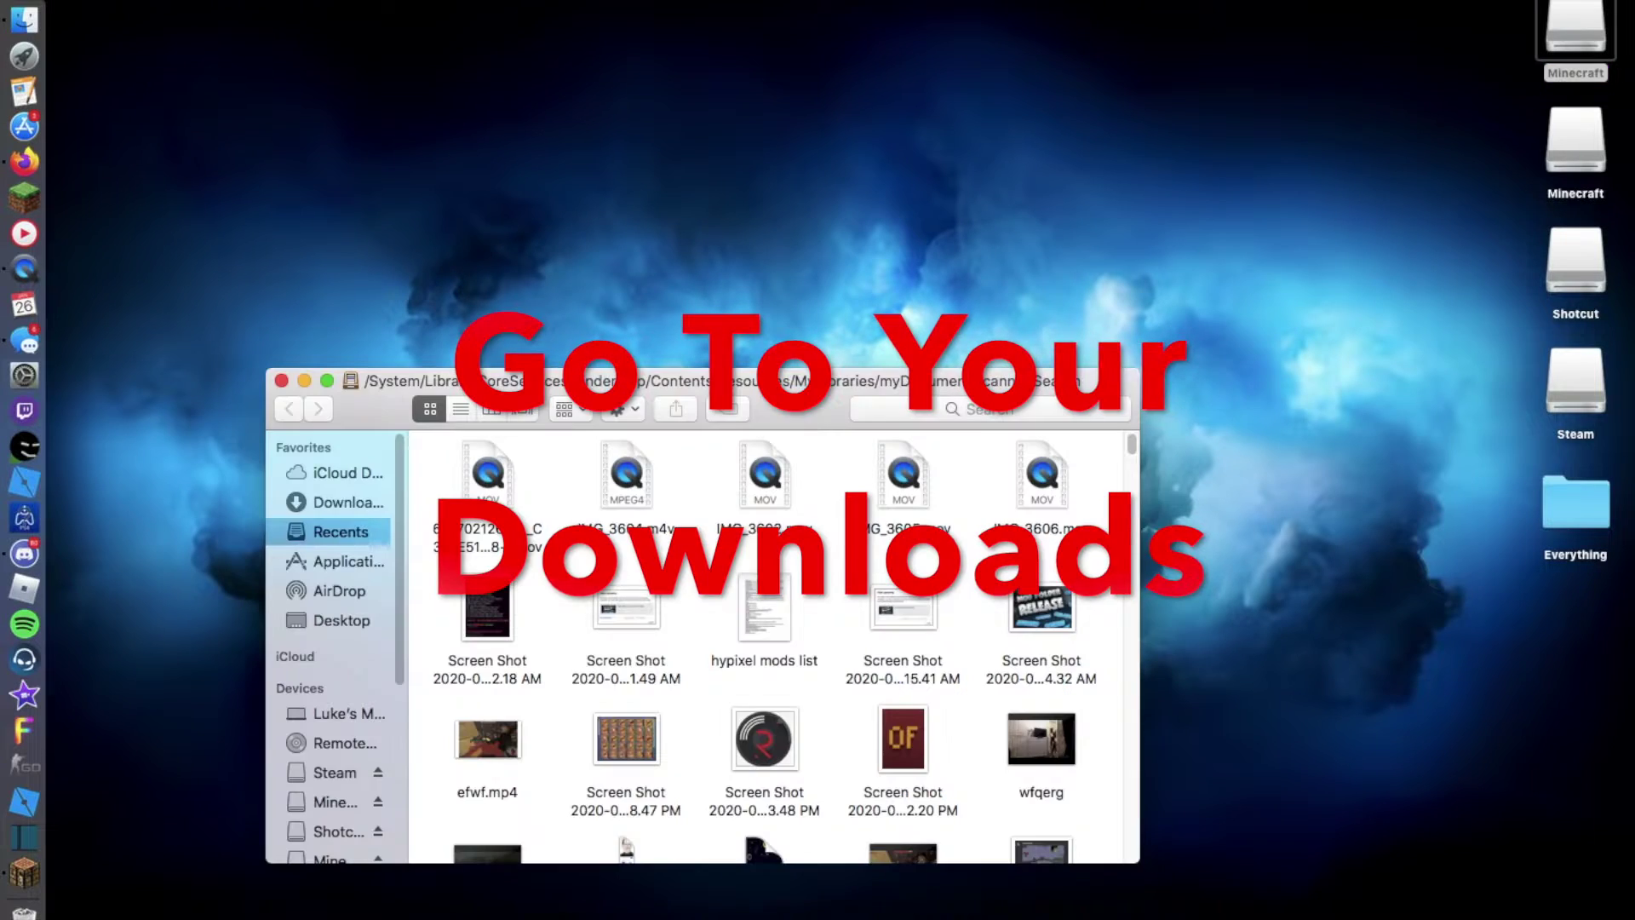
click(345, 505)
scroll(490, 507, down, 1)
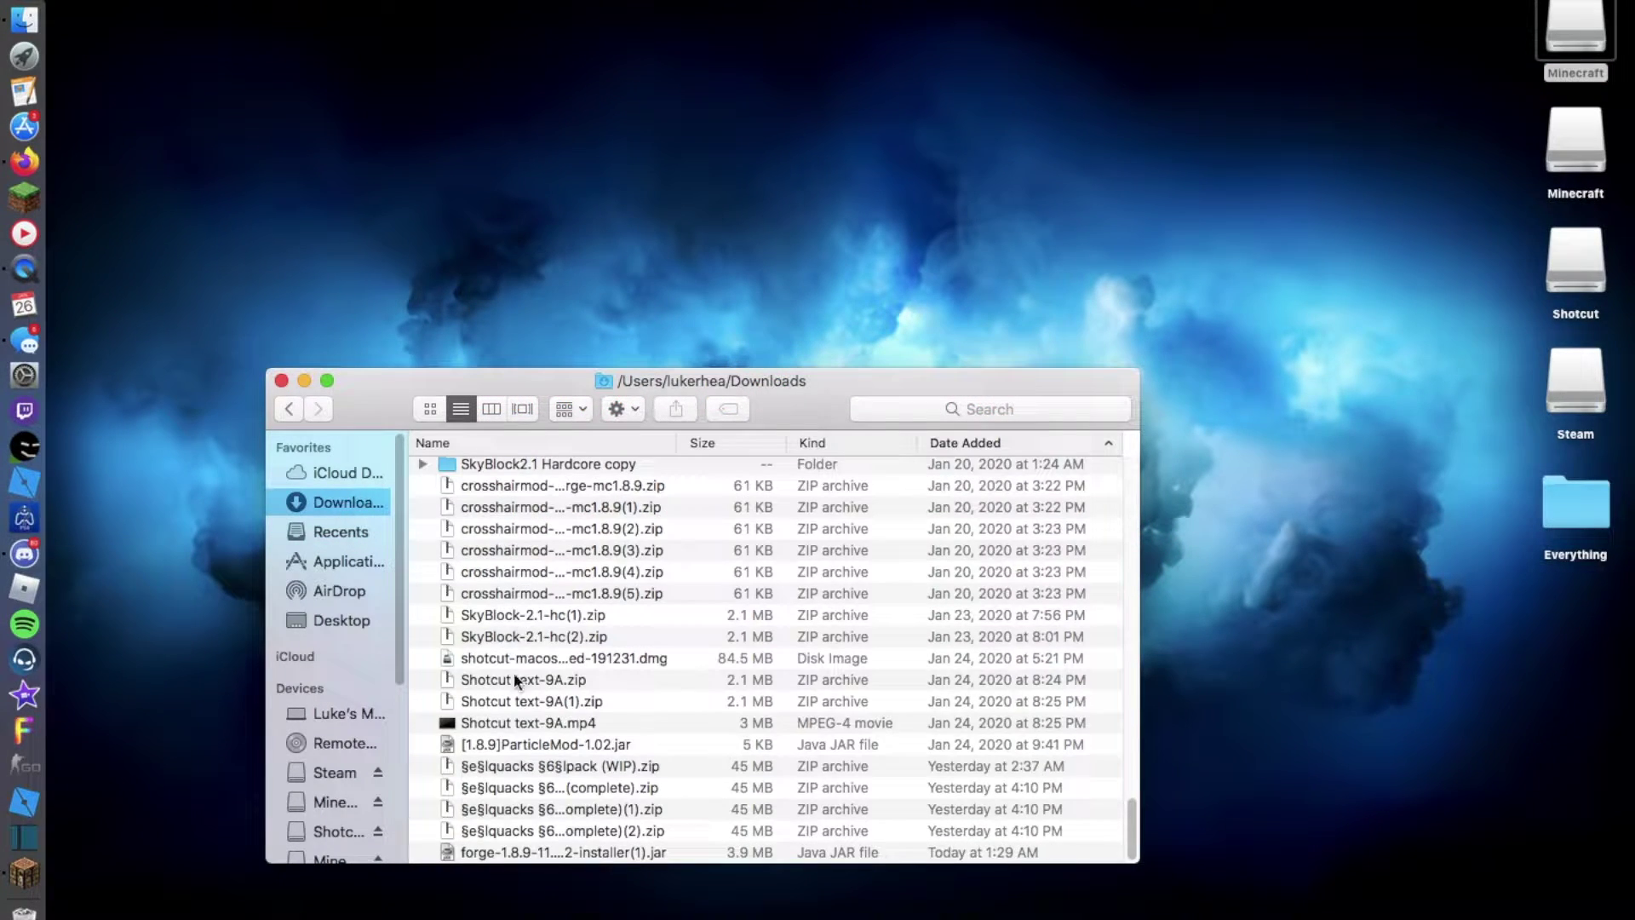
drag(516, 852, 511, 901)
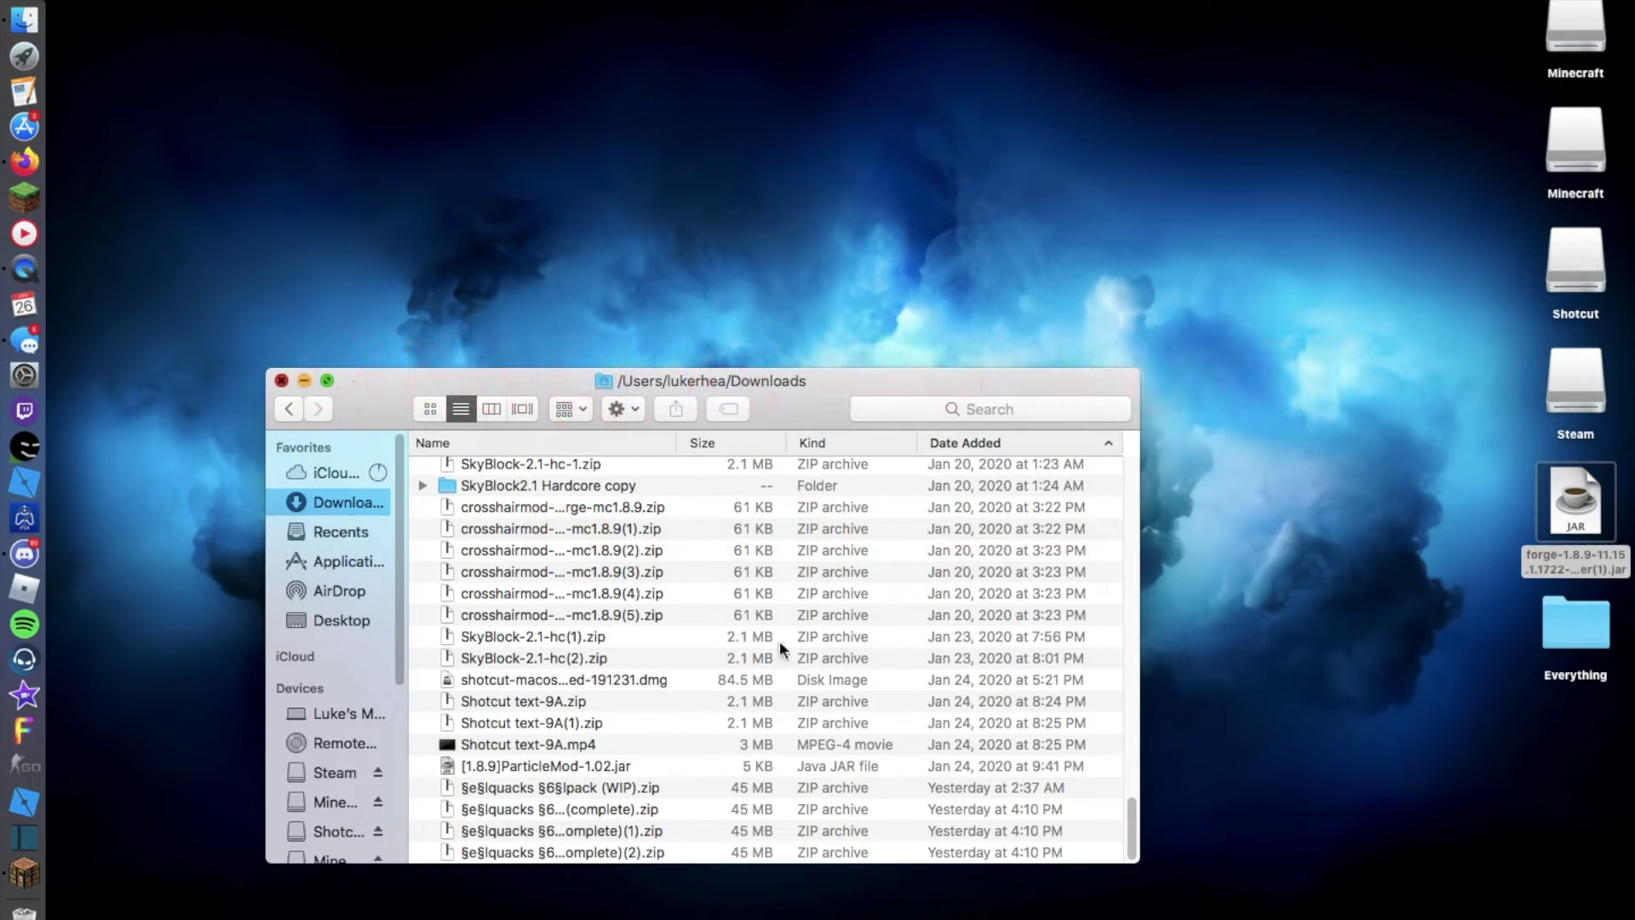
key(super+w)
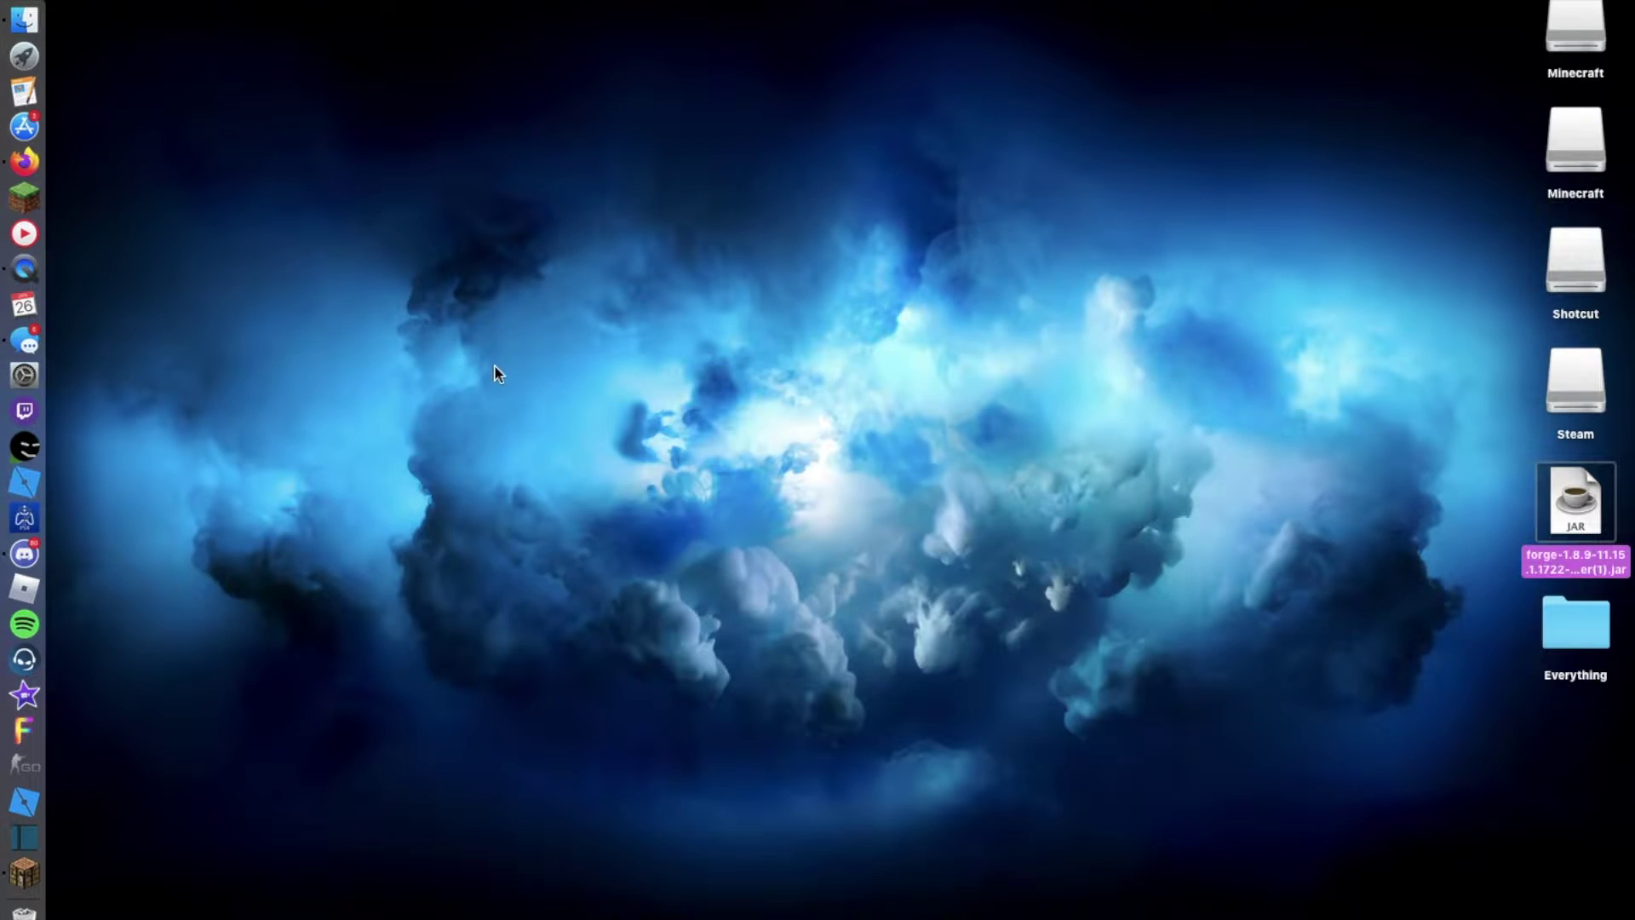
Allow the blocked Forge installer jar to open through the Security & Privacy preferences, and cancel out of the installer
double_click(1578, 502)
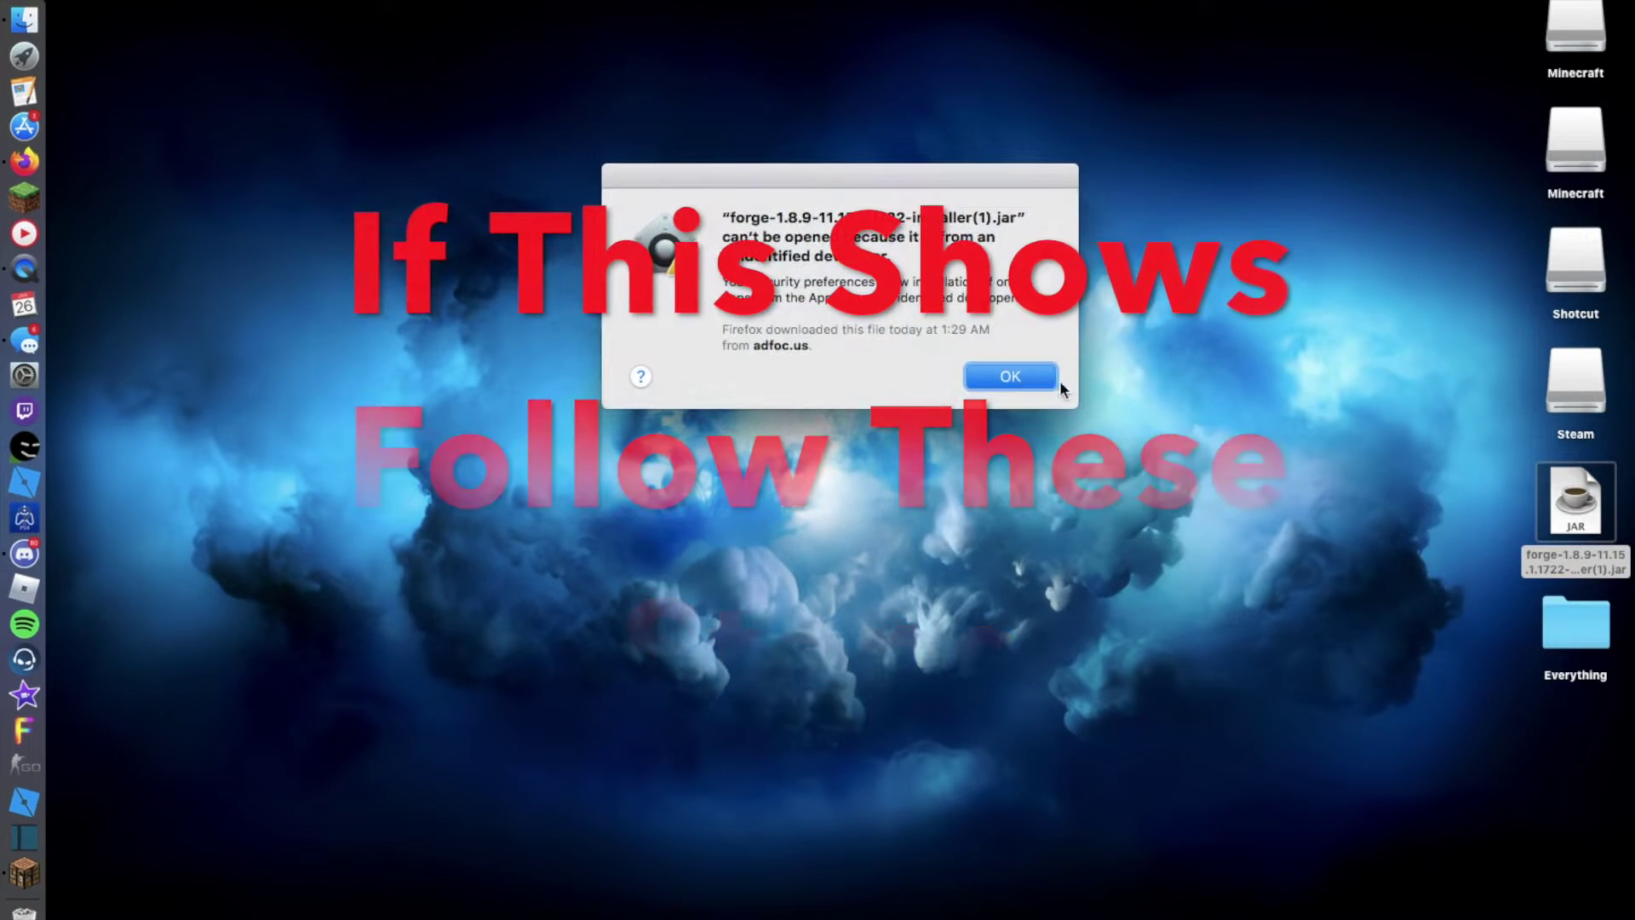
click(984, 382)
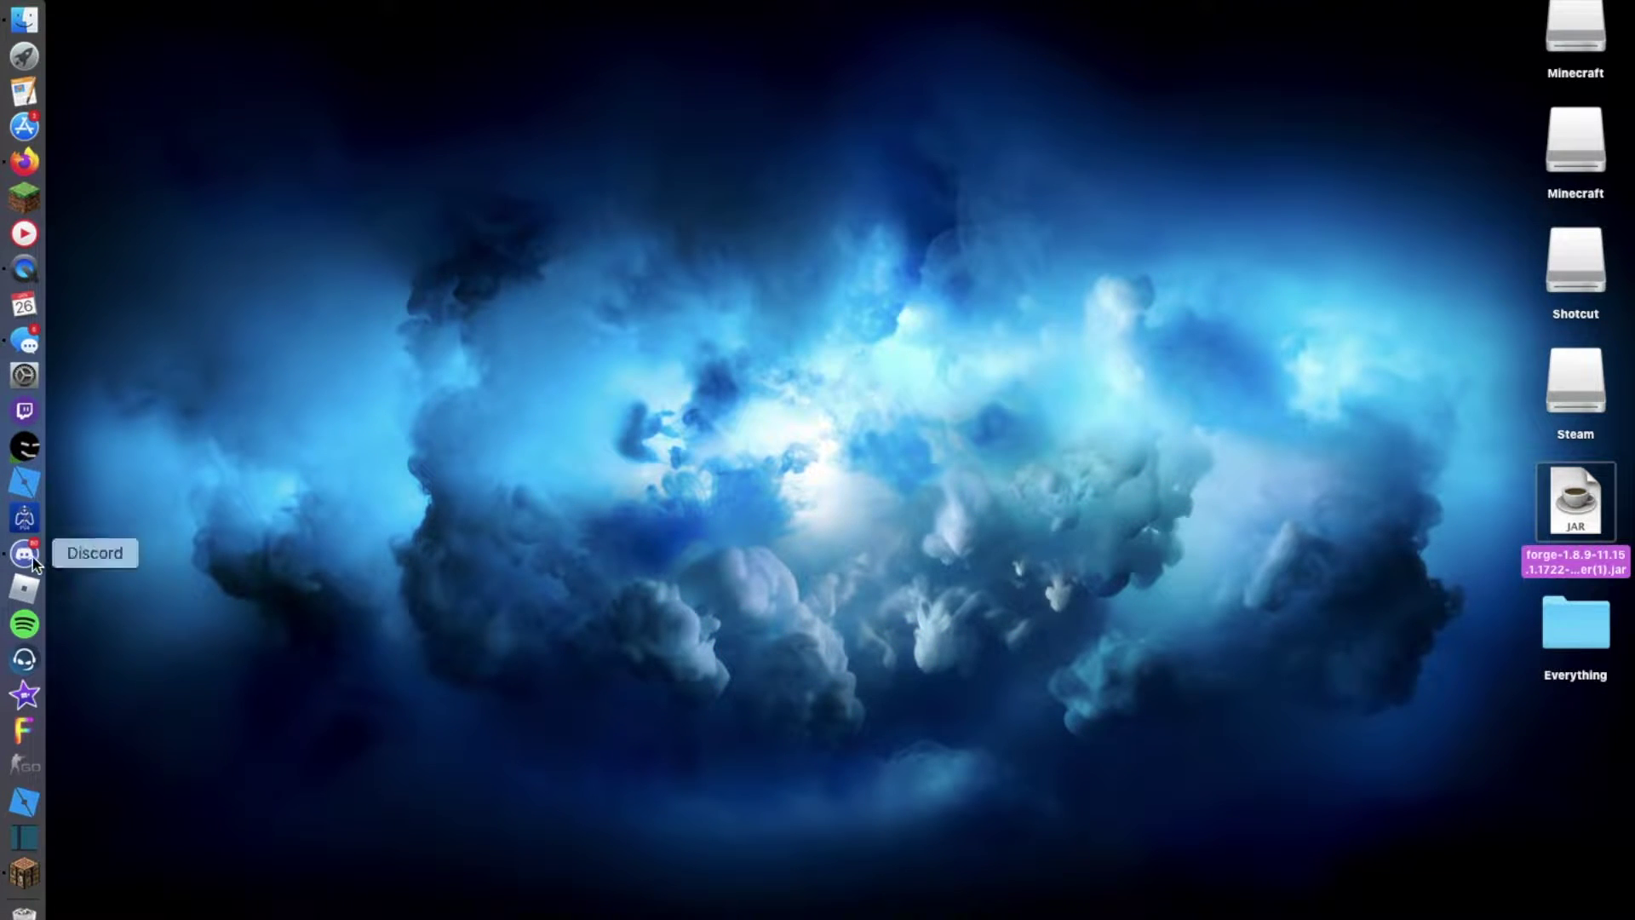
click(16, 375)
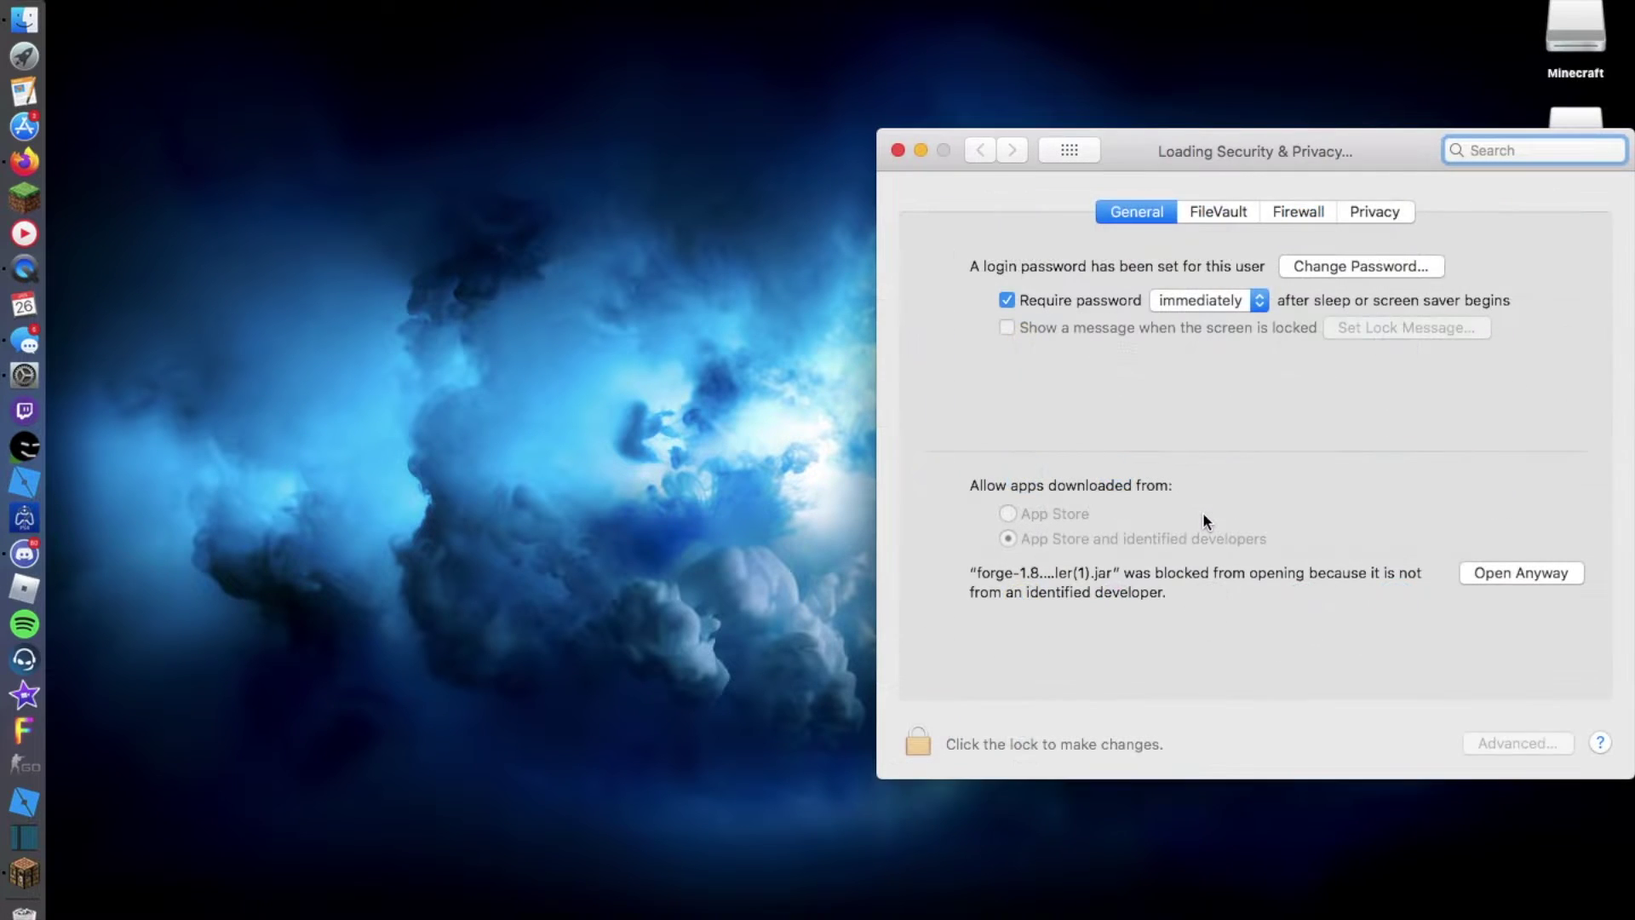
click(1531, 586)
click(896, 369)
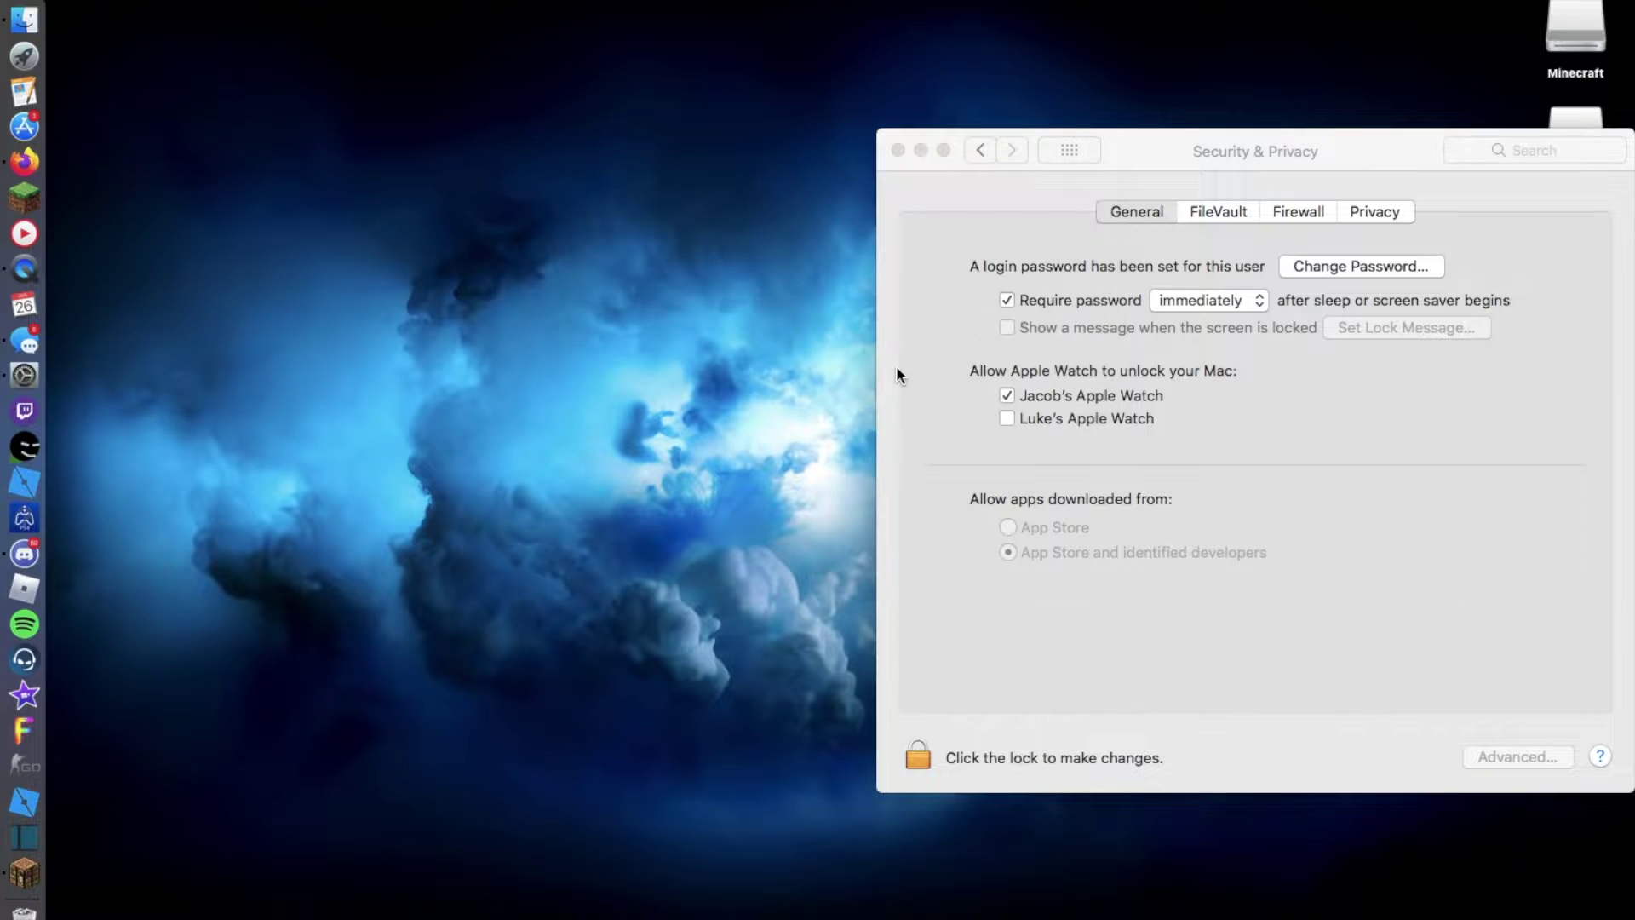
click(897, 150)
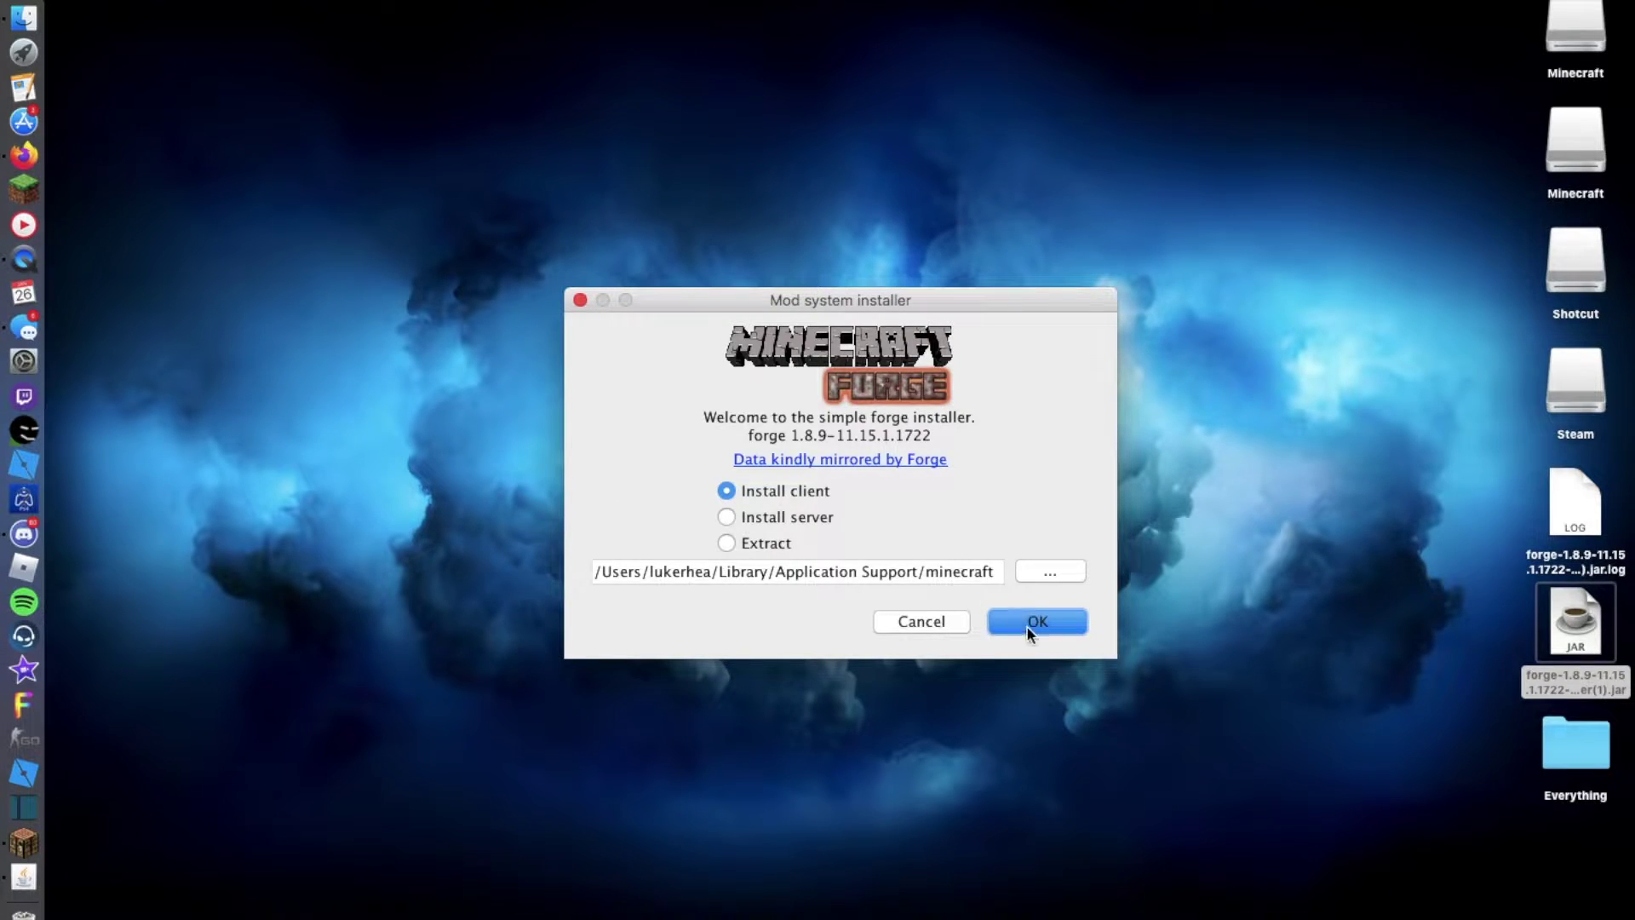
click(920, 621)
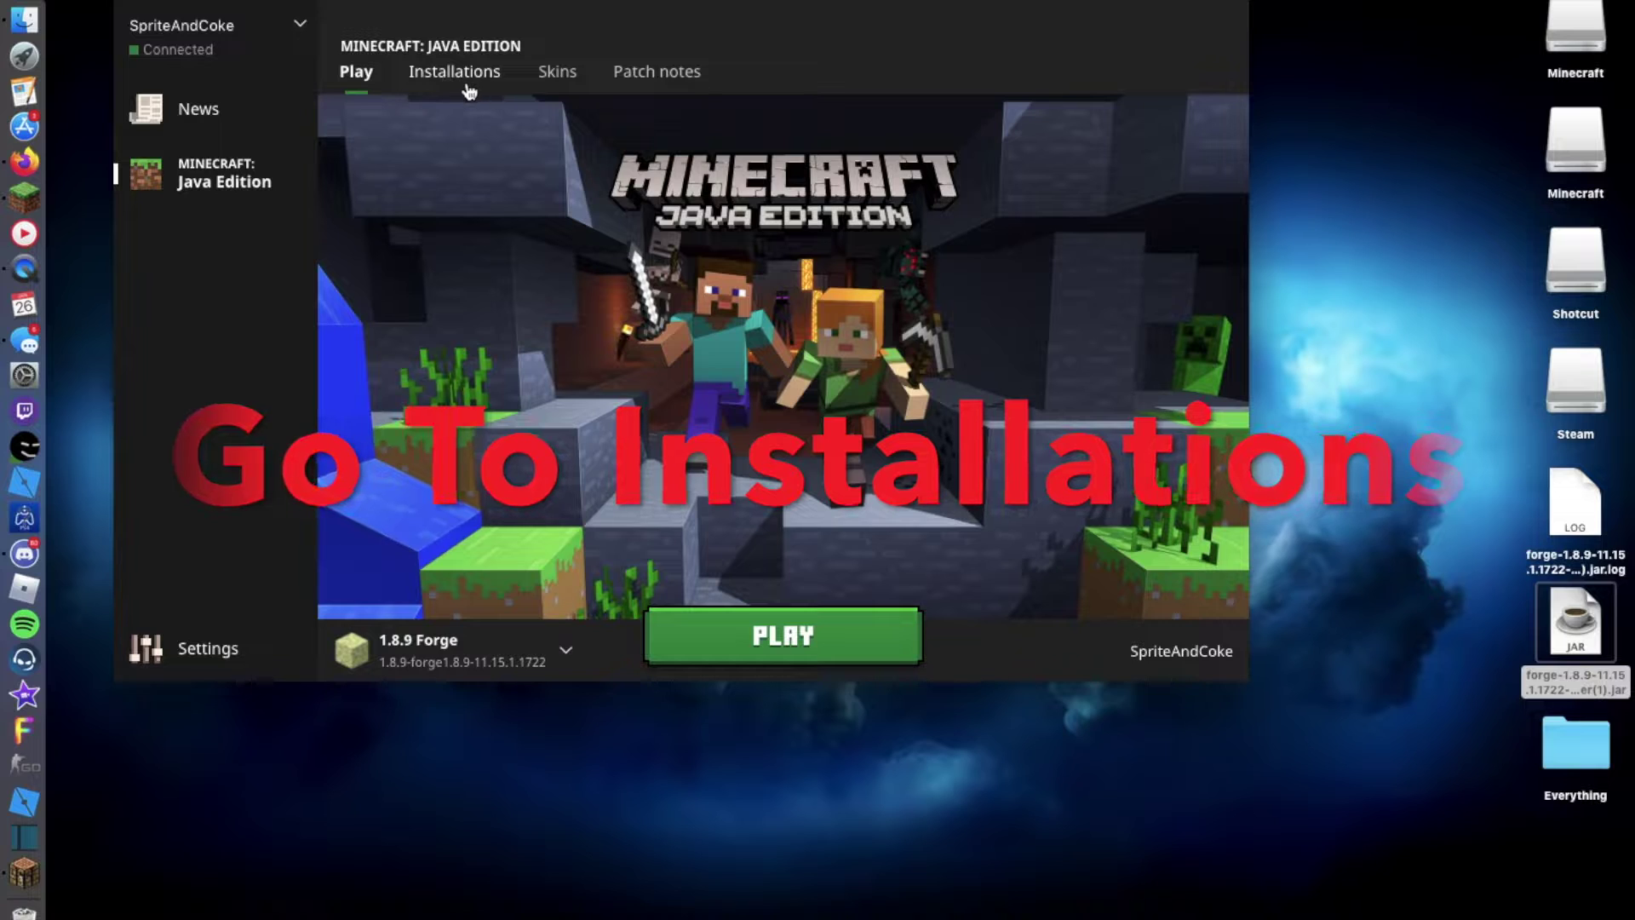
Look through the version list of a new Minecraft launcher installation for the Forge releases, discard the form and close the launcher
click(439, 77)
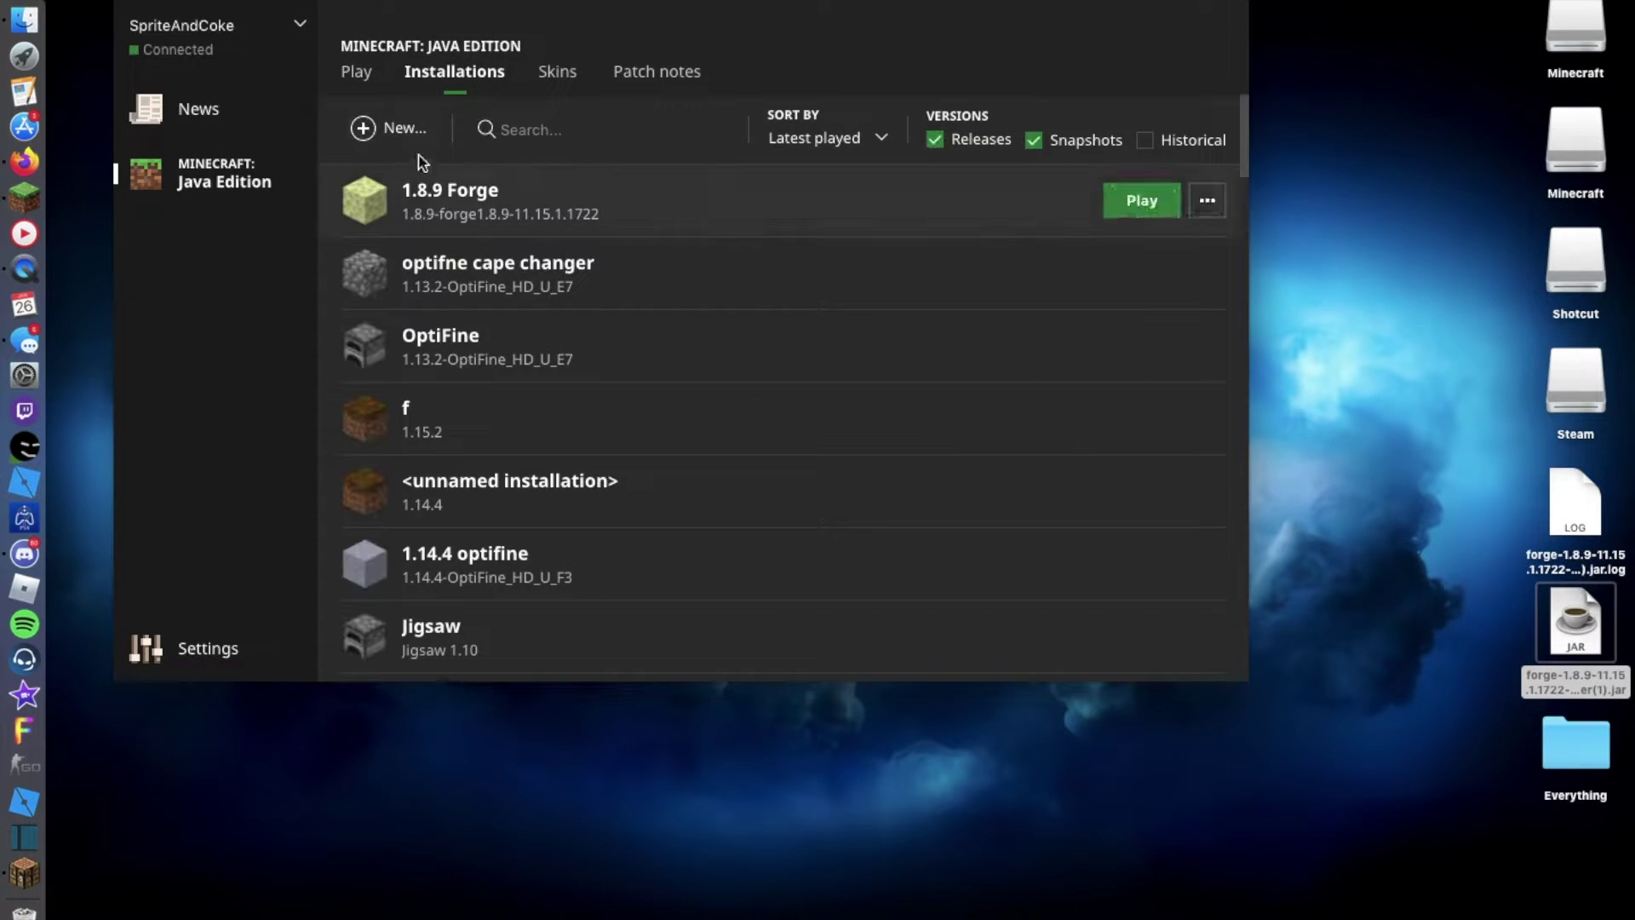
click(376, 127)
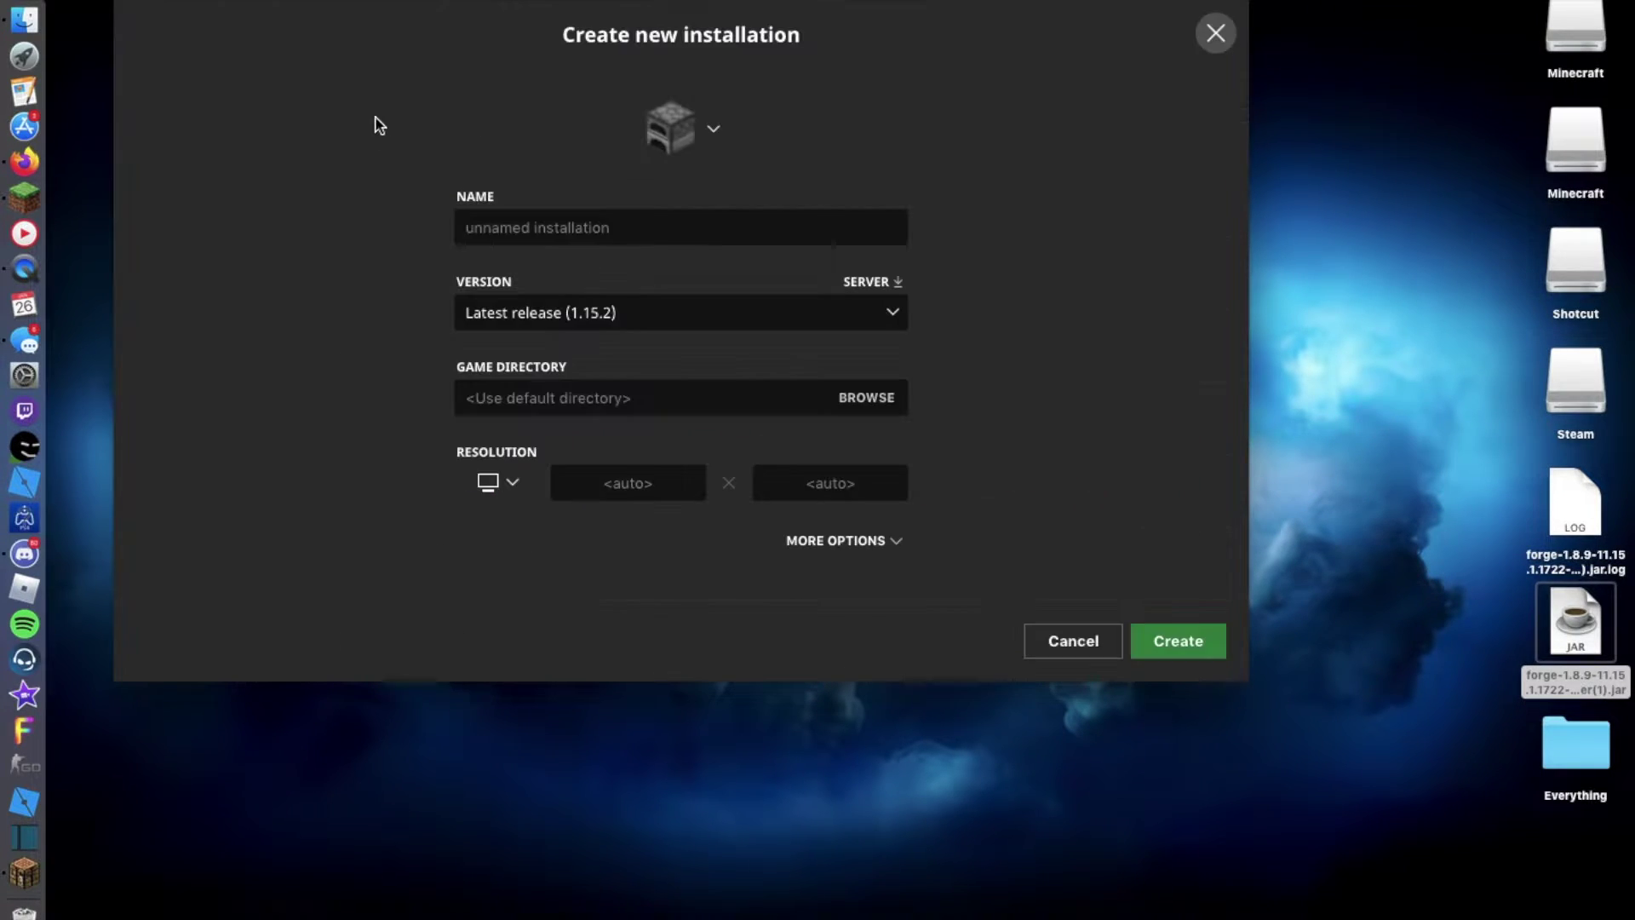
click(528, 313)
scroll(511, 316, down, 20)
scroll(559, 345, down, 20)
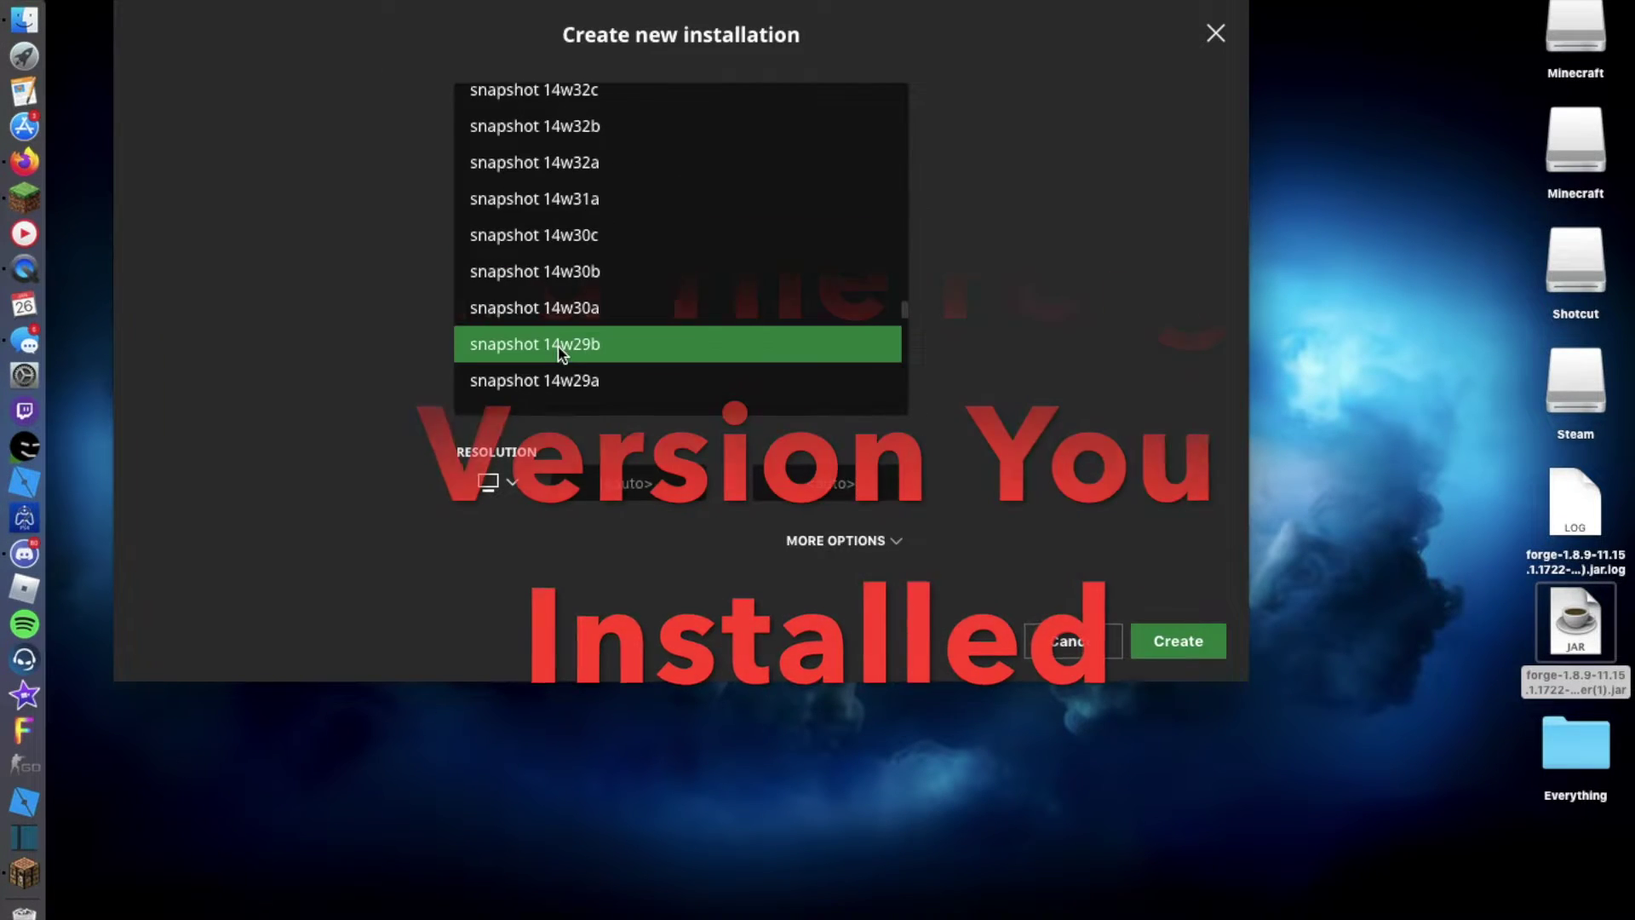
scroll(559, 247, down, 3)
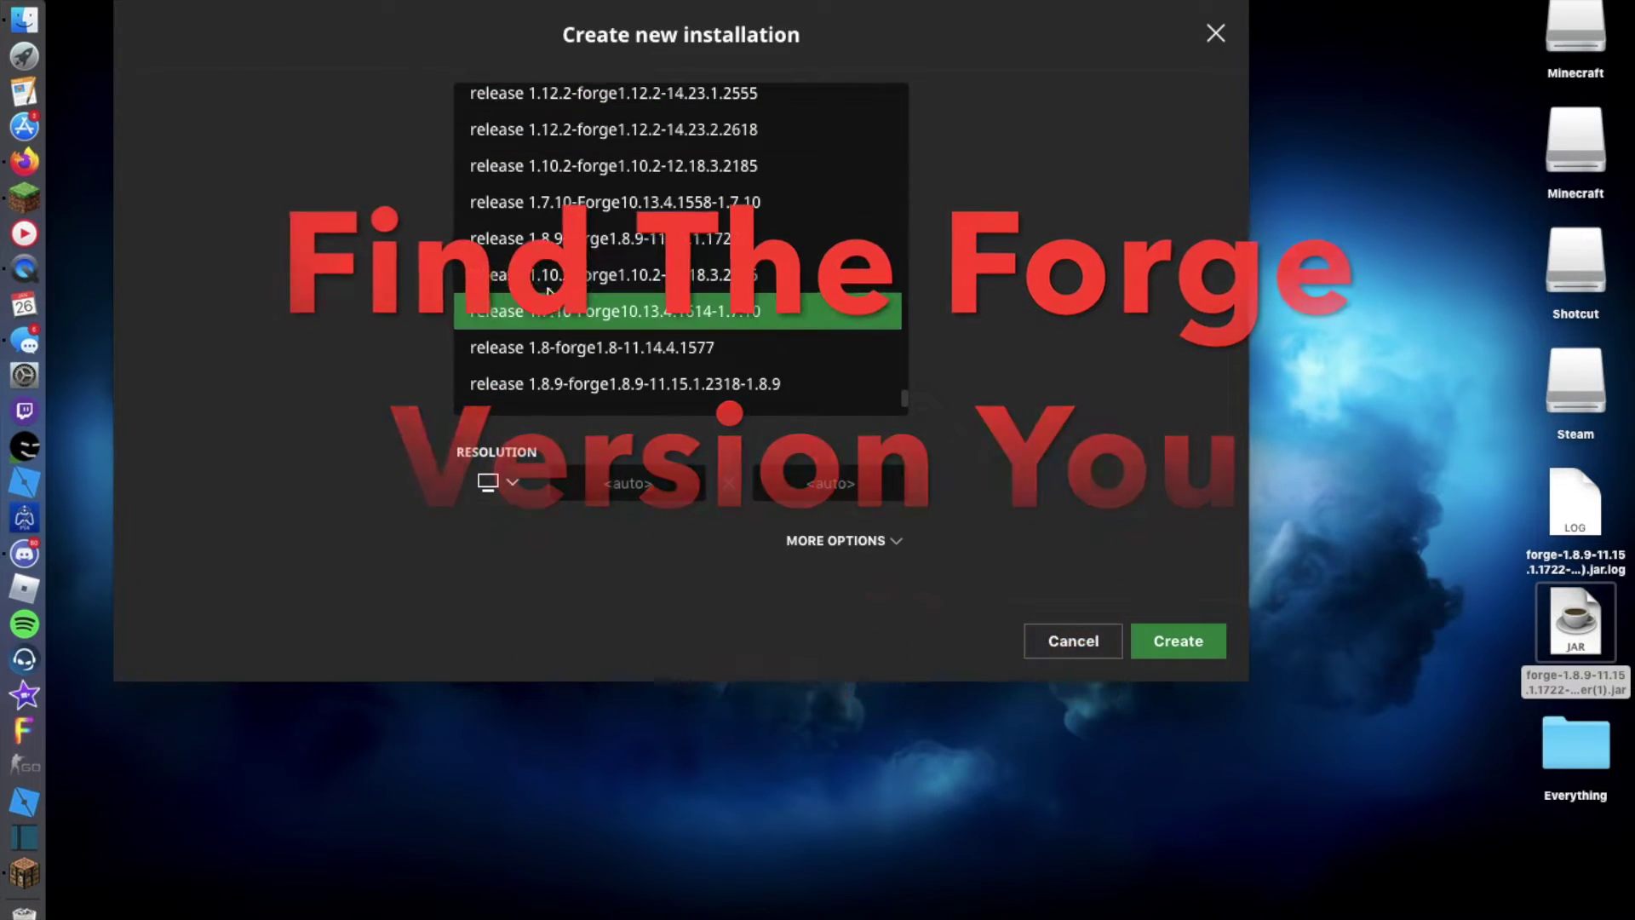
click(1031, 626)
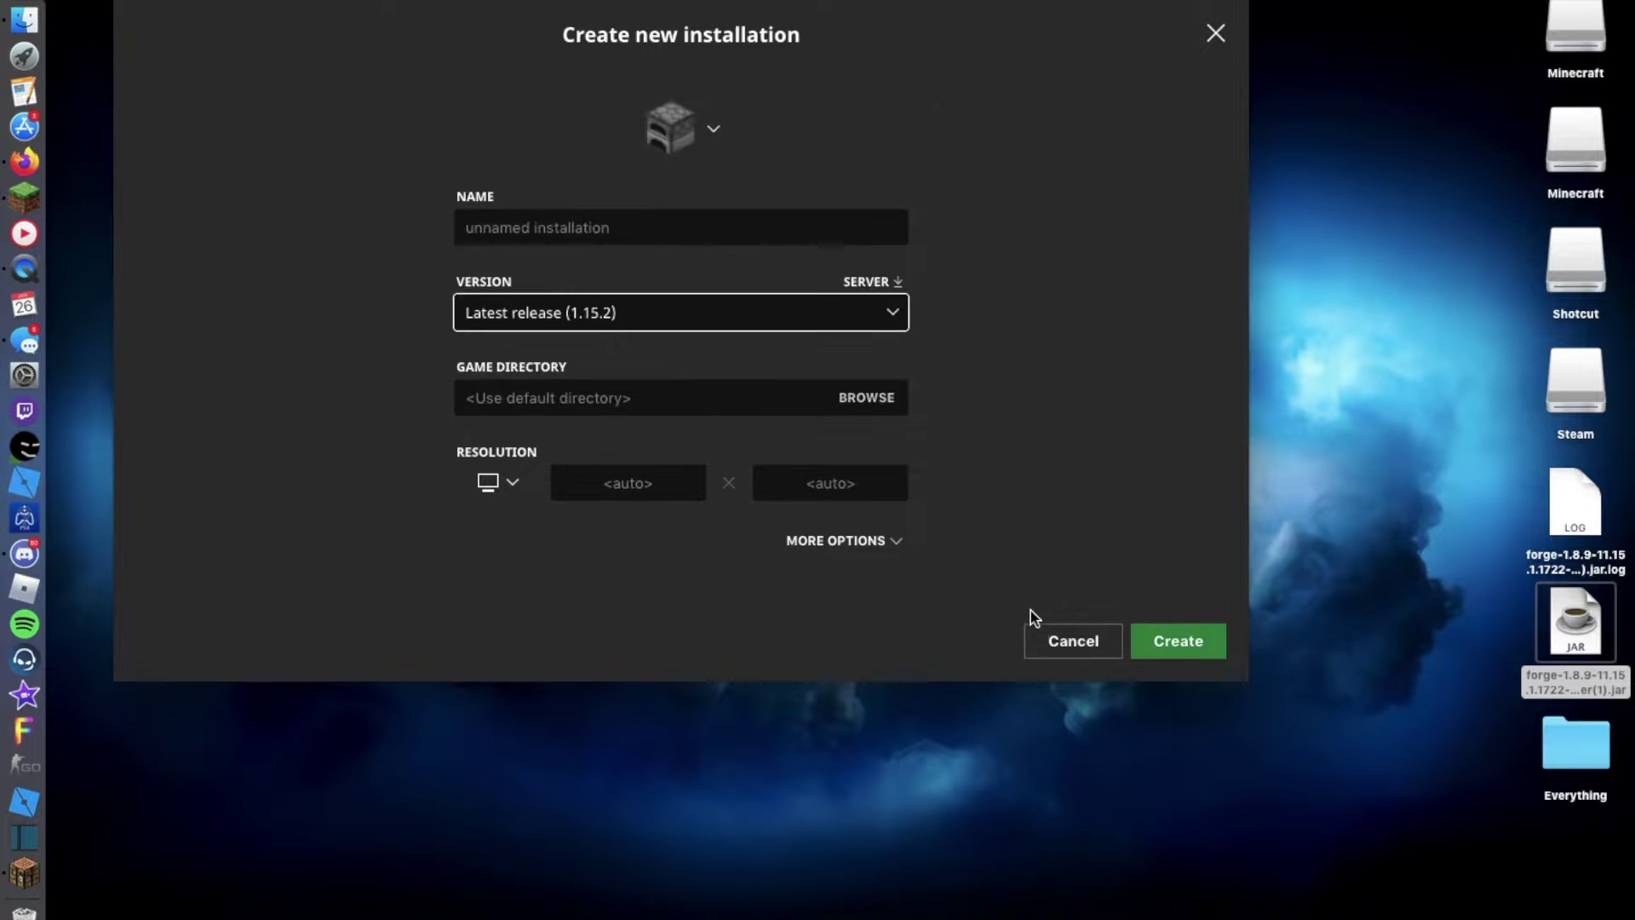
click(1111, 649)
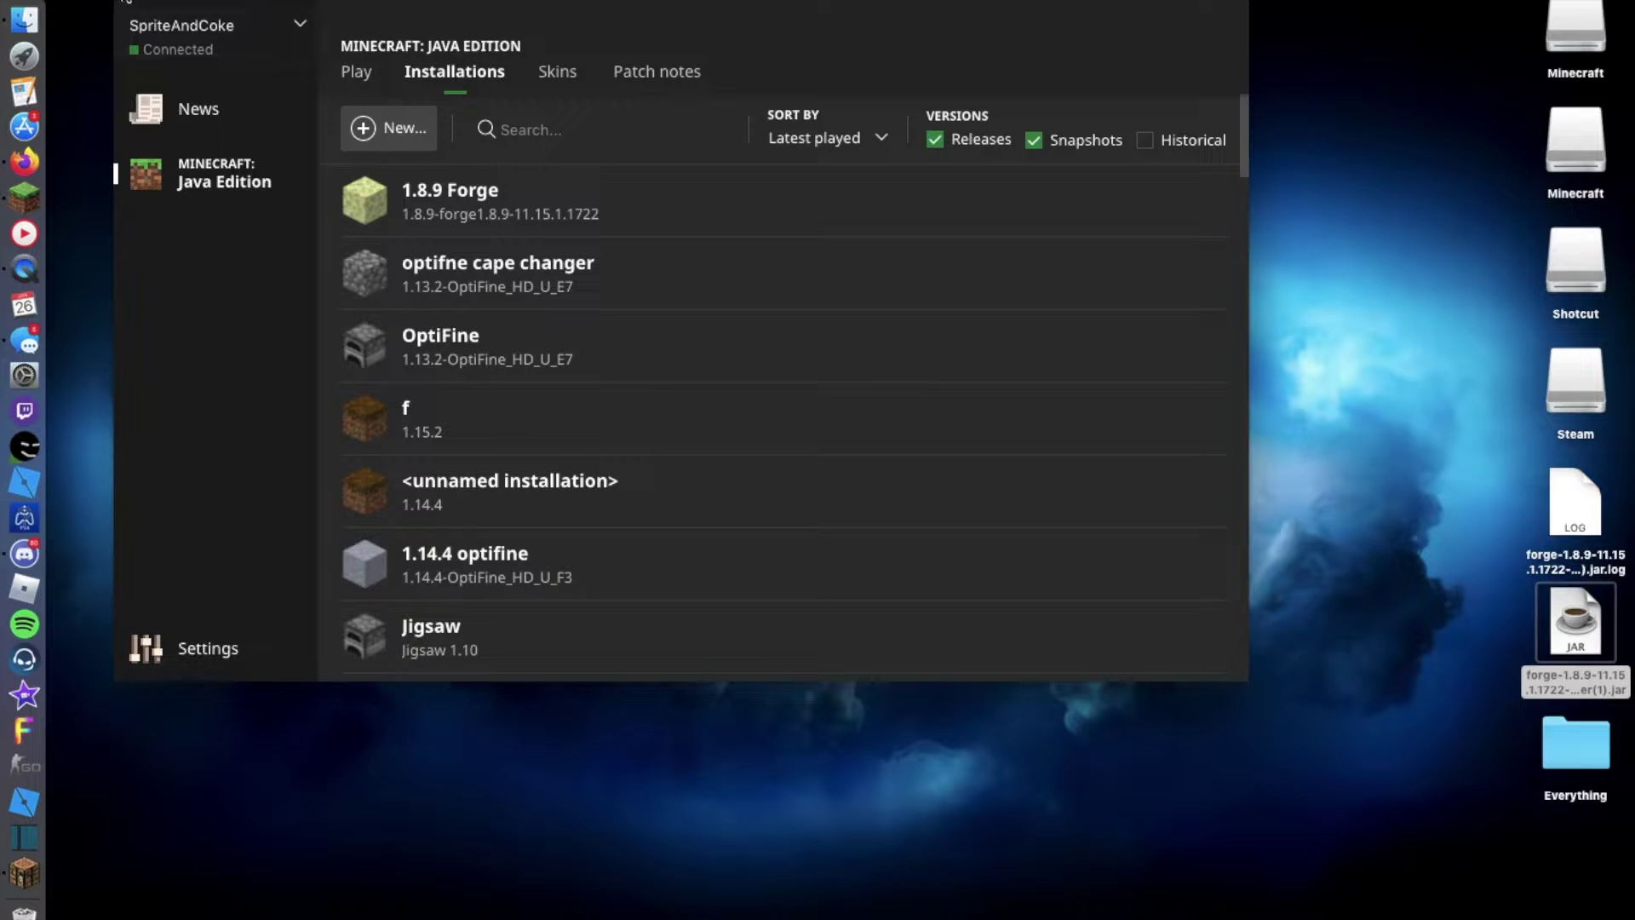
click(128, 7)
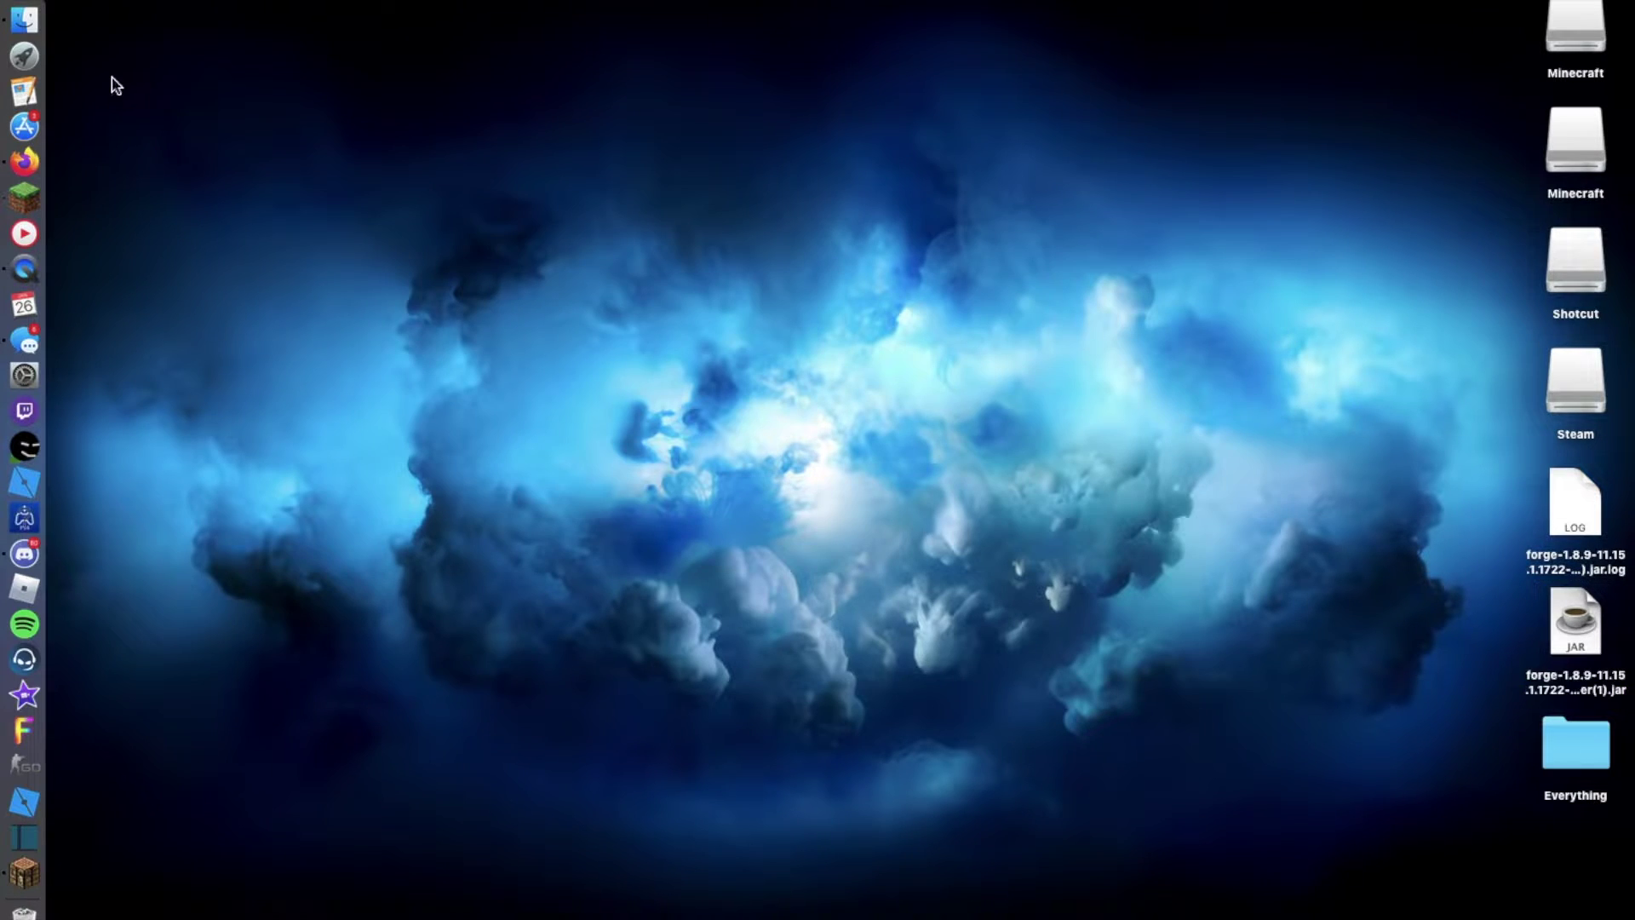
Switch to Firefox, search Google for "9minecraft" and open the 9Minecraft website
click(22, 163)
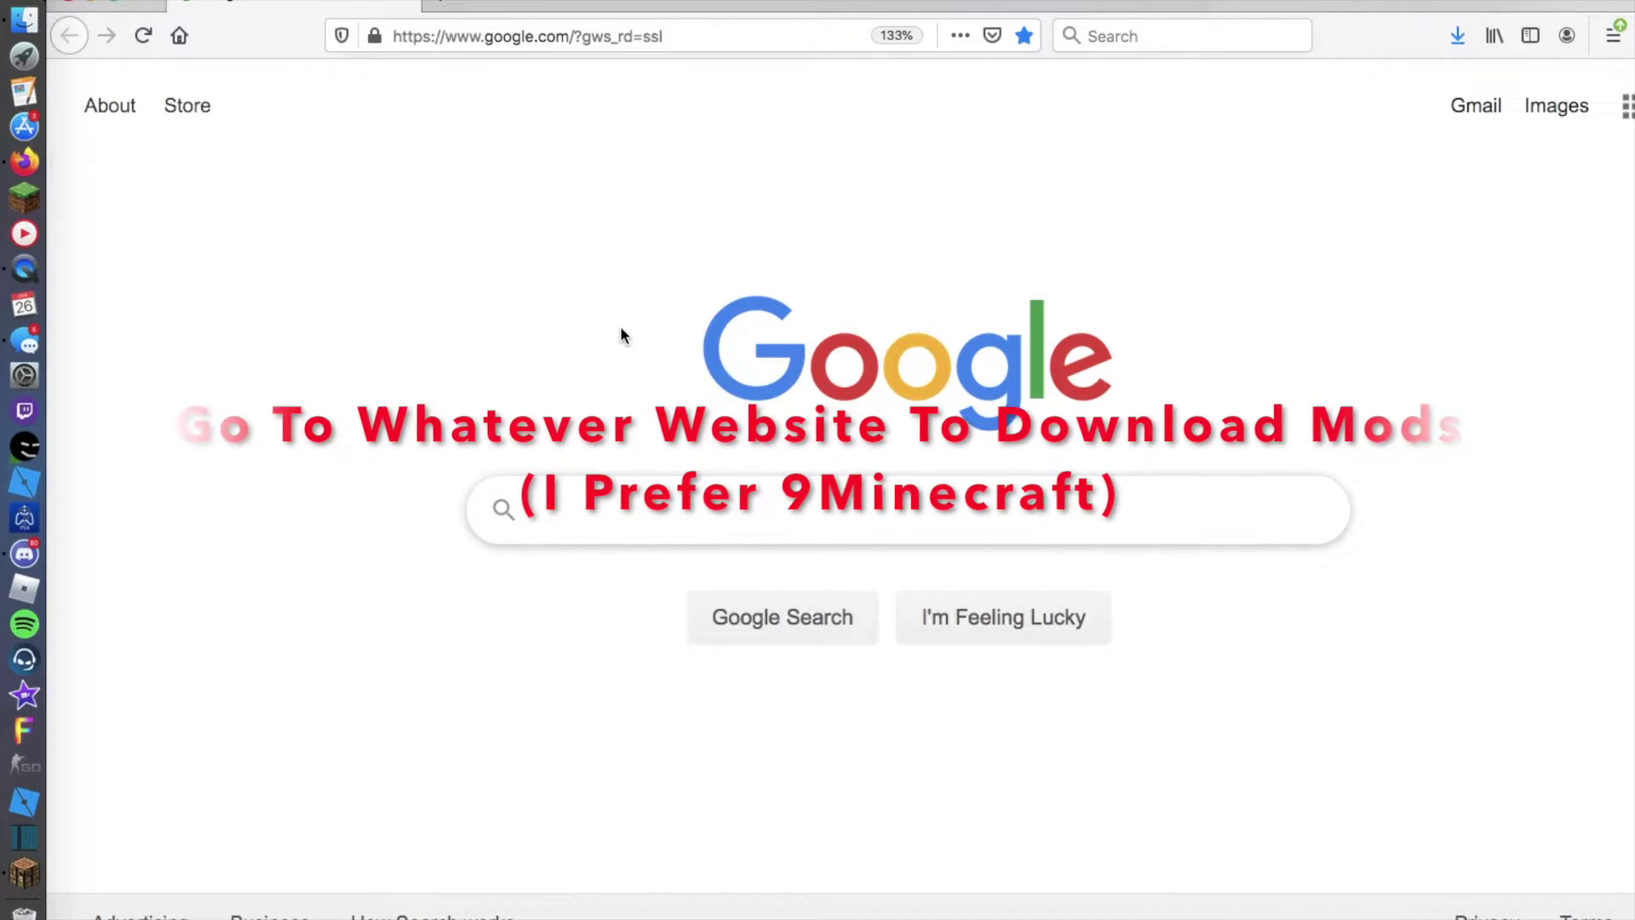
text(9minecraft)
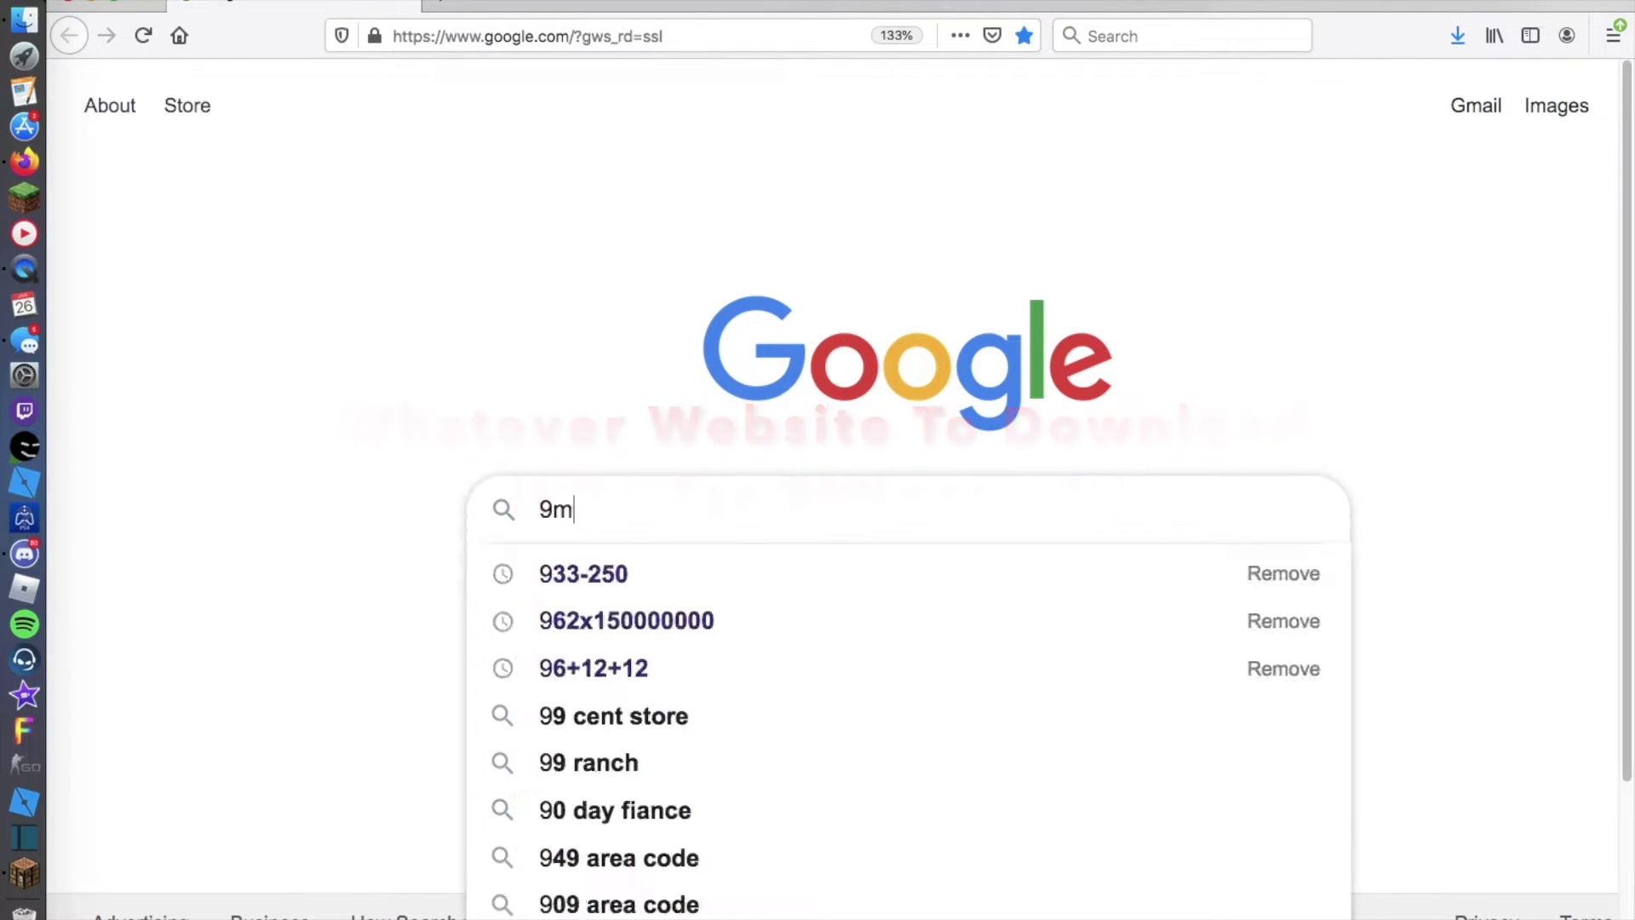
key(Return)
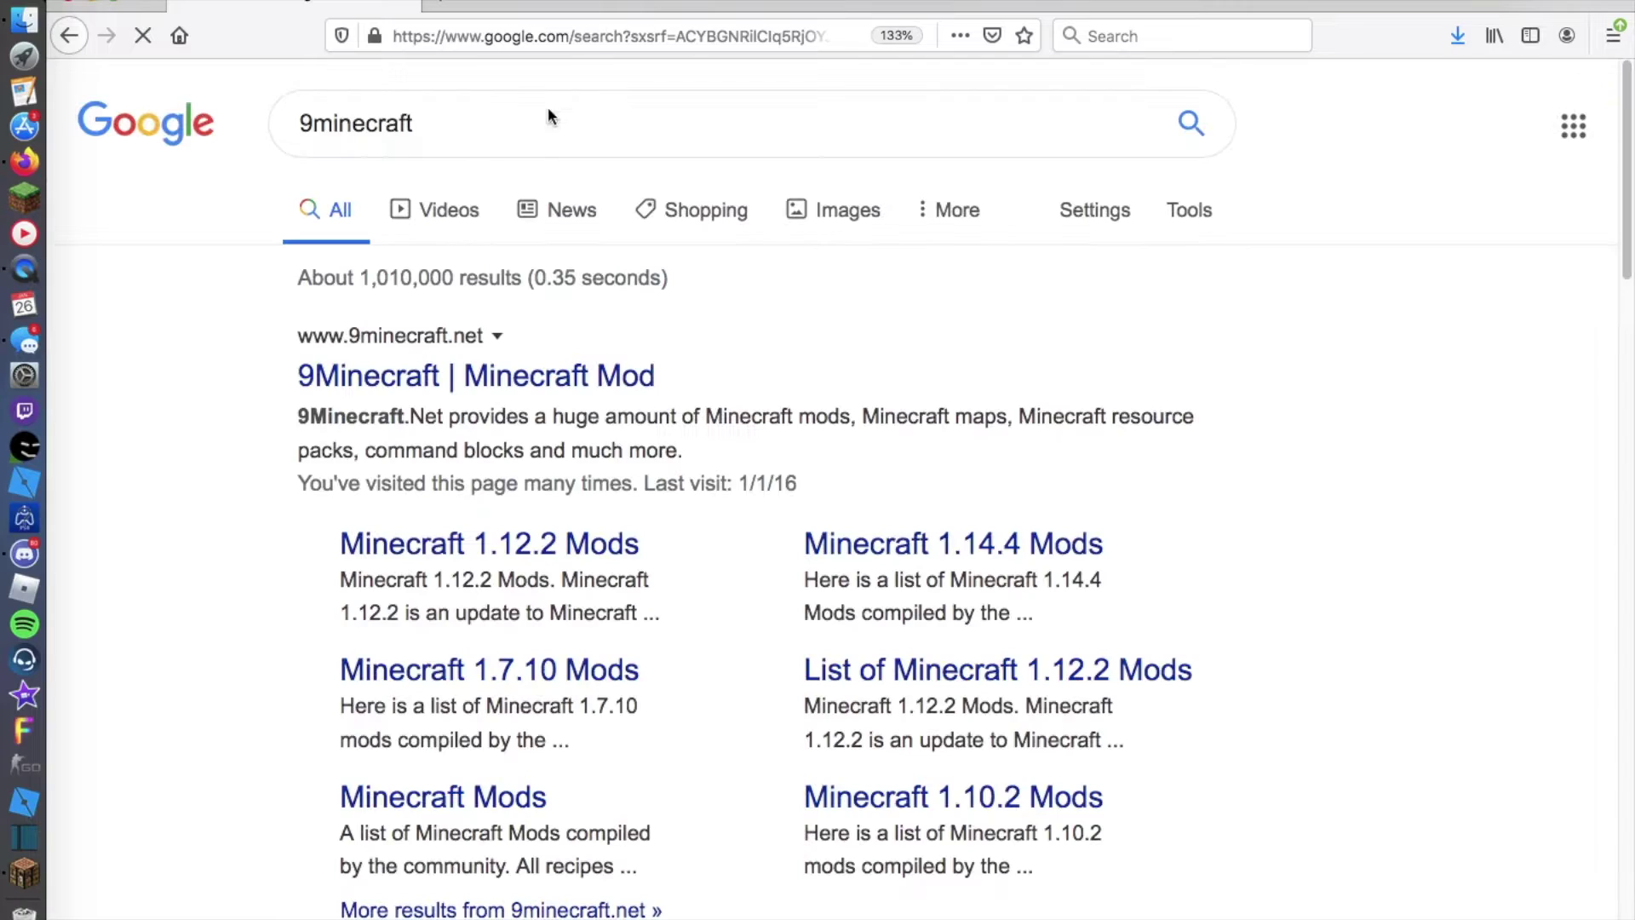
click(448, 383)
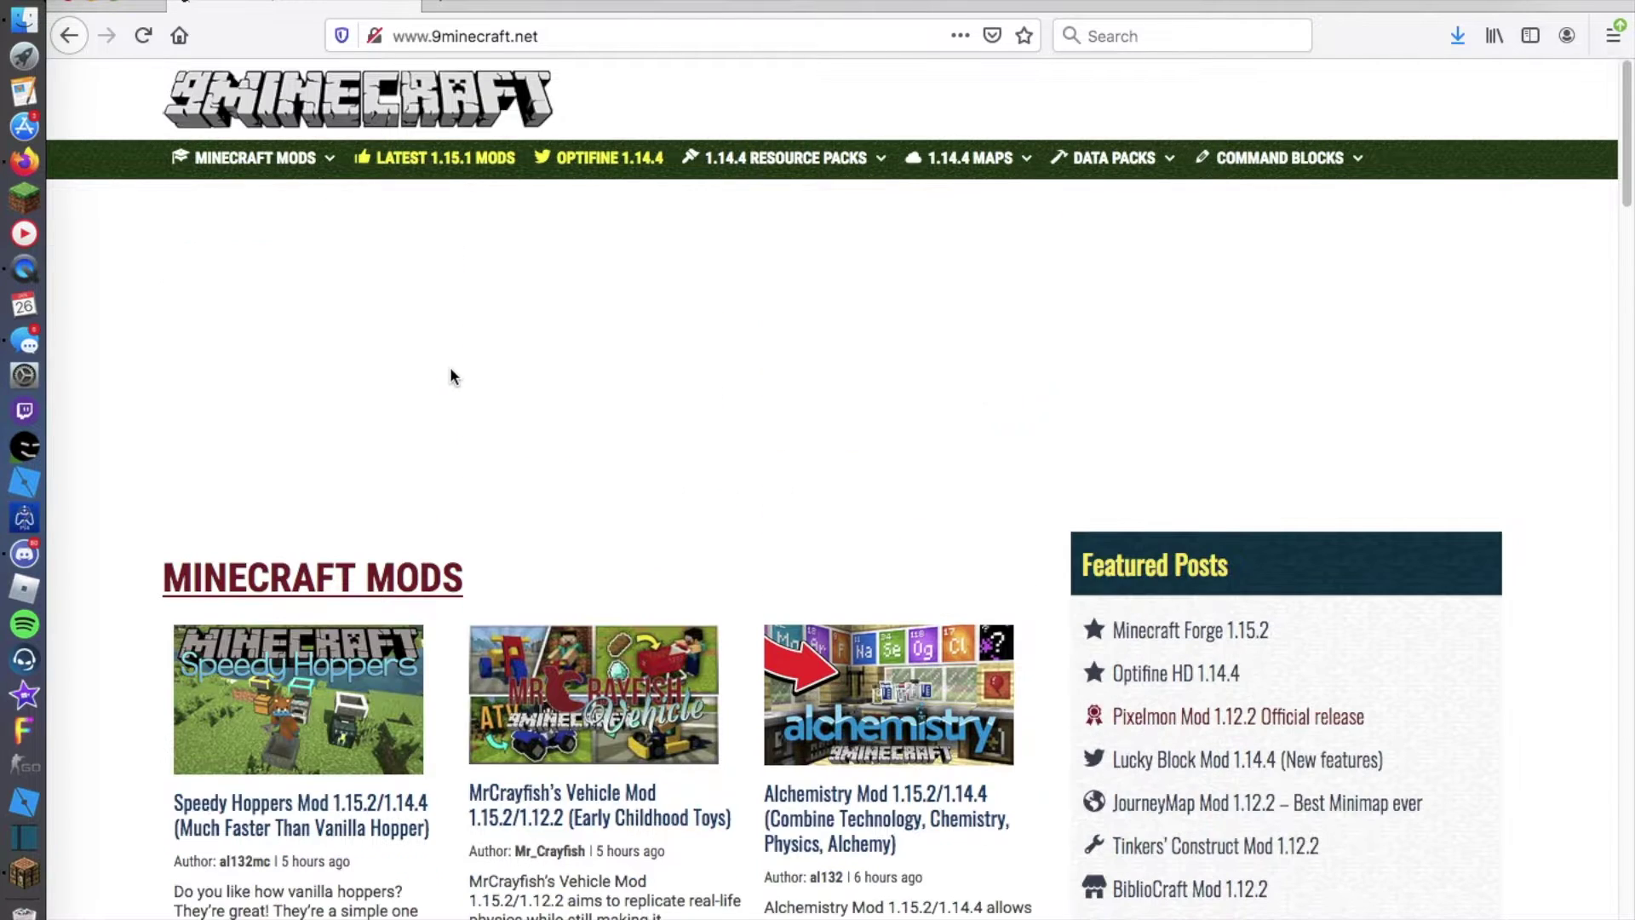
Examine the mods and featured posts listed on the 9Minecraft home page
scroll(371, 361, down, 5)
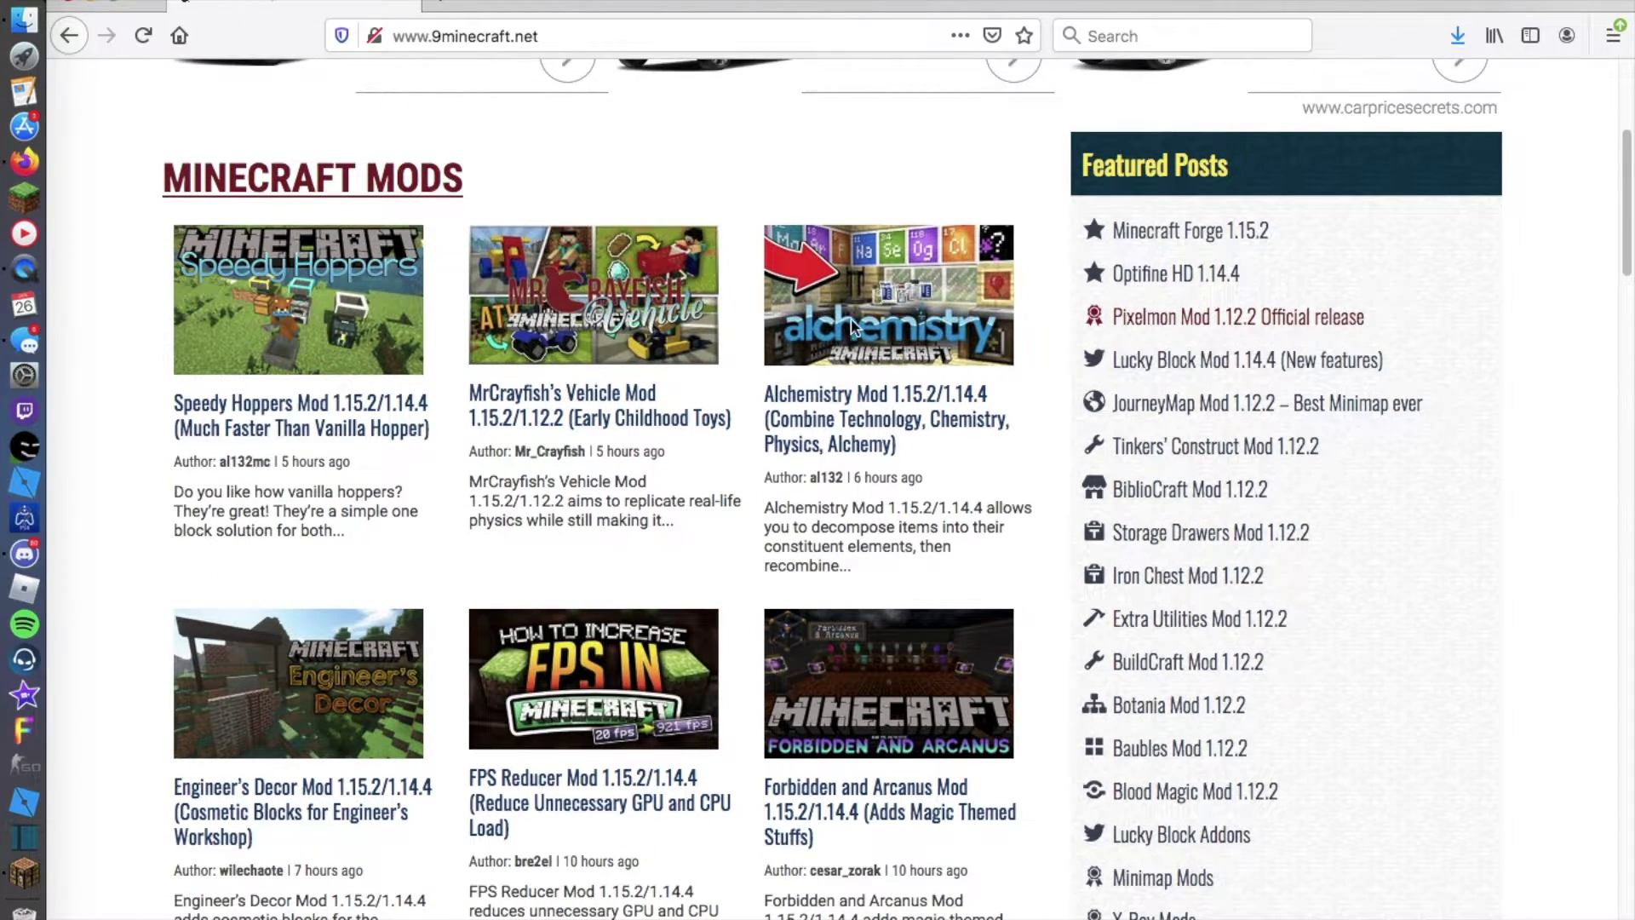
scroll(854, 329, down, 10)
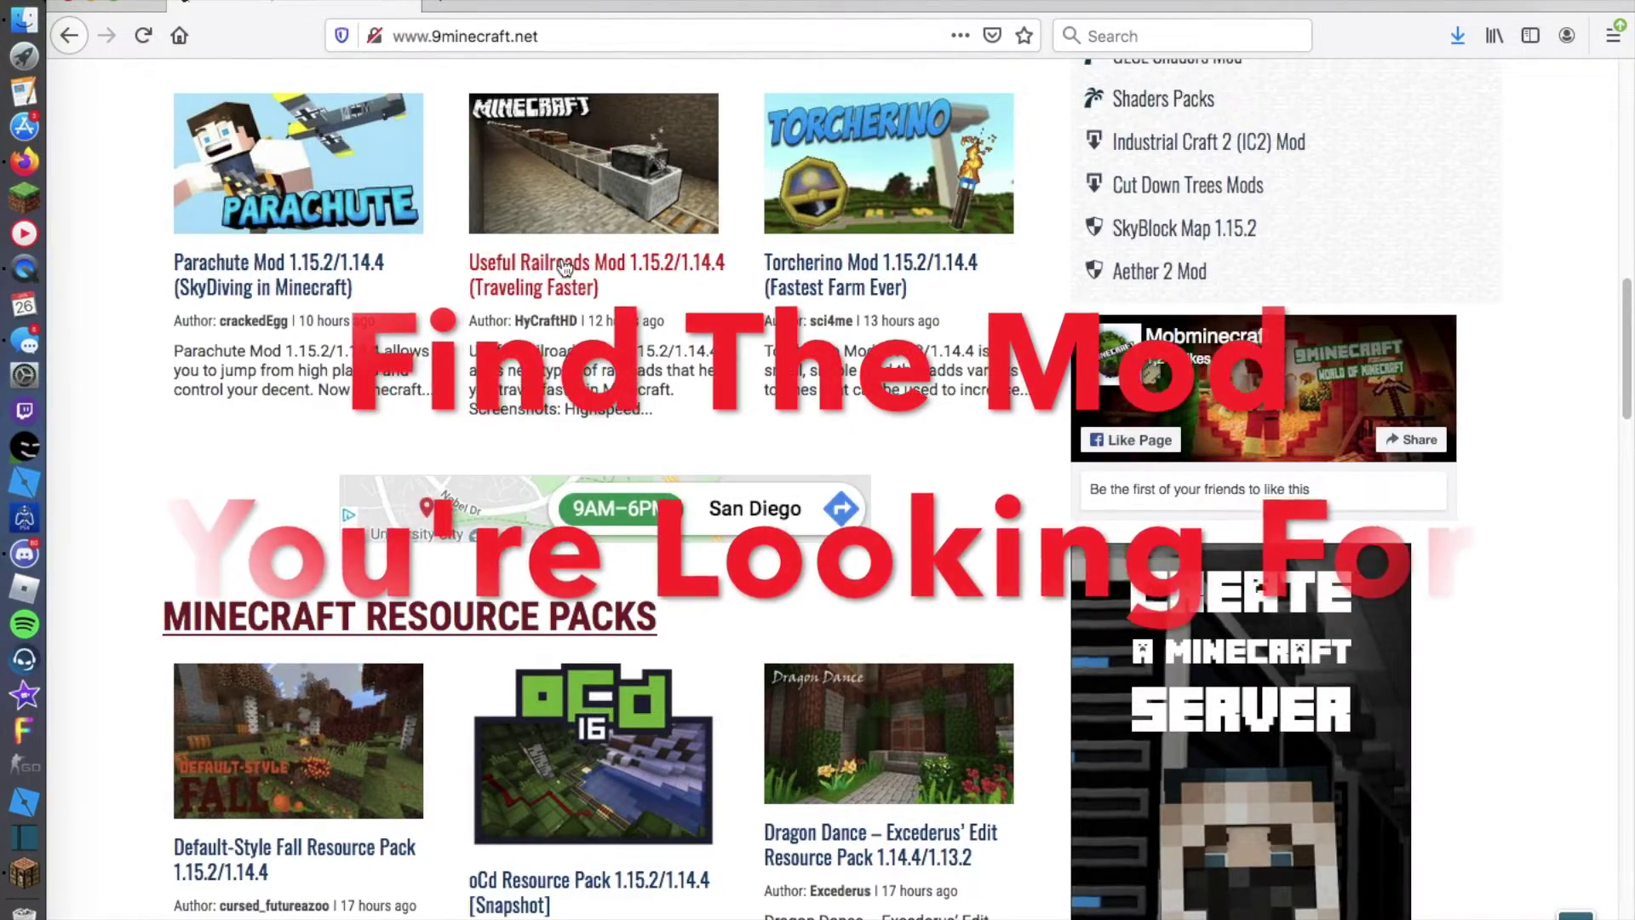
scroll(565, 268, up, 10)
scroll(565, 269, up, 5)
scroll(554, 285, down, 6)
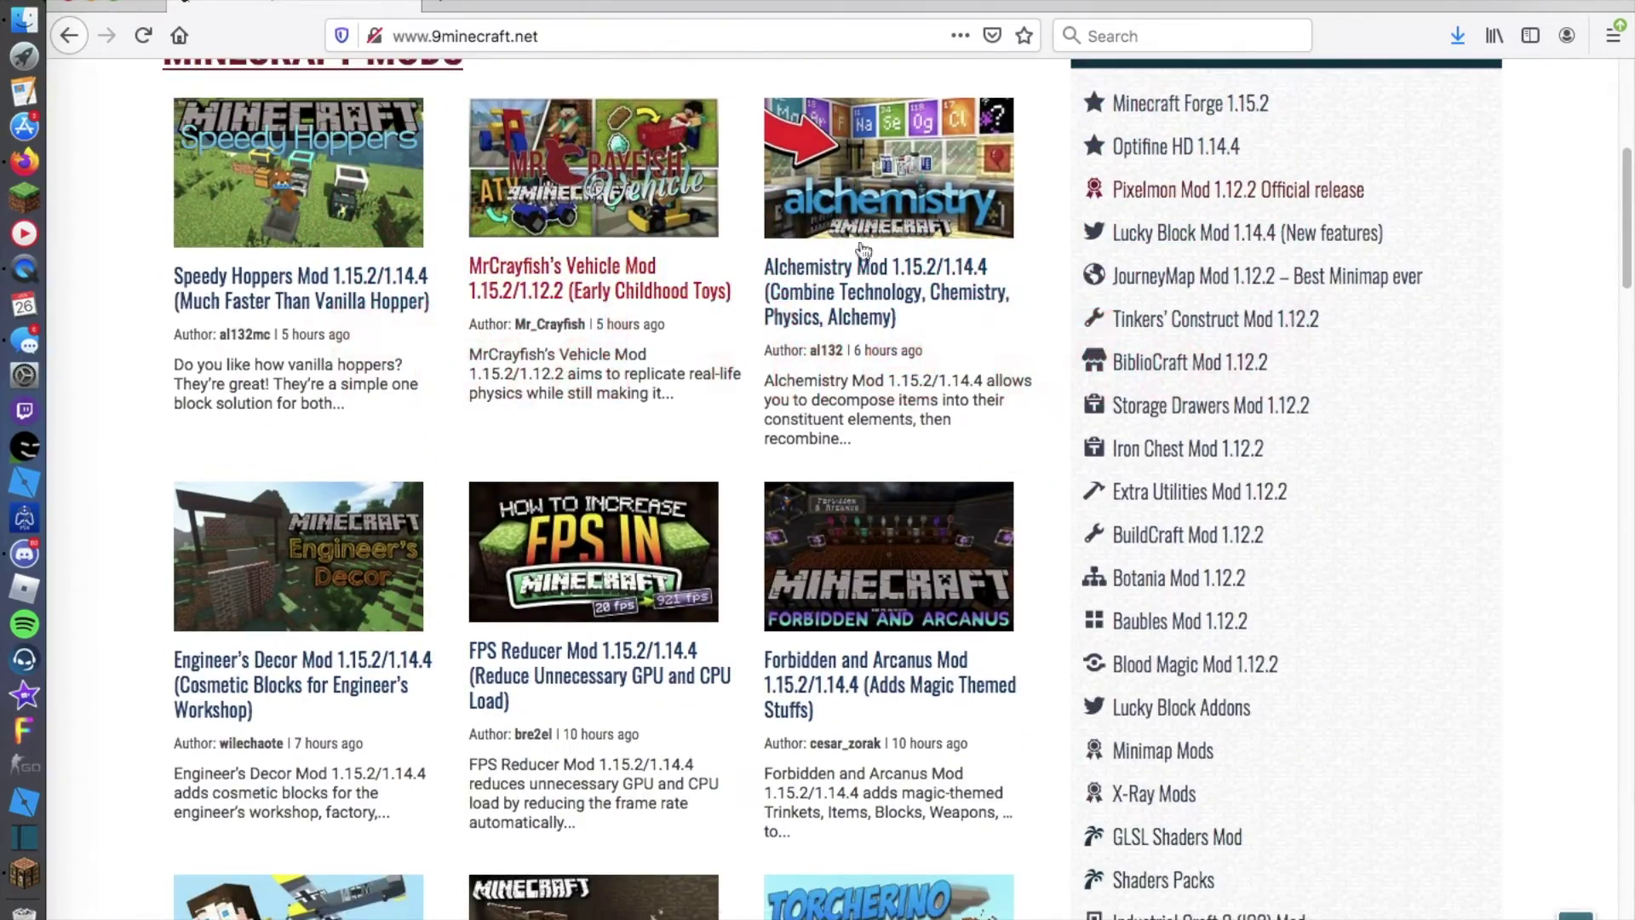
scroll(852, 349, down, 1)
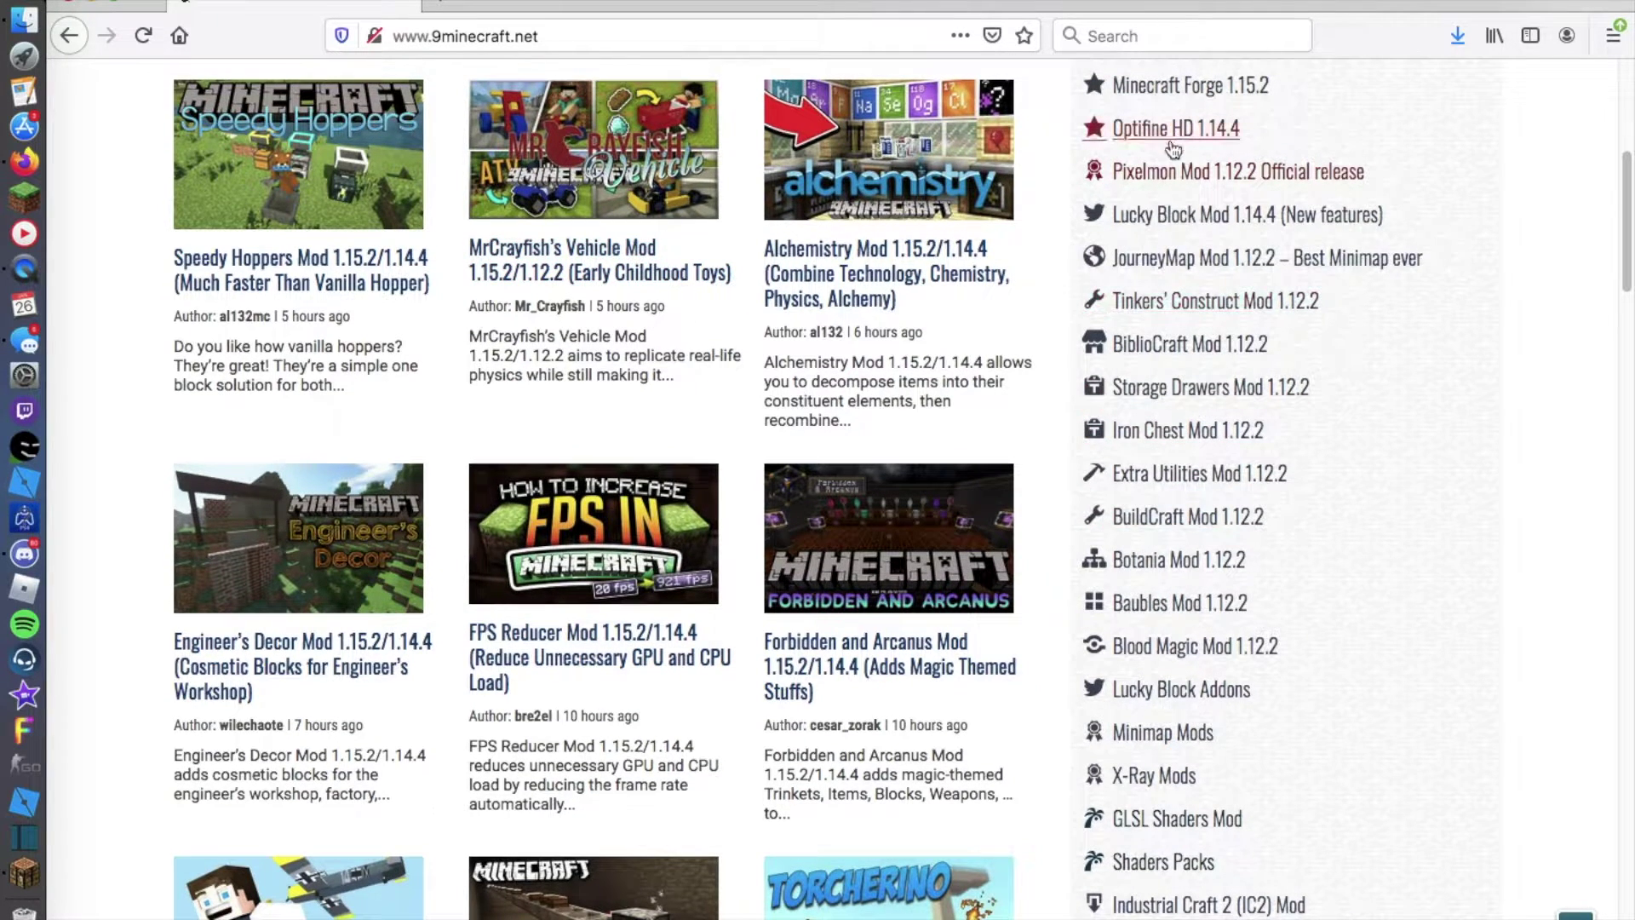
scroll(1201, 236, down, 5)
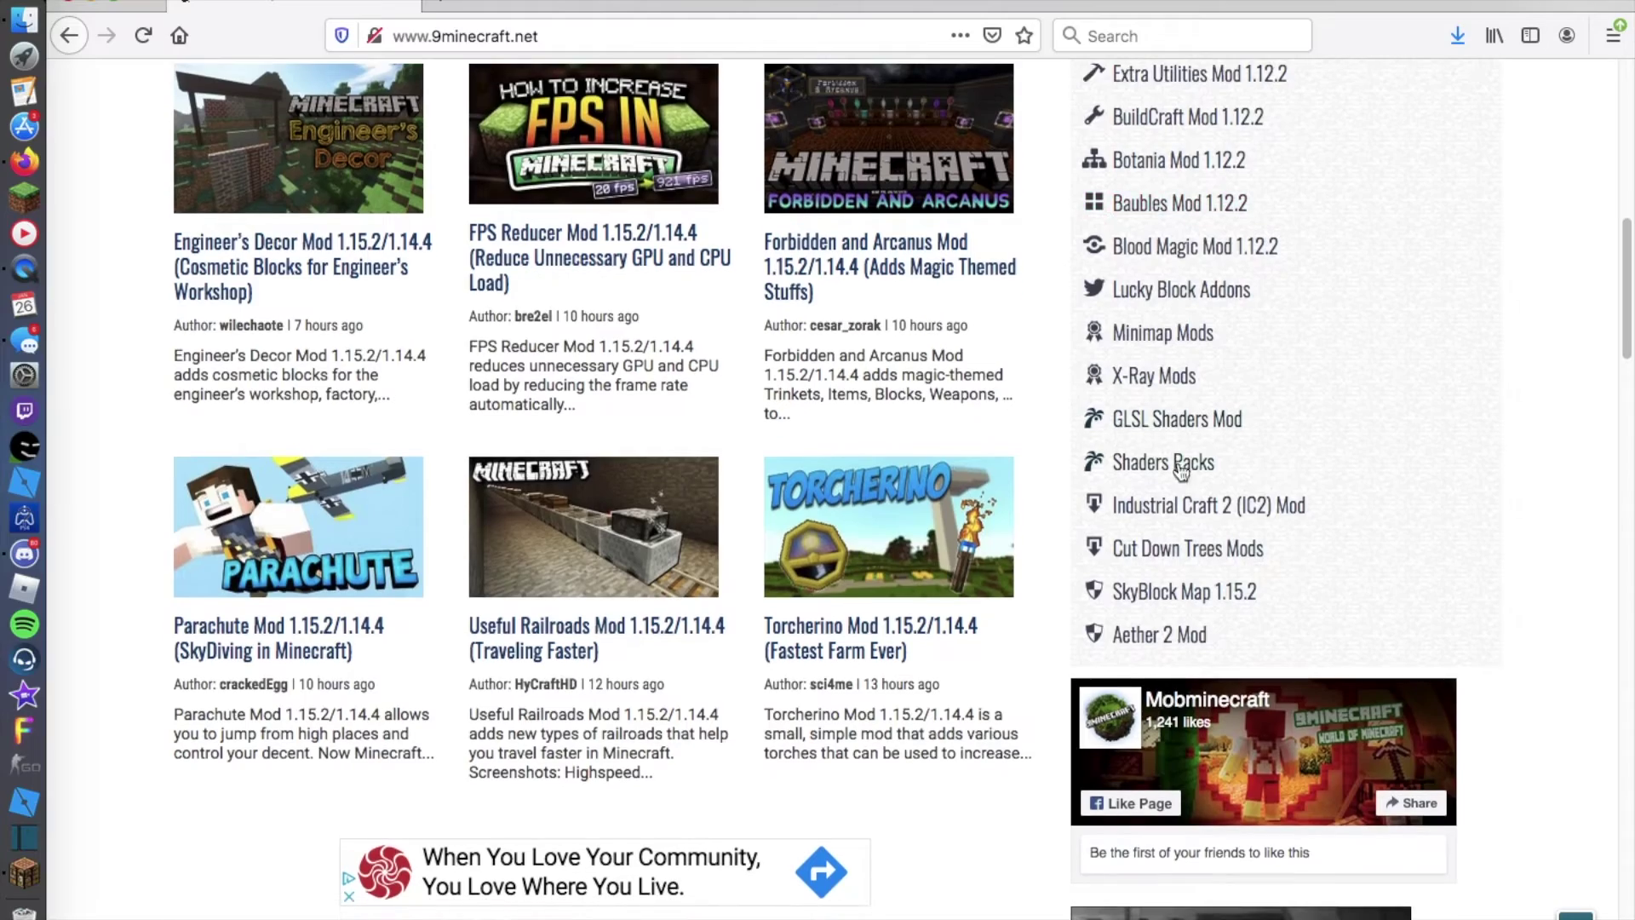
scroll(1011, 515, down, 3)
scroll(794, 515, up, 13)
Reload the 9Minecraft home page and search the site for "lucky block mod 1.8.9"
click(639, 37)
key(Return)
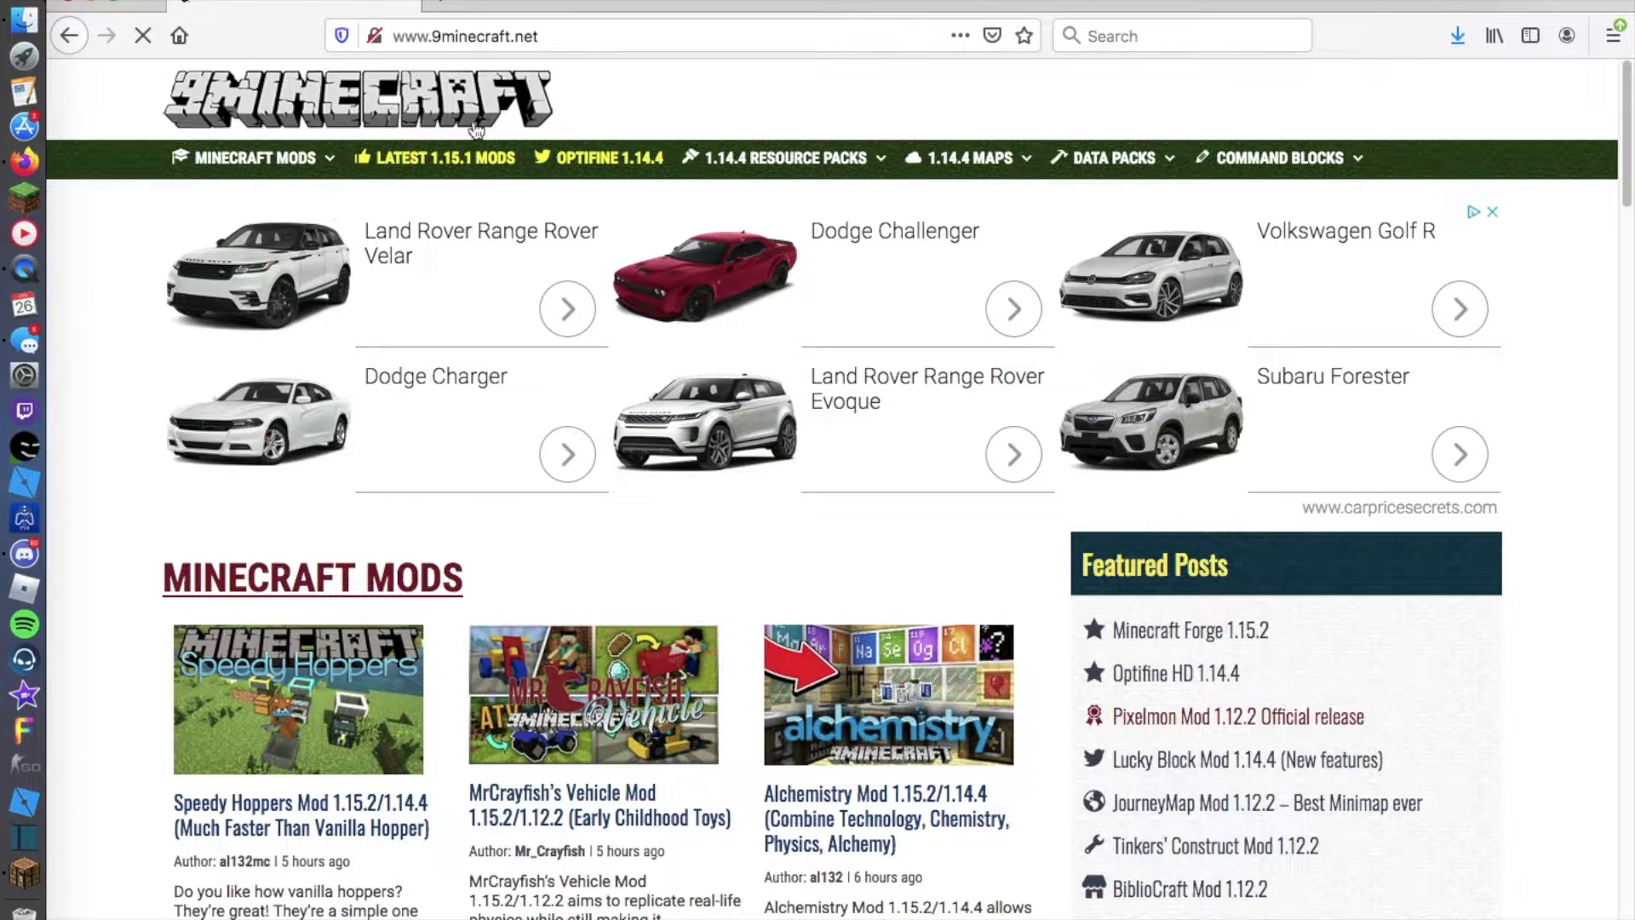
click(574, 36)
key(Return)
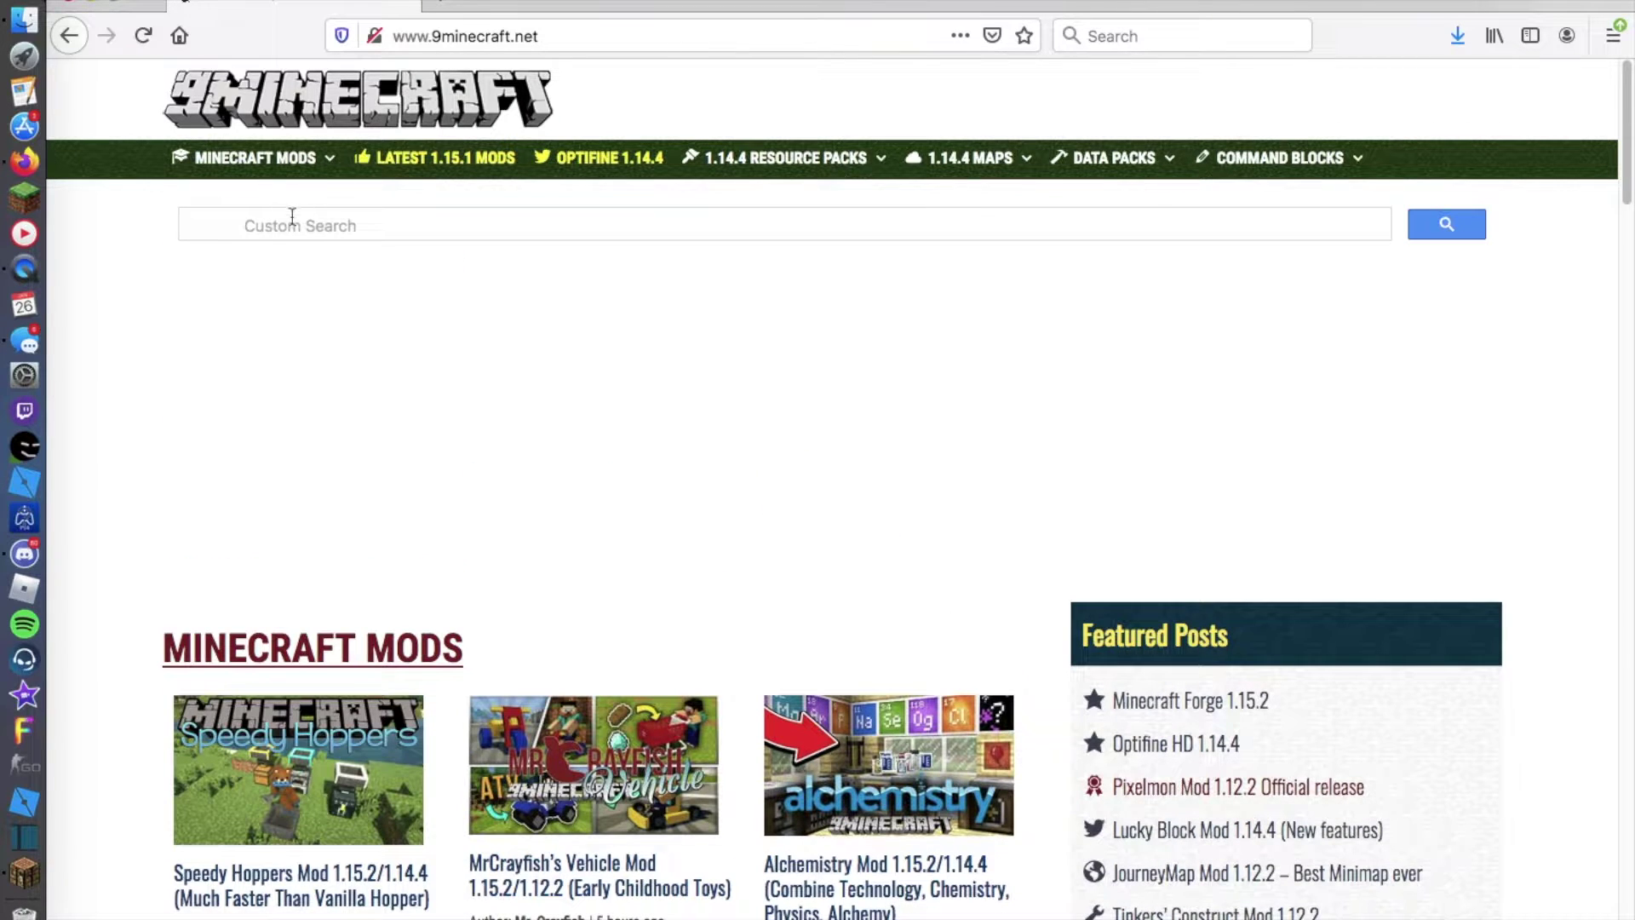
text(lcuk)
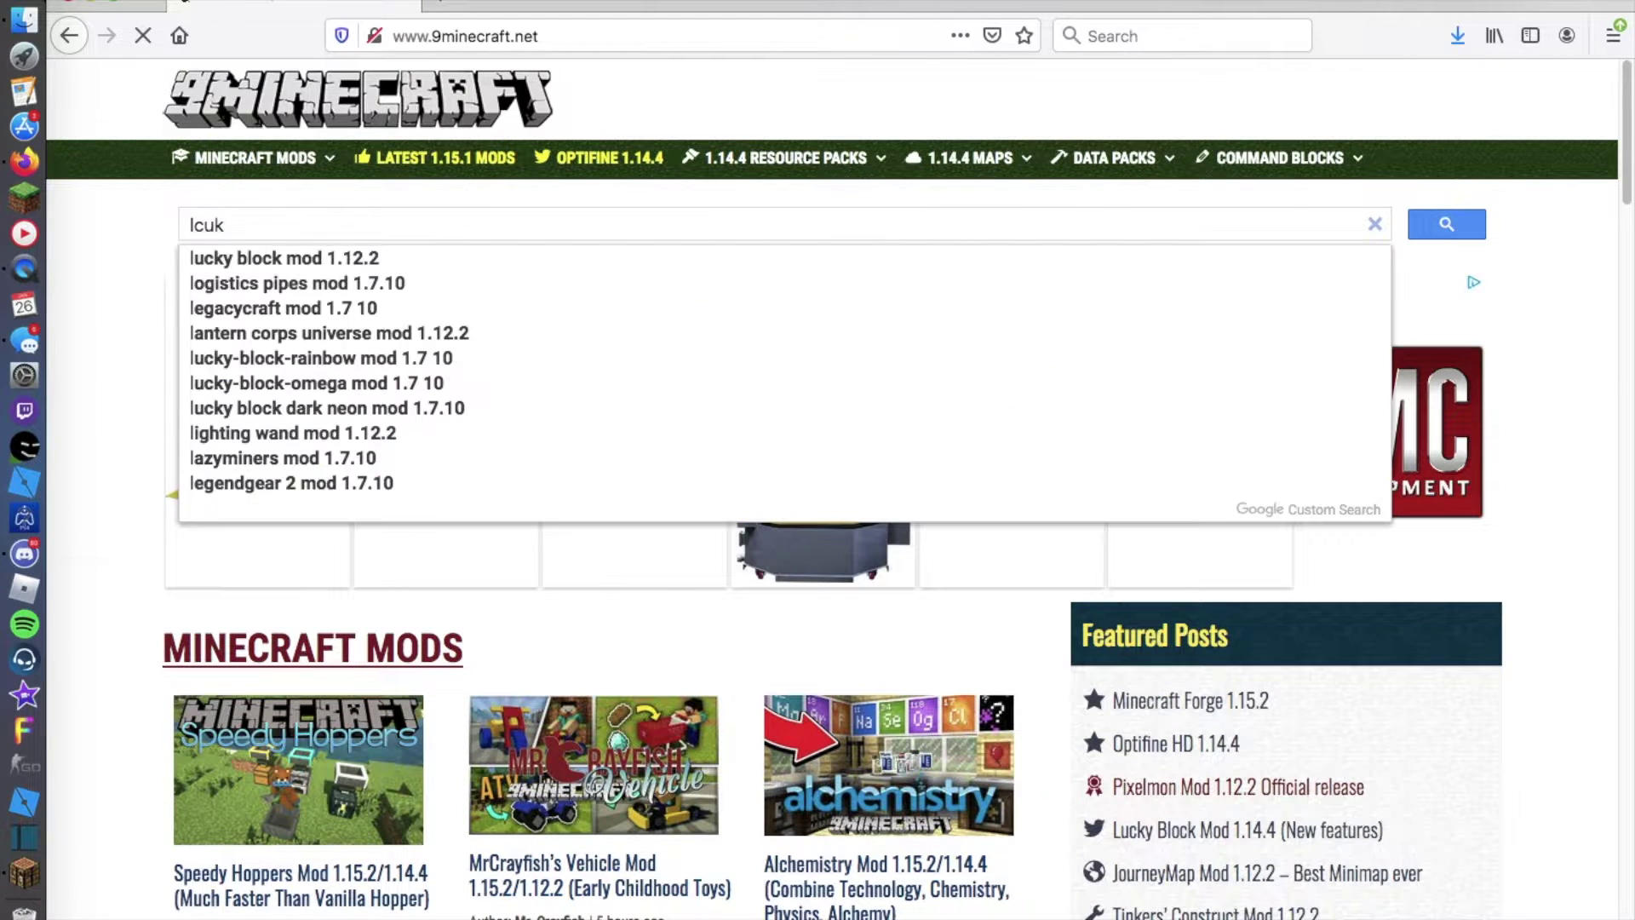
text(ucky block mod 1.8.9)
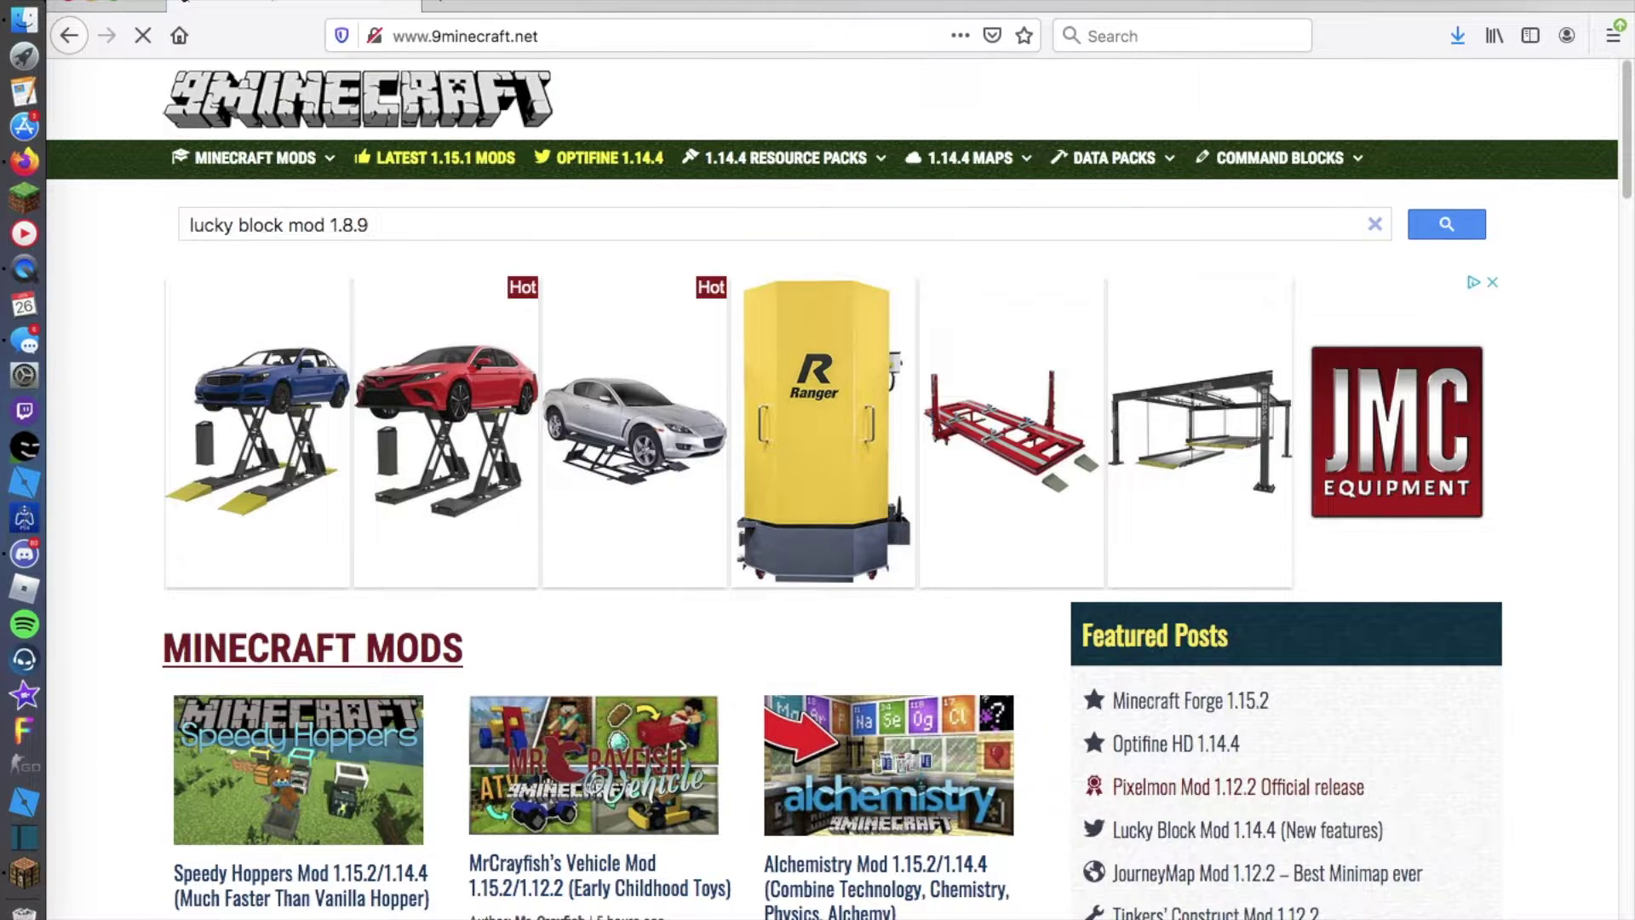
key(Return)
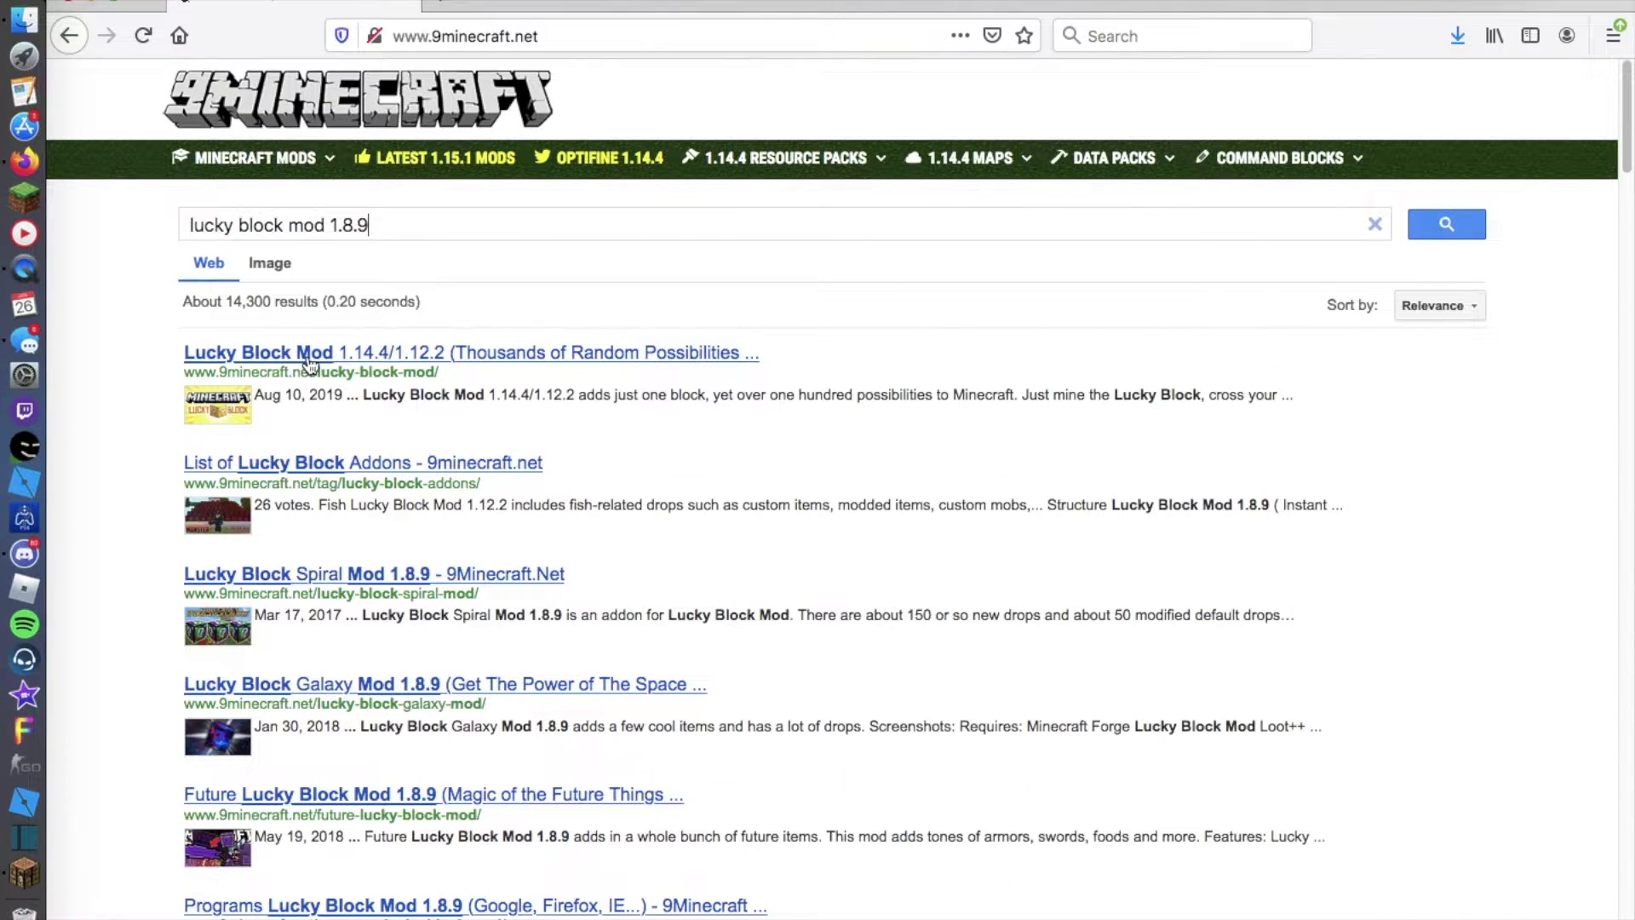
Open the Lucky Block Mod 1.14.4/1.12.2 page from the search results and find its download links for each Minecraft version
click(309, 362)
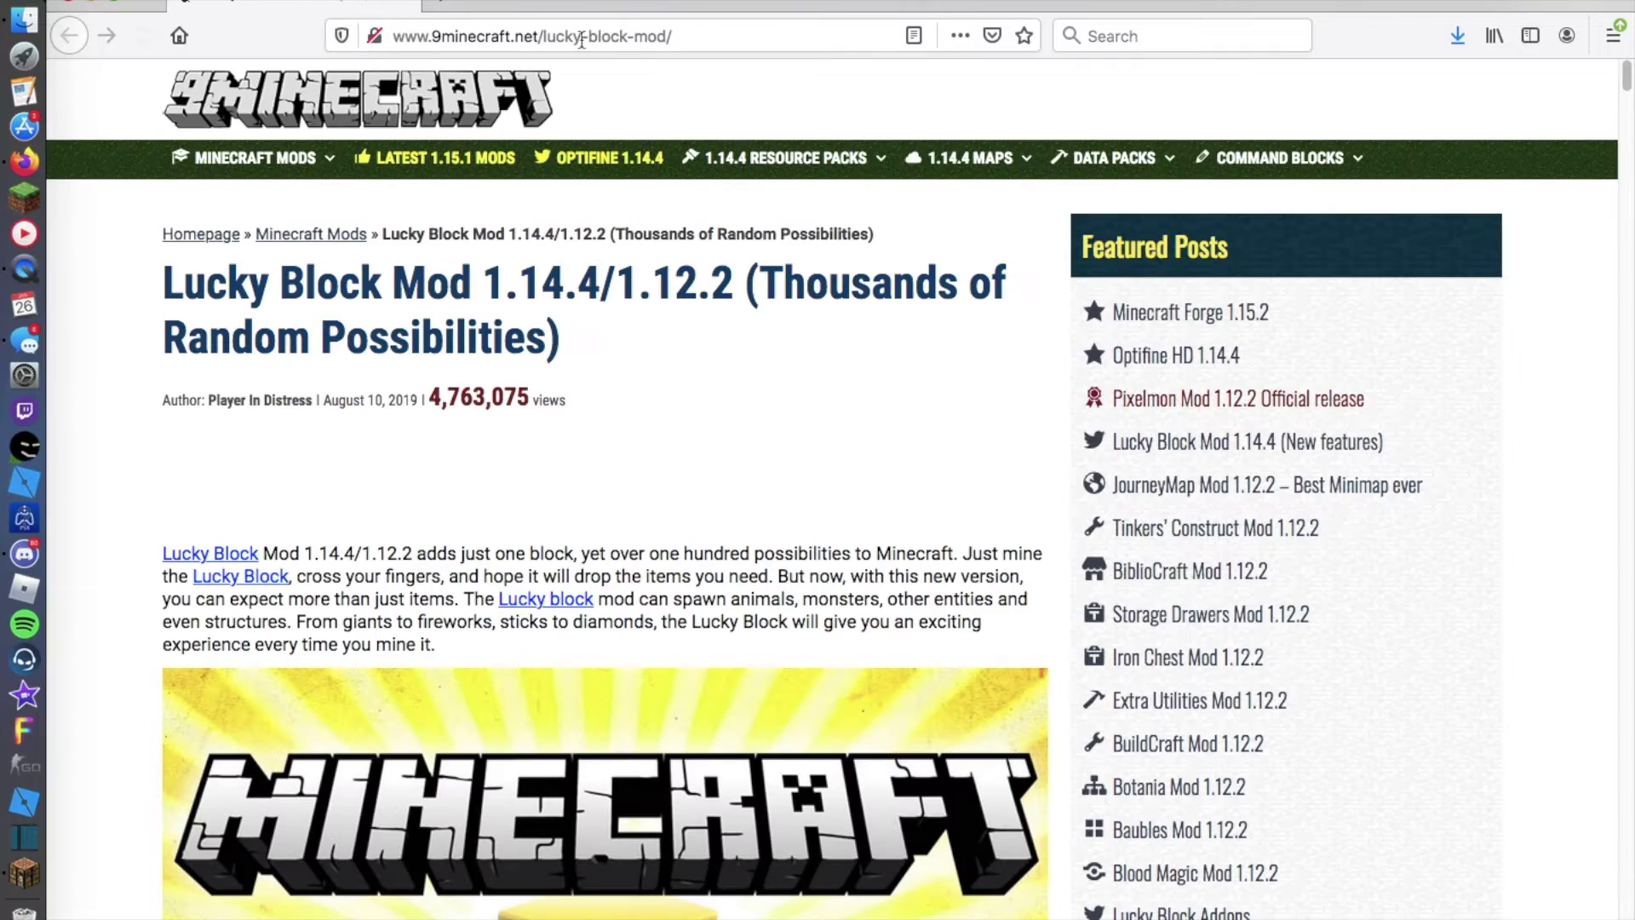
scroll(518, 533, down, 20)
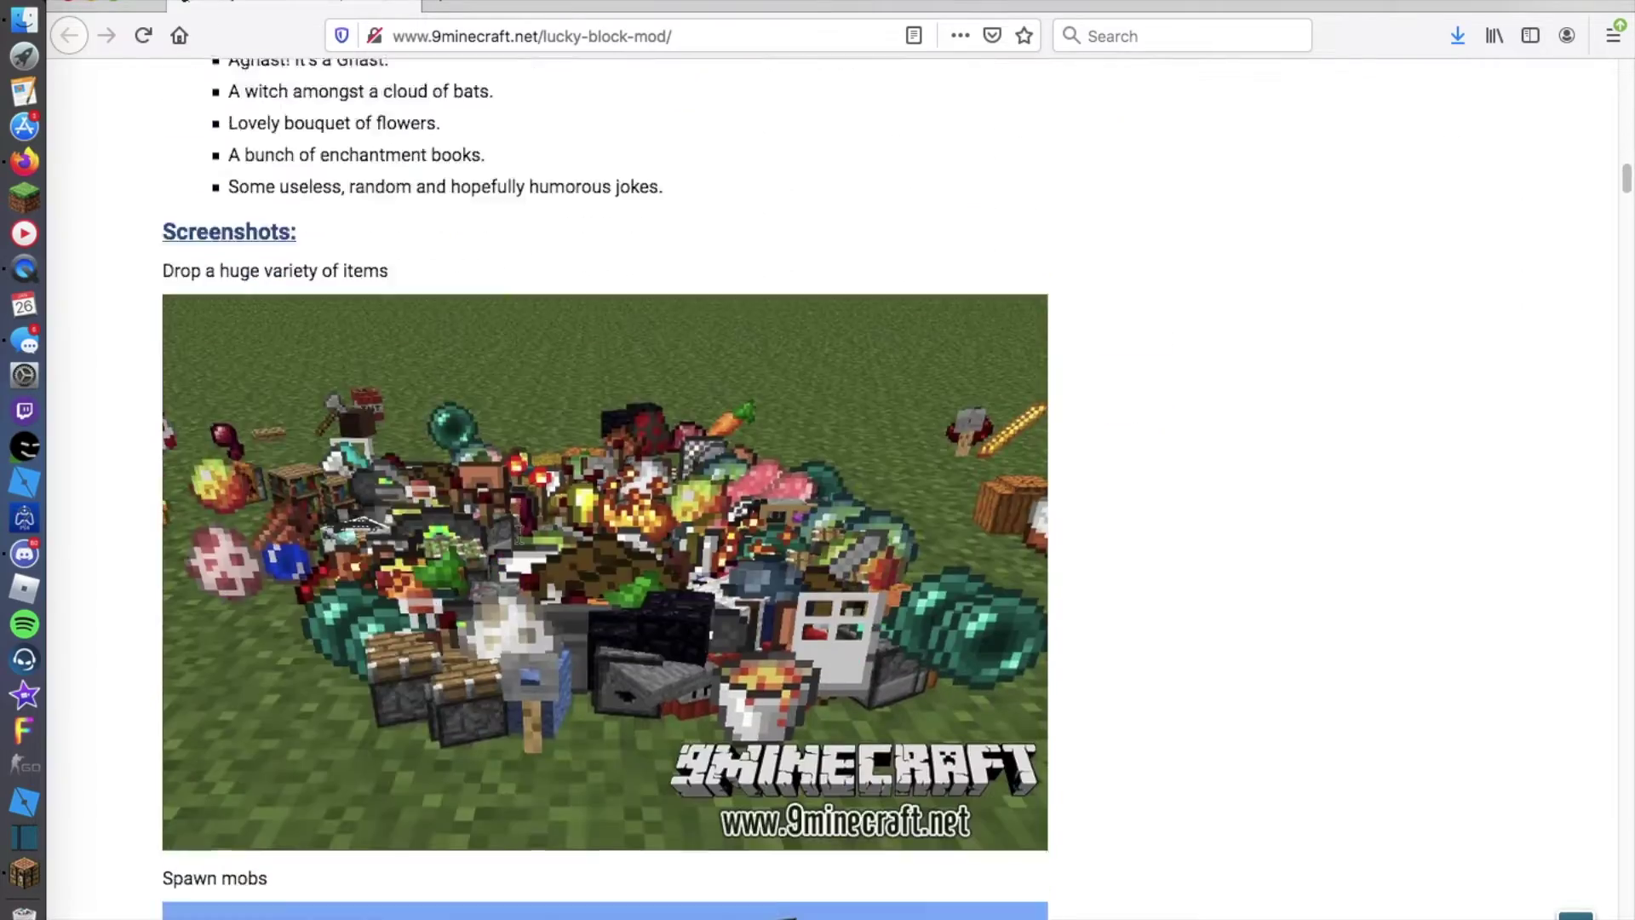
scroll(522, 542, down, 20)
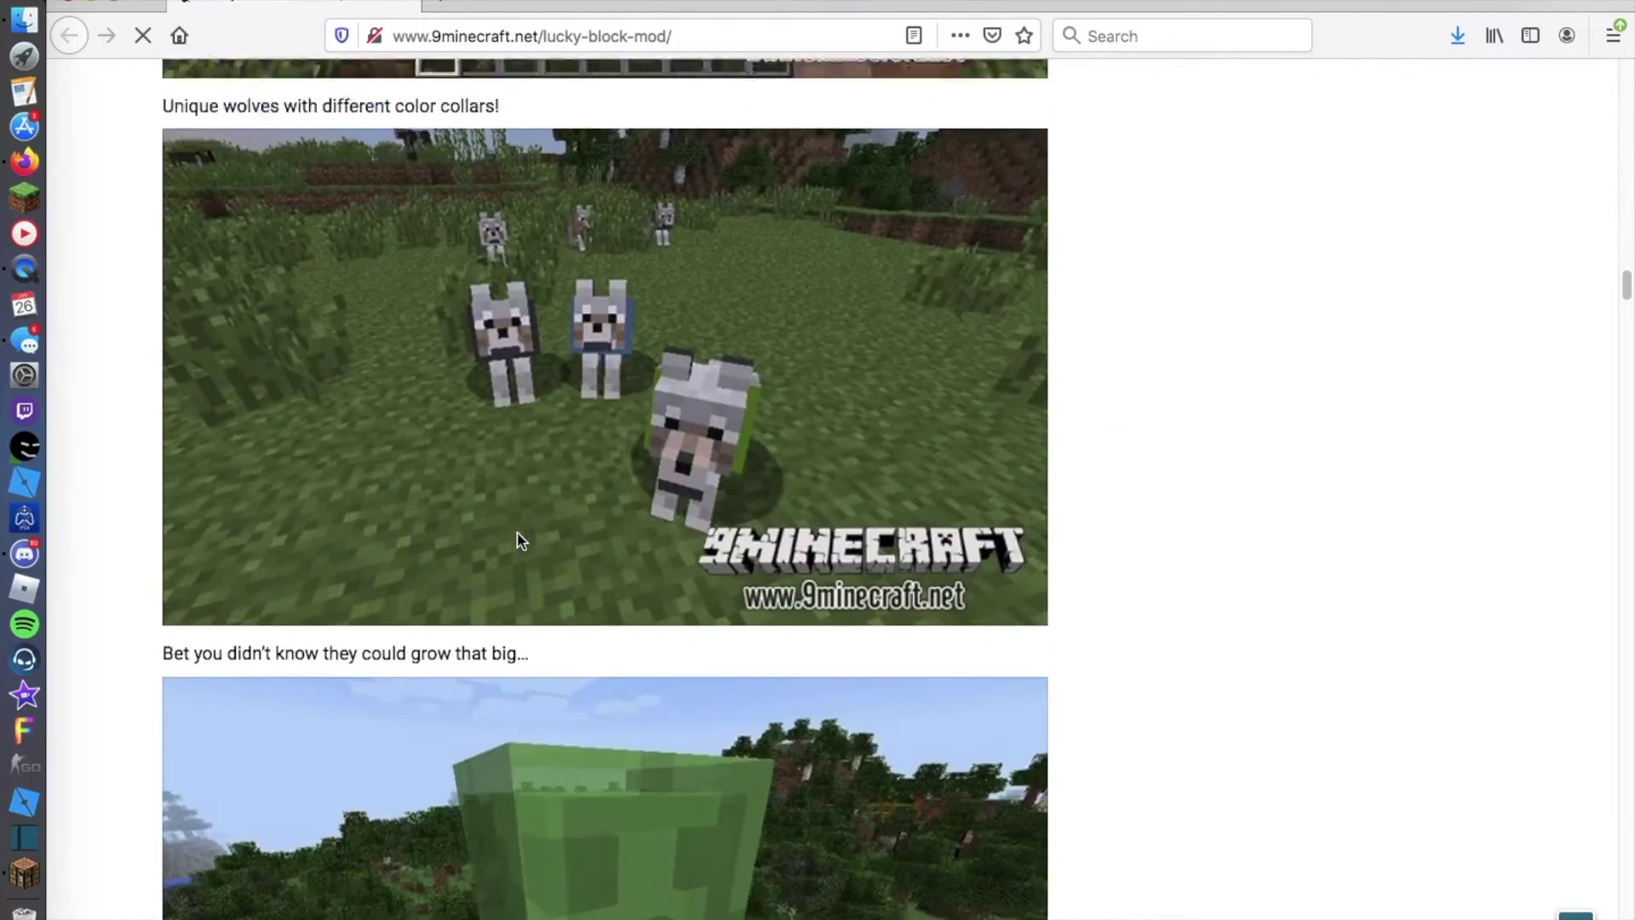
scroll(518, 542, down, 20)
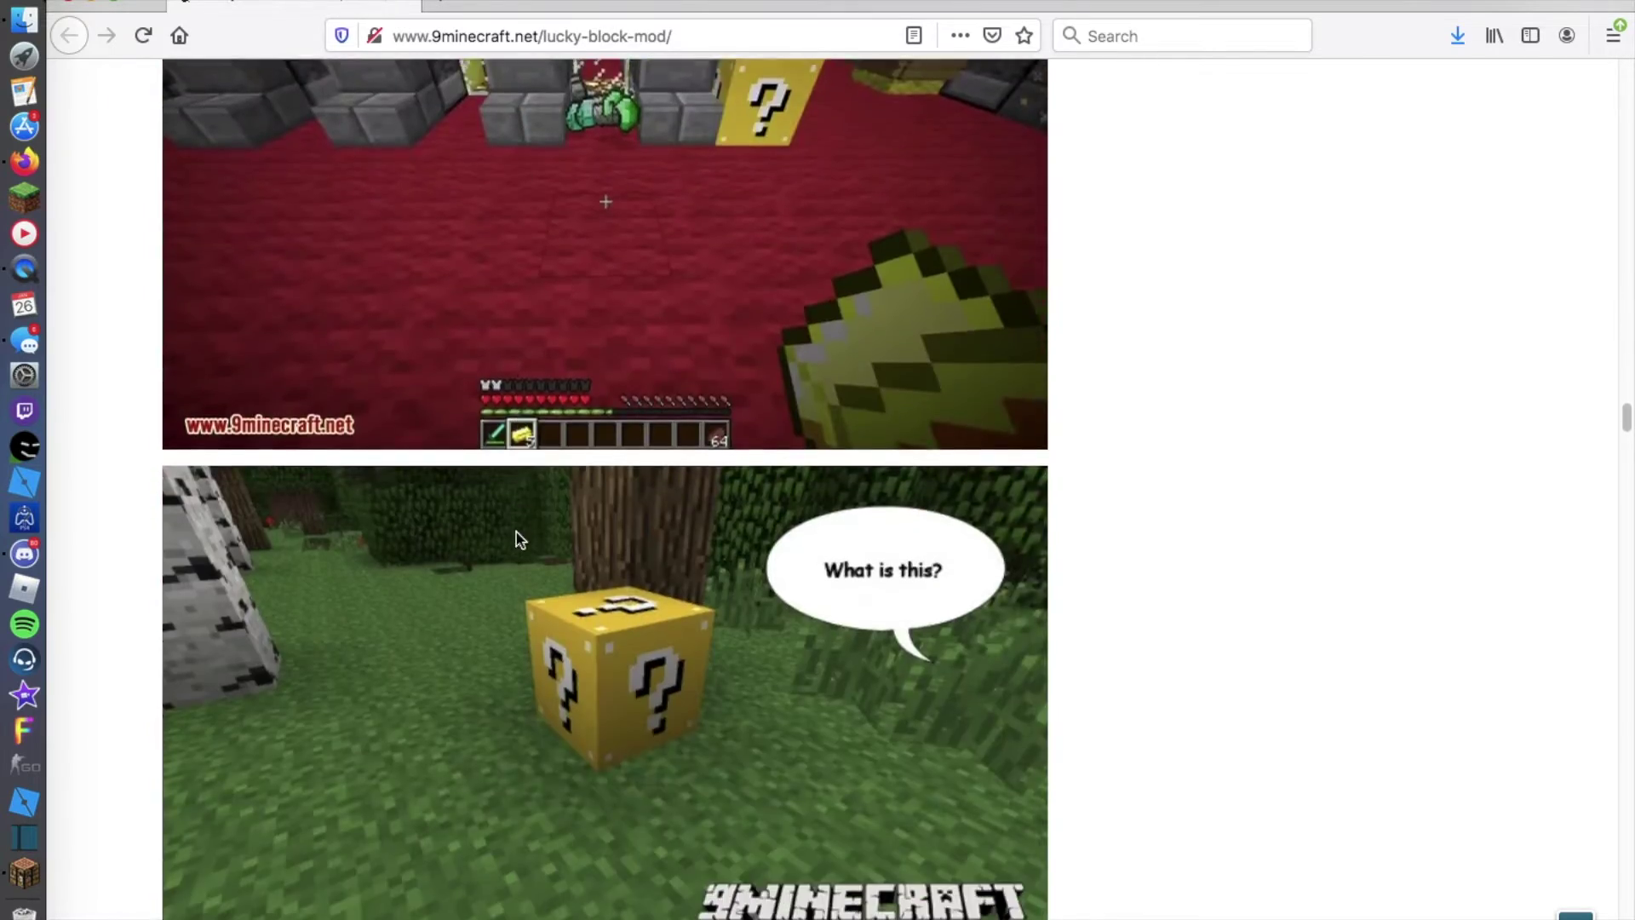
scroll(518, 538, down, 20)
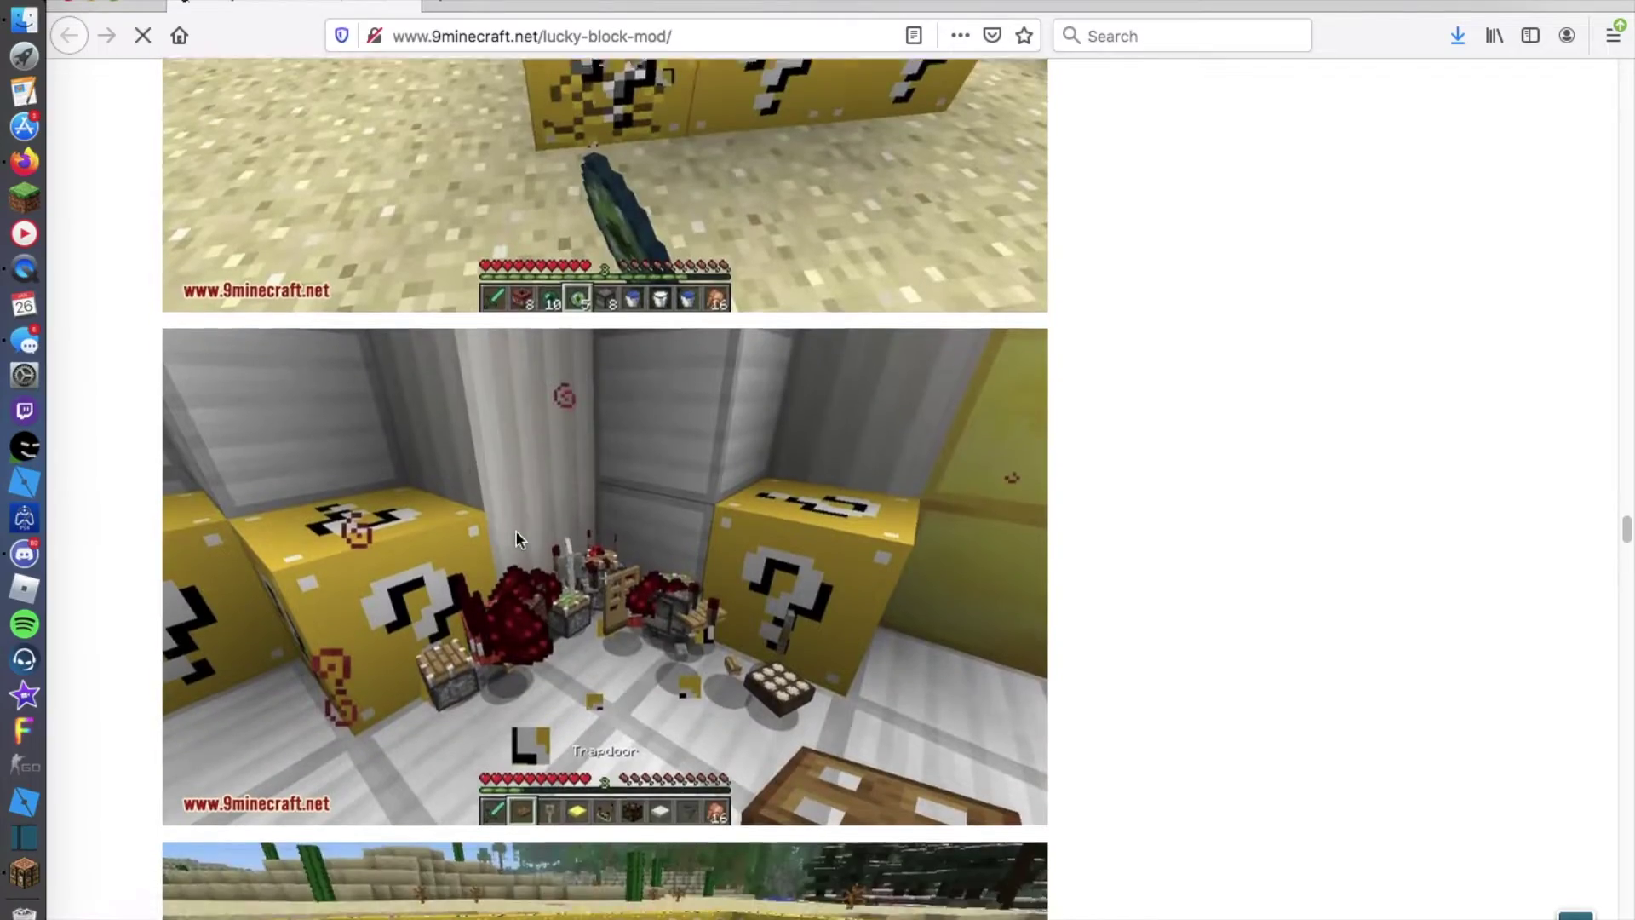
scroll(516, 537, down, 20)
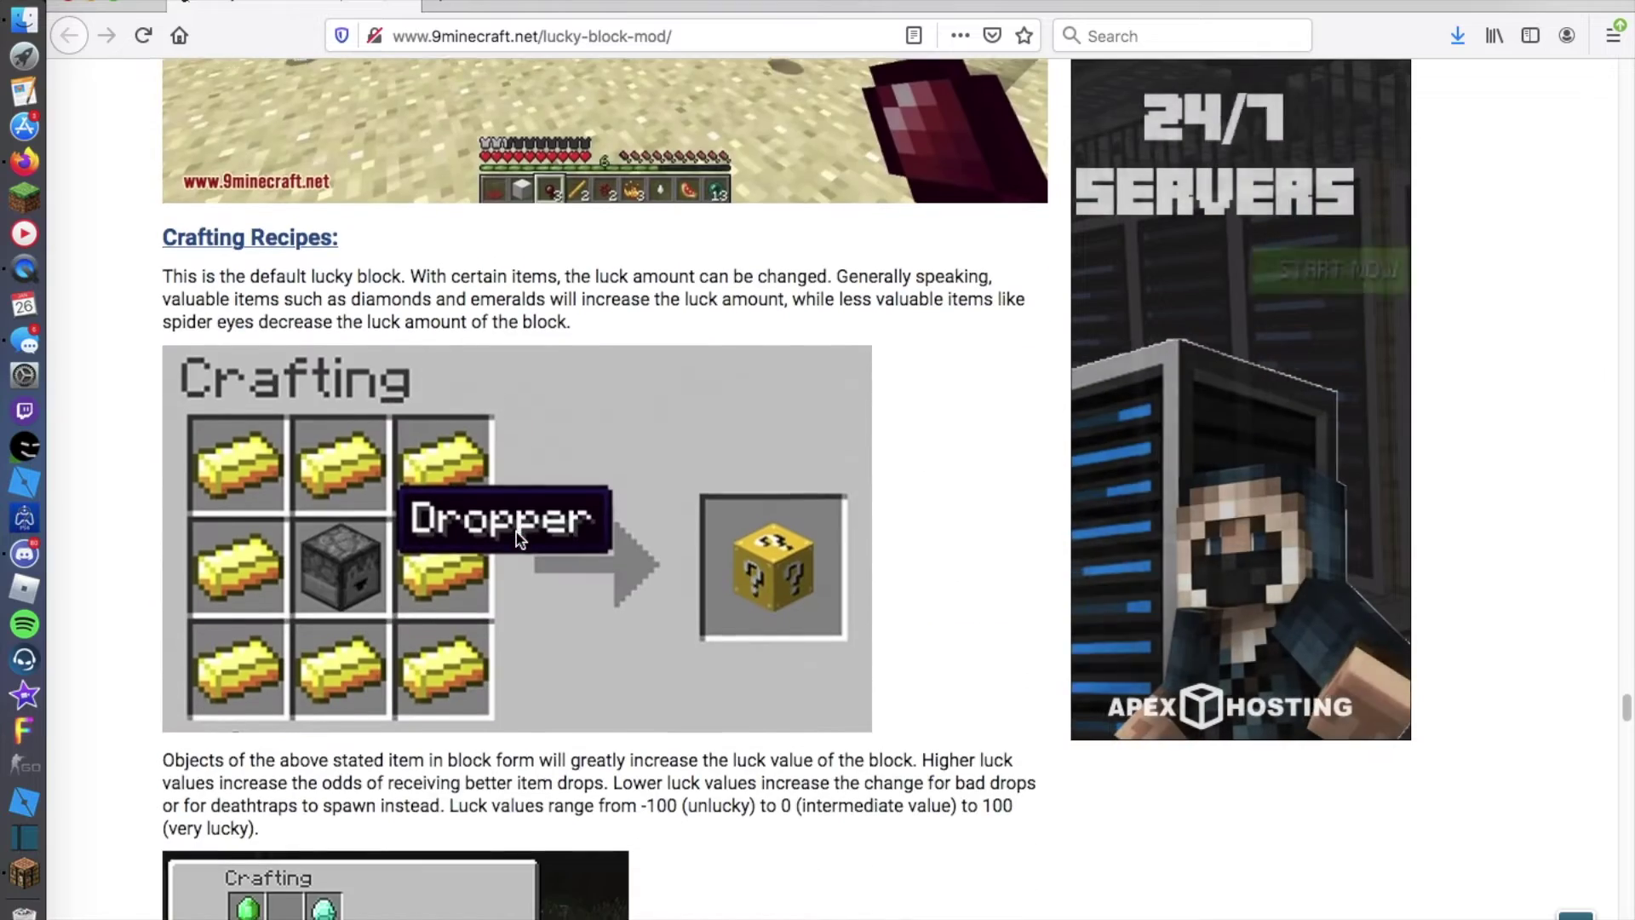
scroll(517, 539, down, 20)
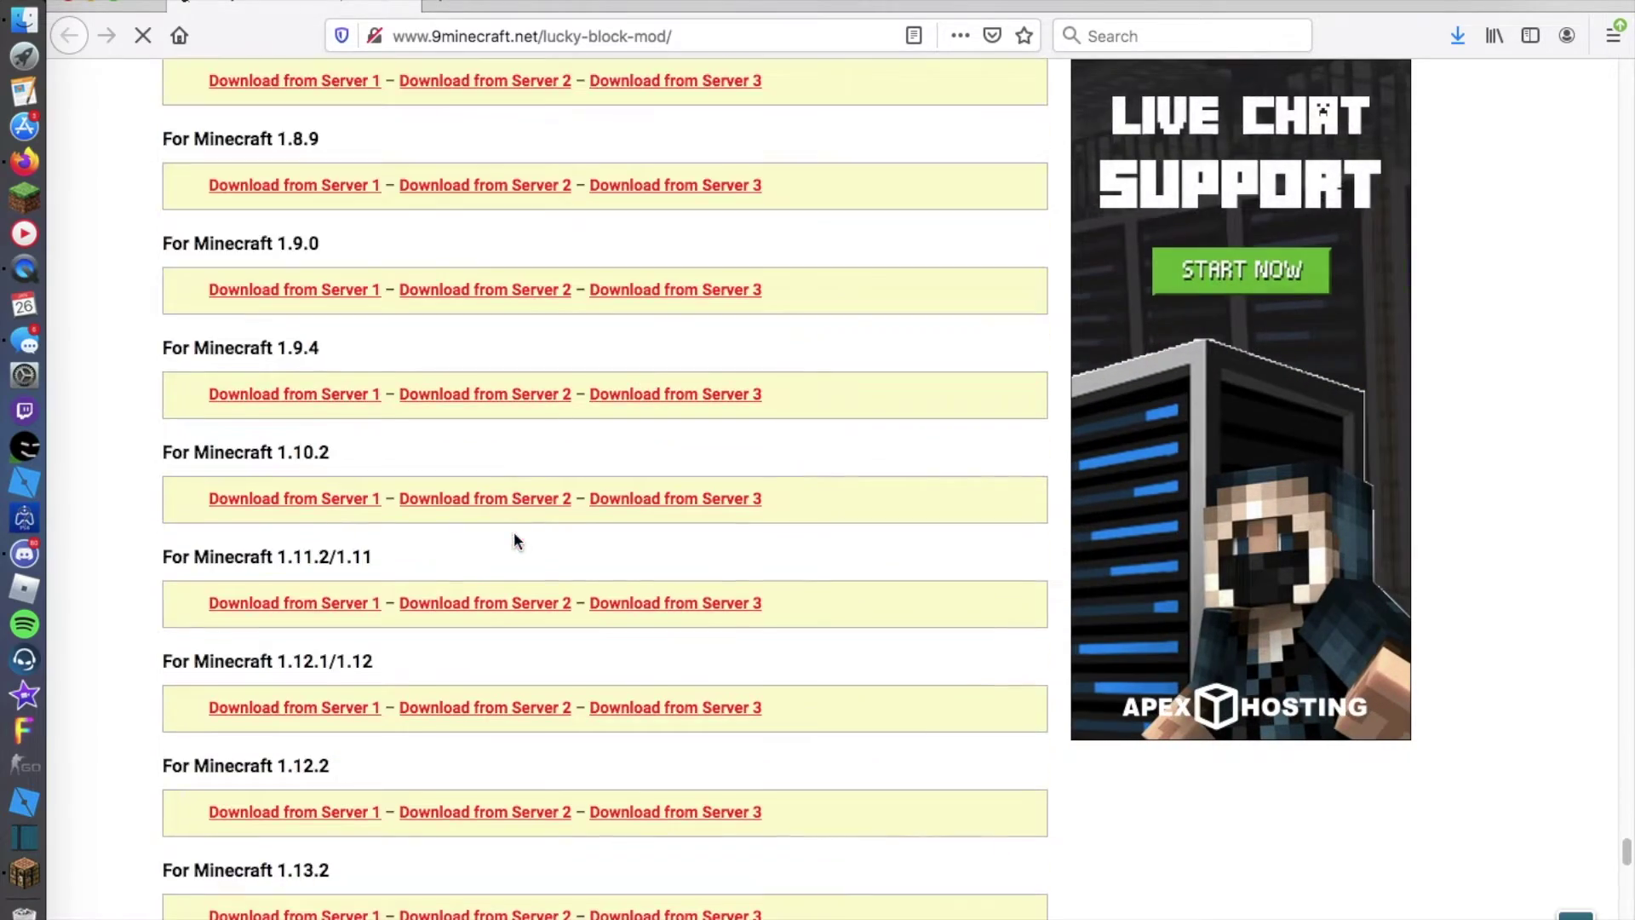
Download the Lucky Block mod for Minecraft 1.8.9 from Server 1 and close the advertisement page
scroll(310, 329, up, 1)
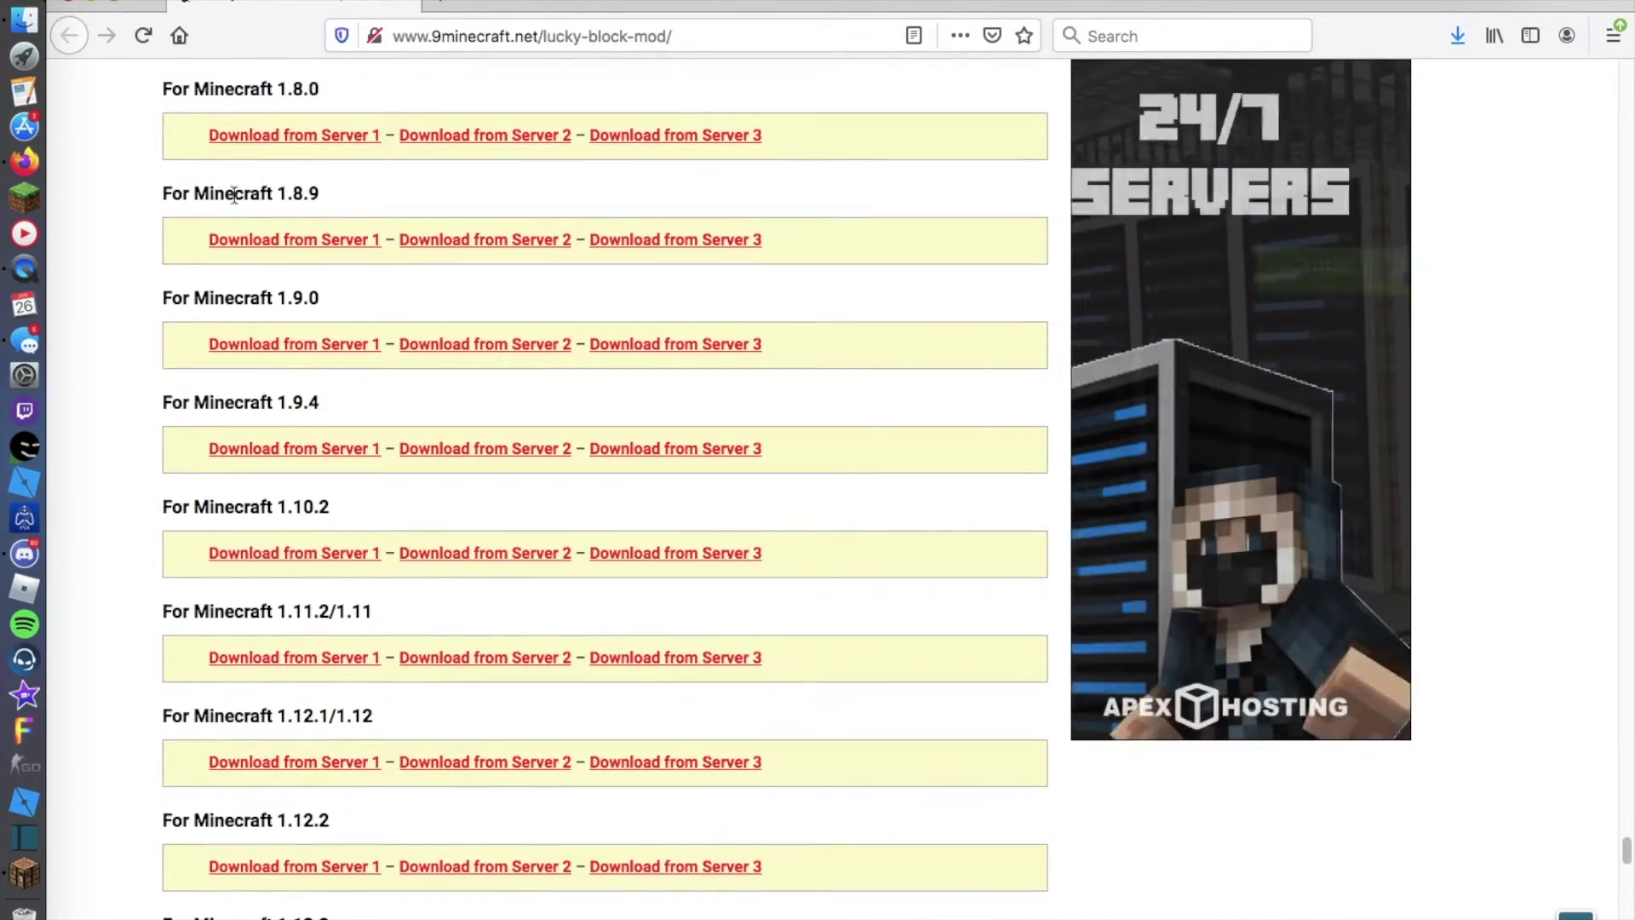
drag(160, 193, 335, 194)
click(334, 192)
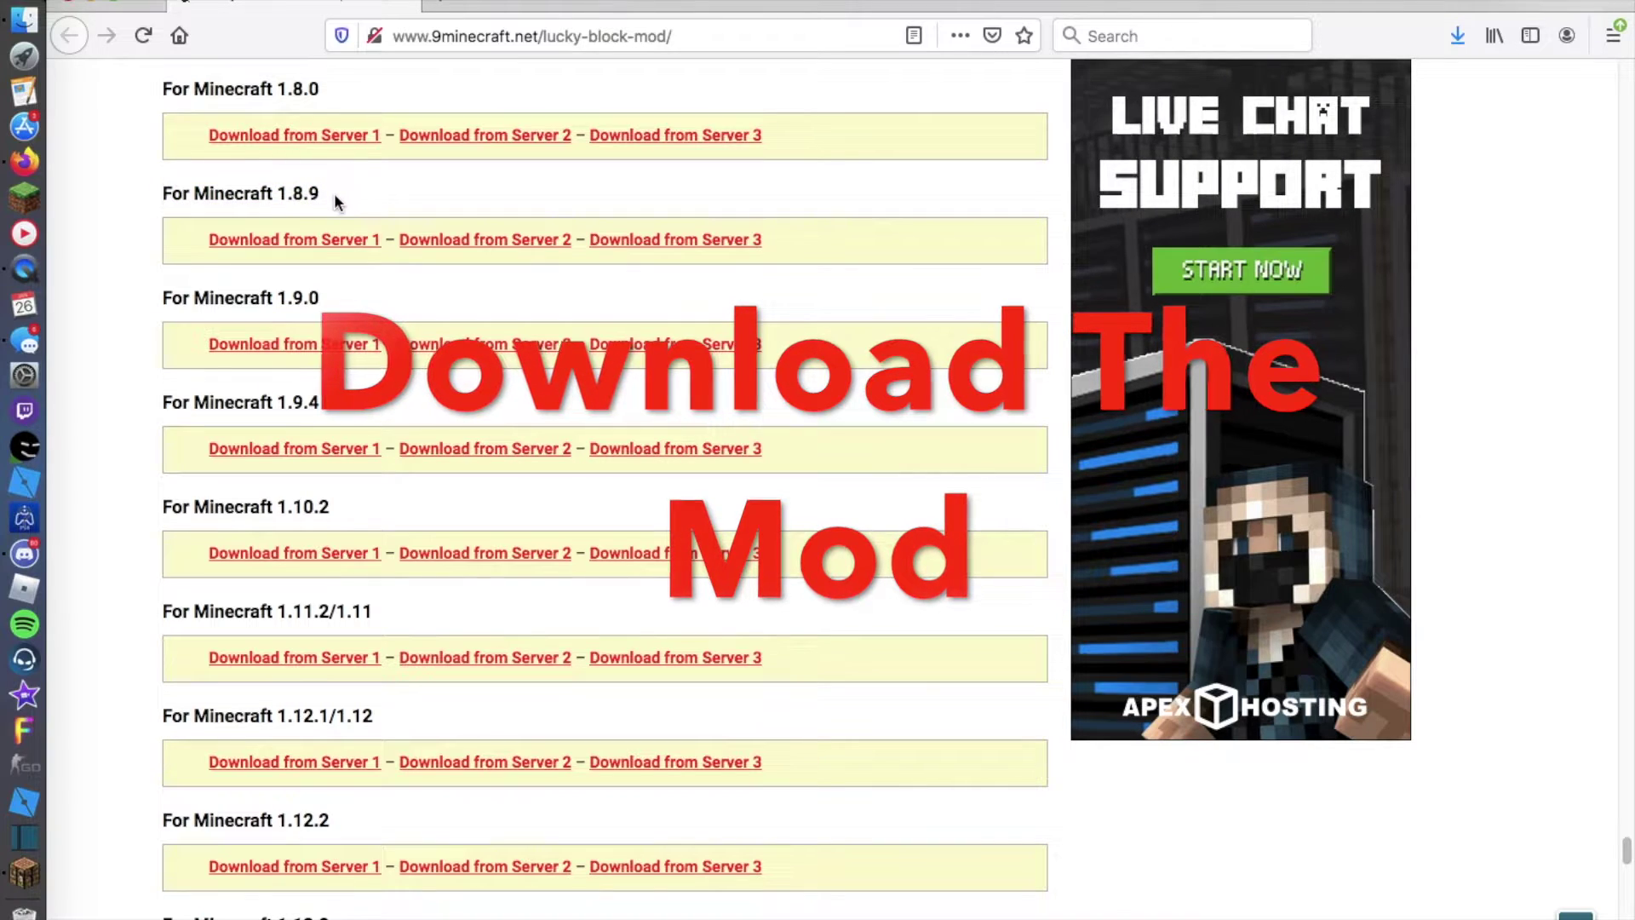
click(322, 245)
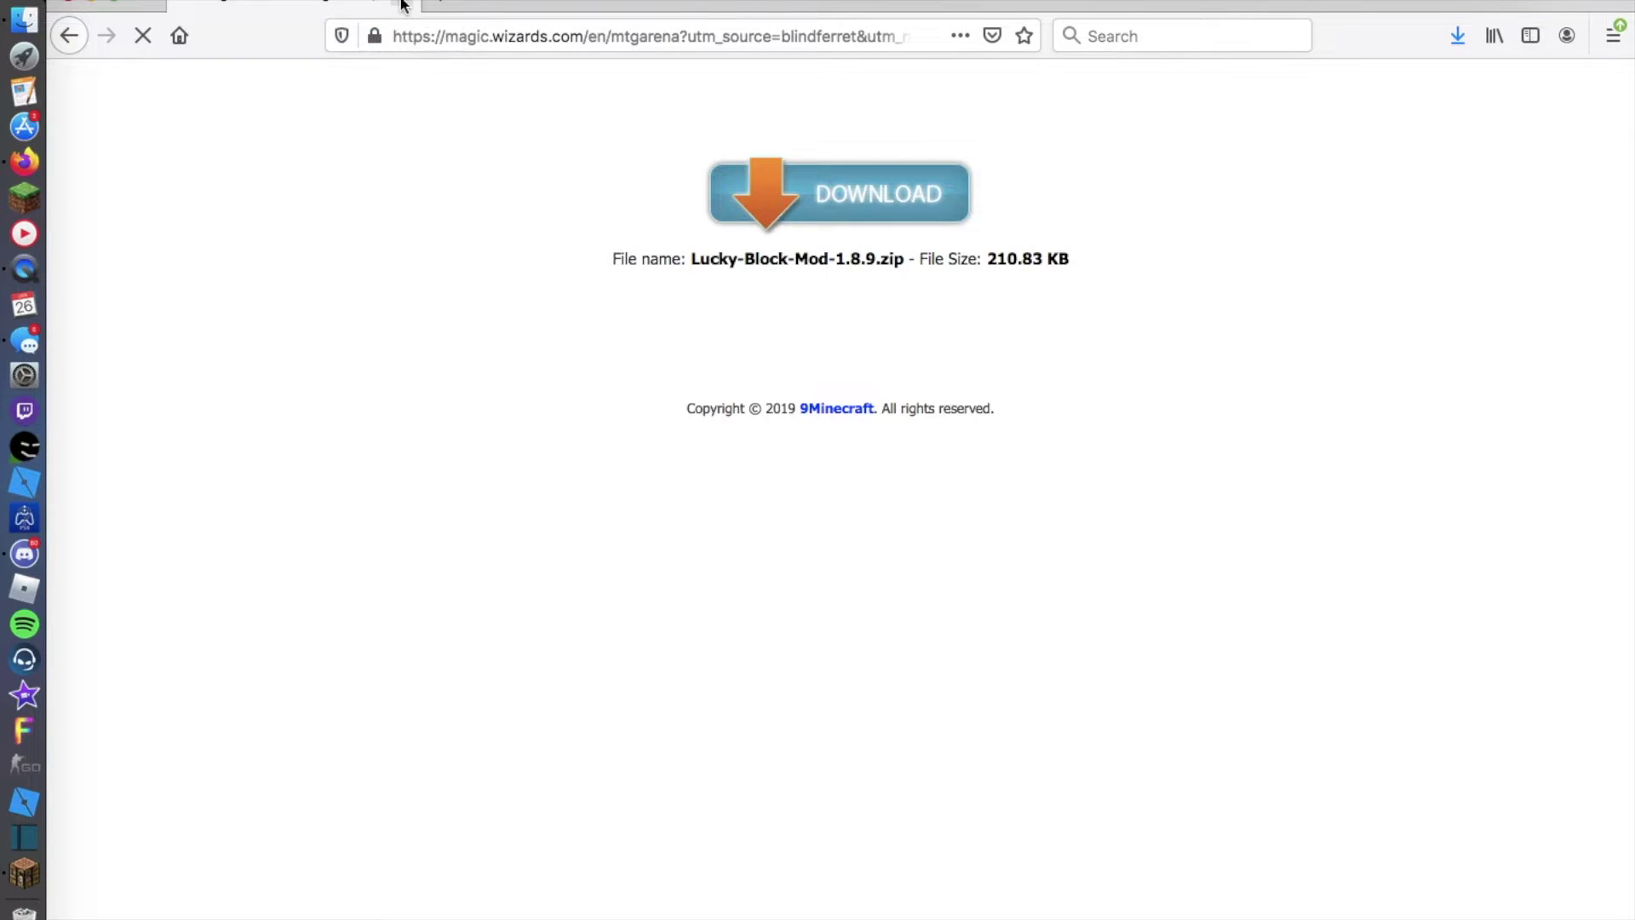
click(404, 4)
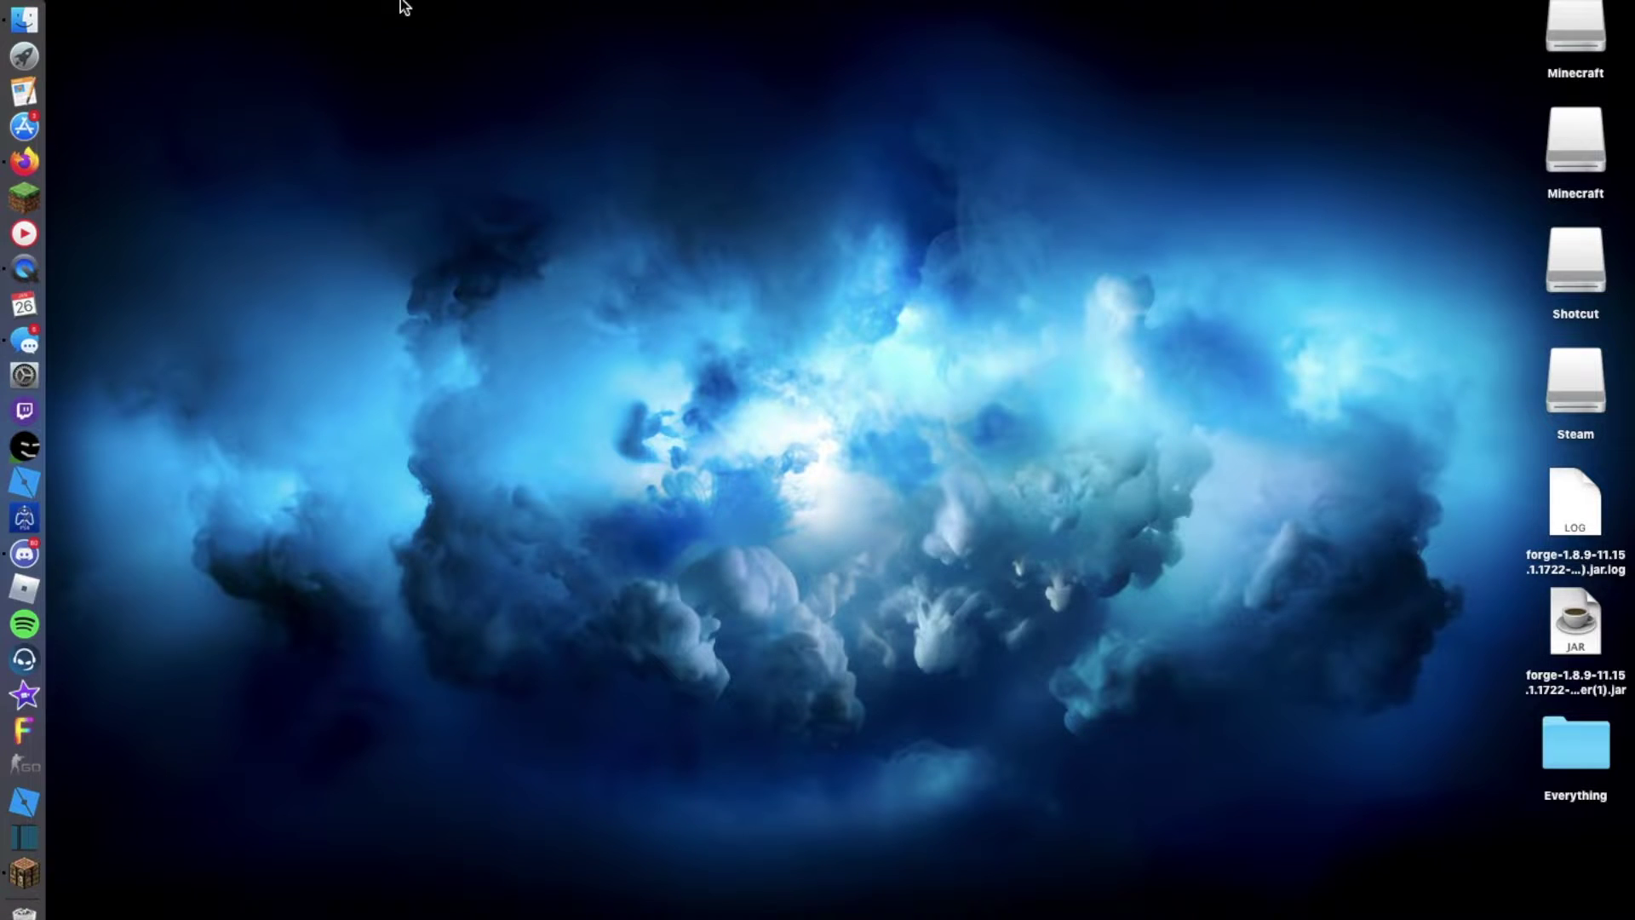
Reopen Firefox, download Lucky-Block-Mod-1.8.9.zip again from the browsing history and close the browser window
click(16, 171)
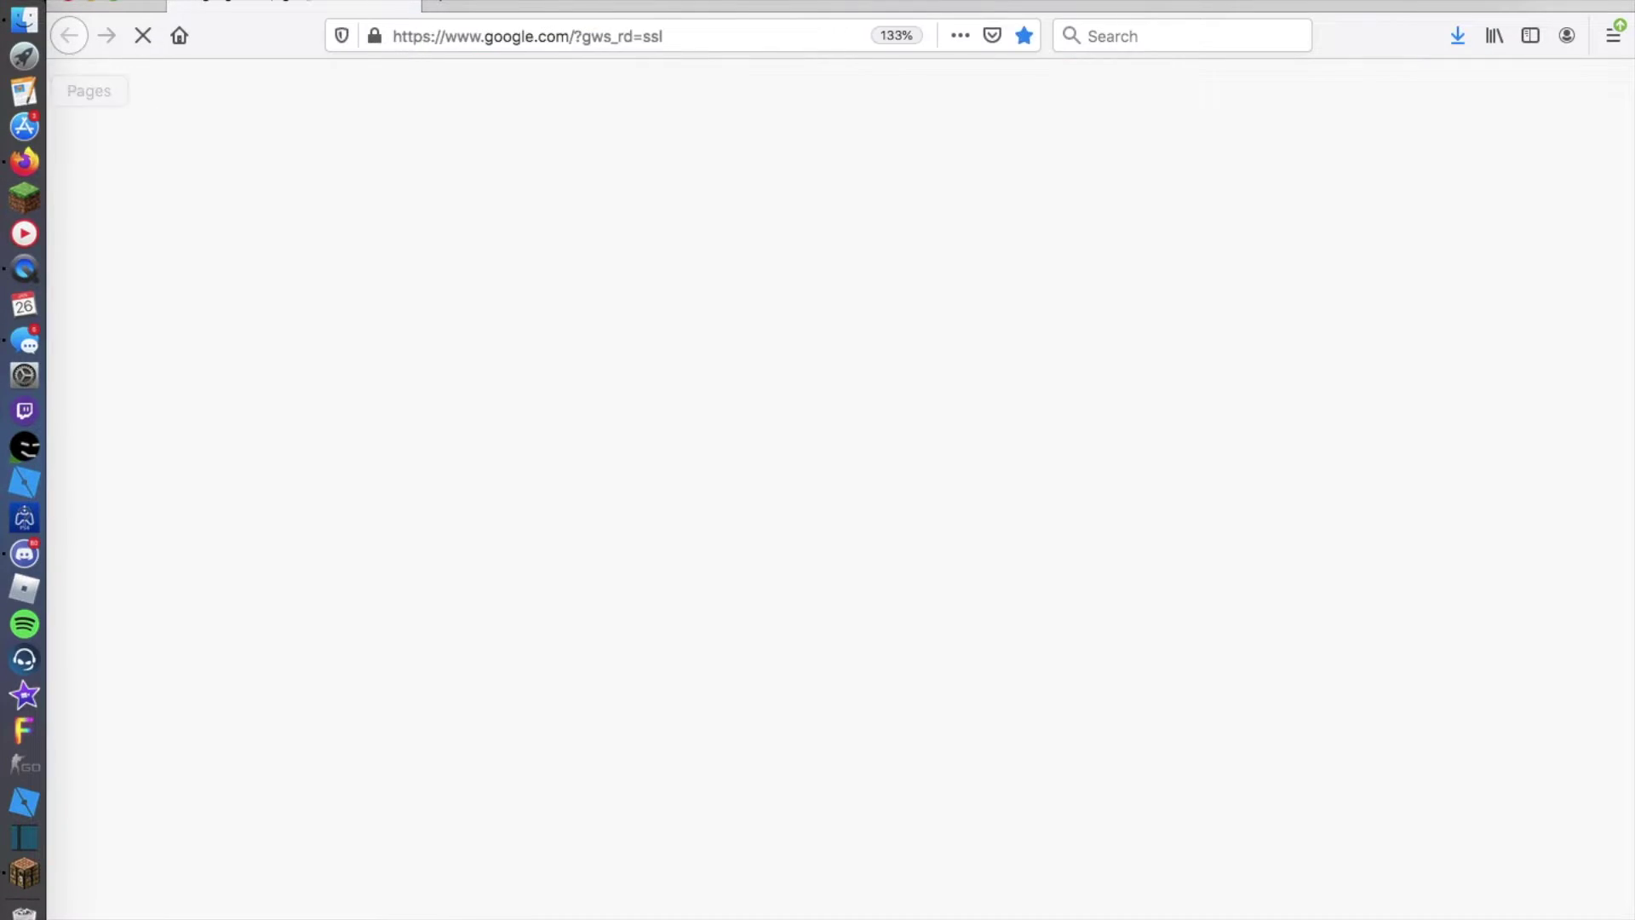
click(294, 2)
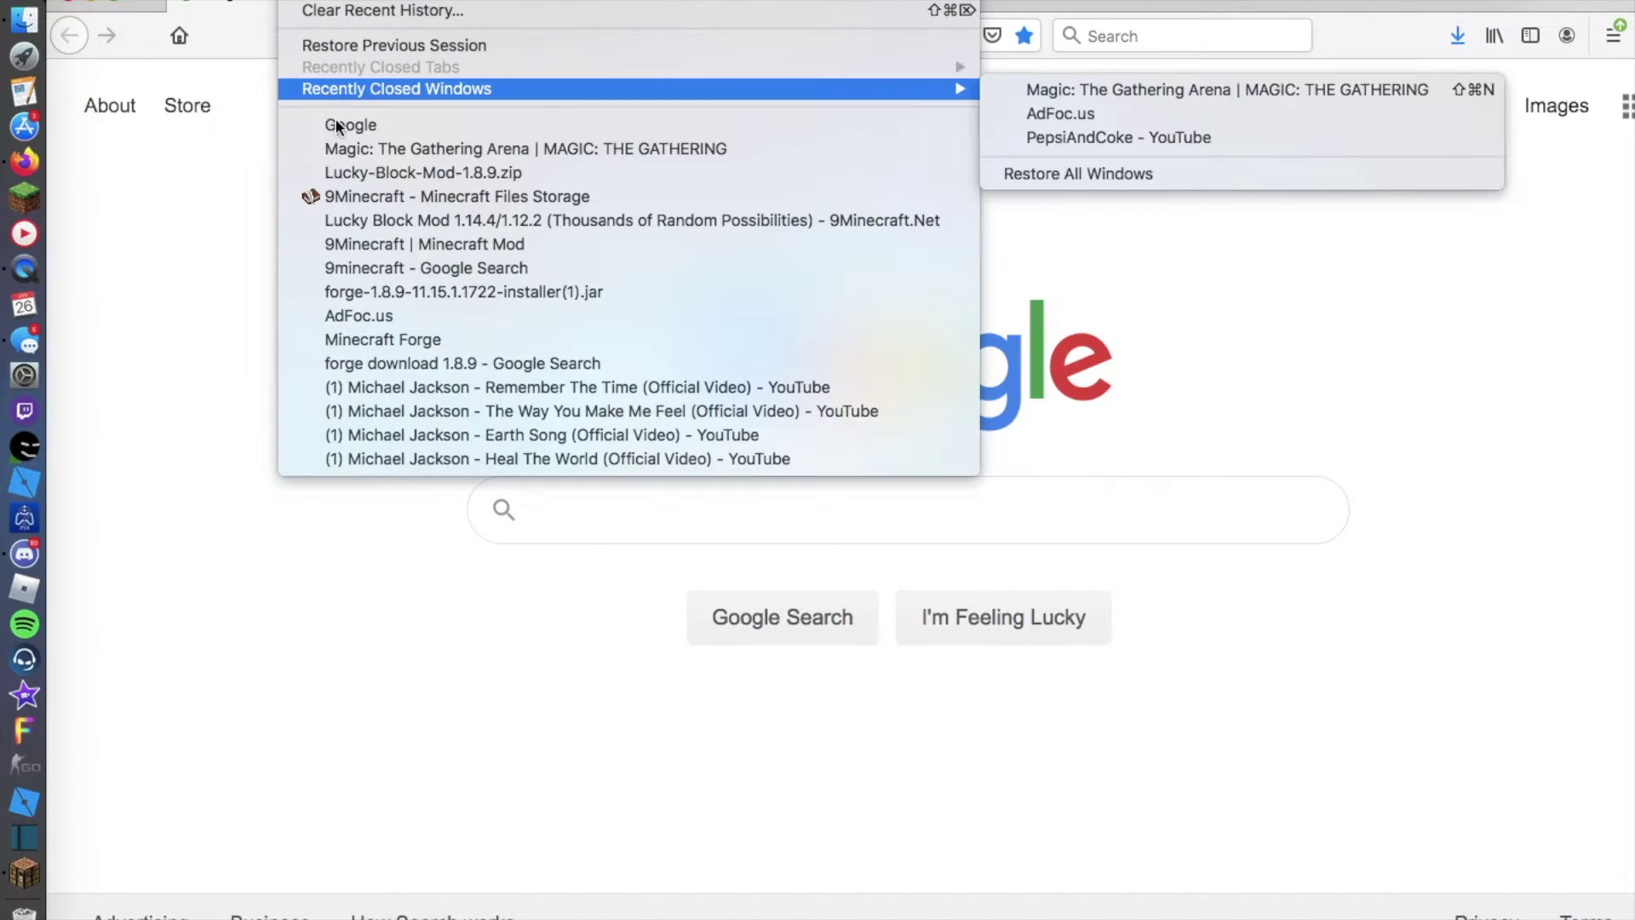
click(370, 171)
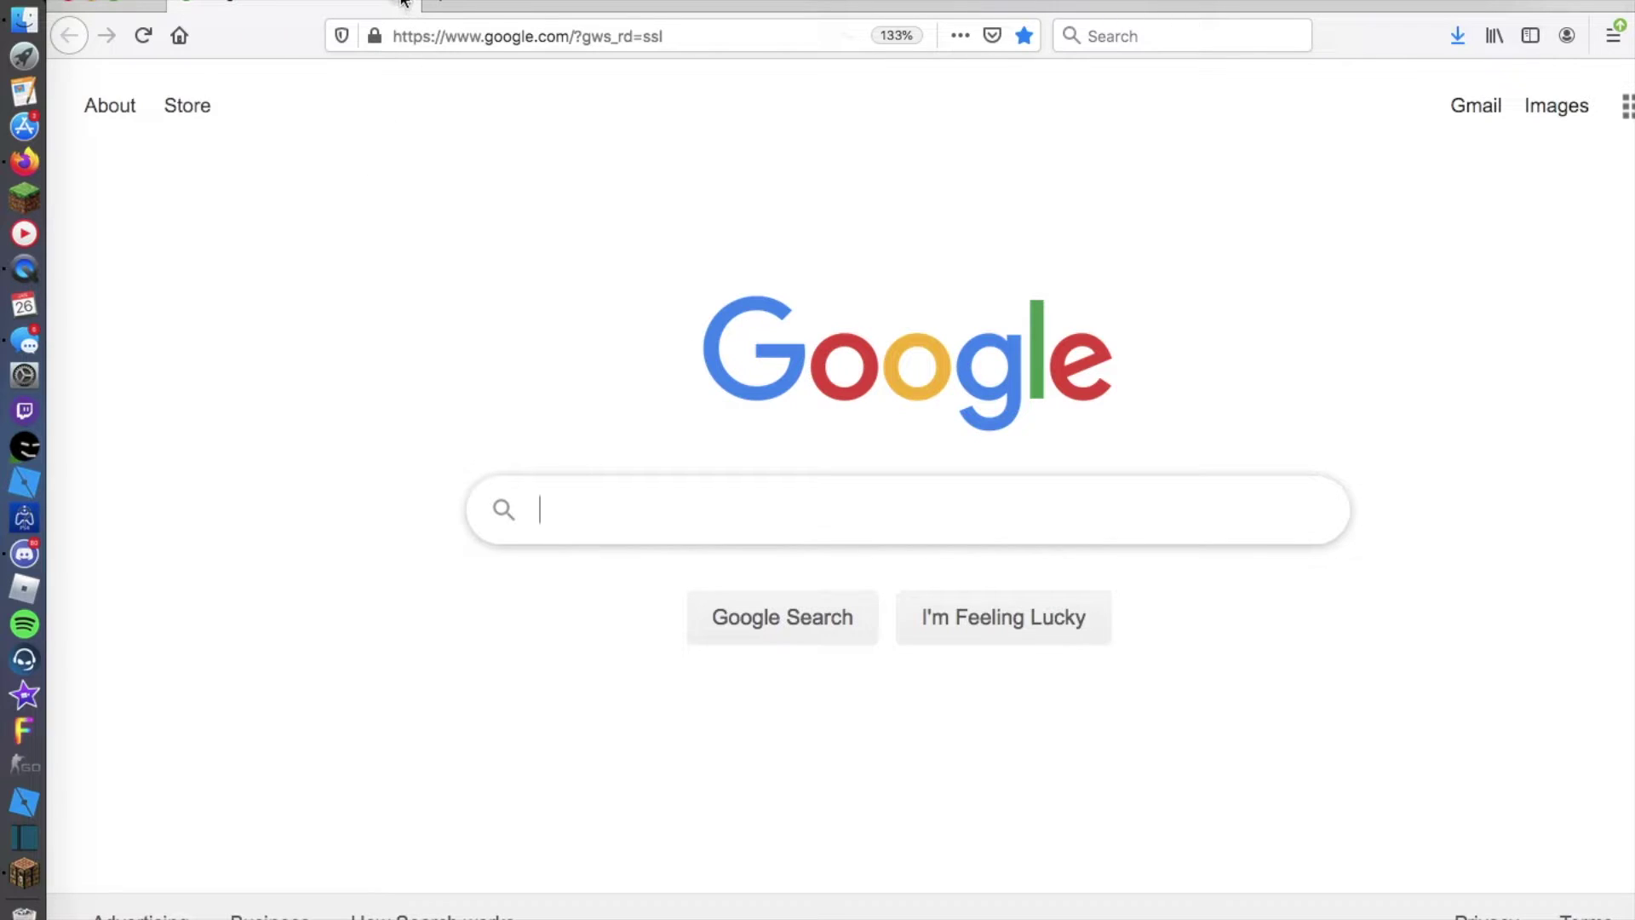
click(66, 3)
Open the Downloads folder in a new Finder window and extract Lucky-Block-Mod-1.8.9(1).zip
key(super+n)
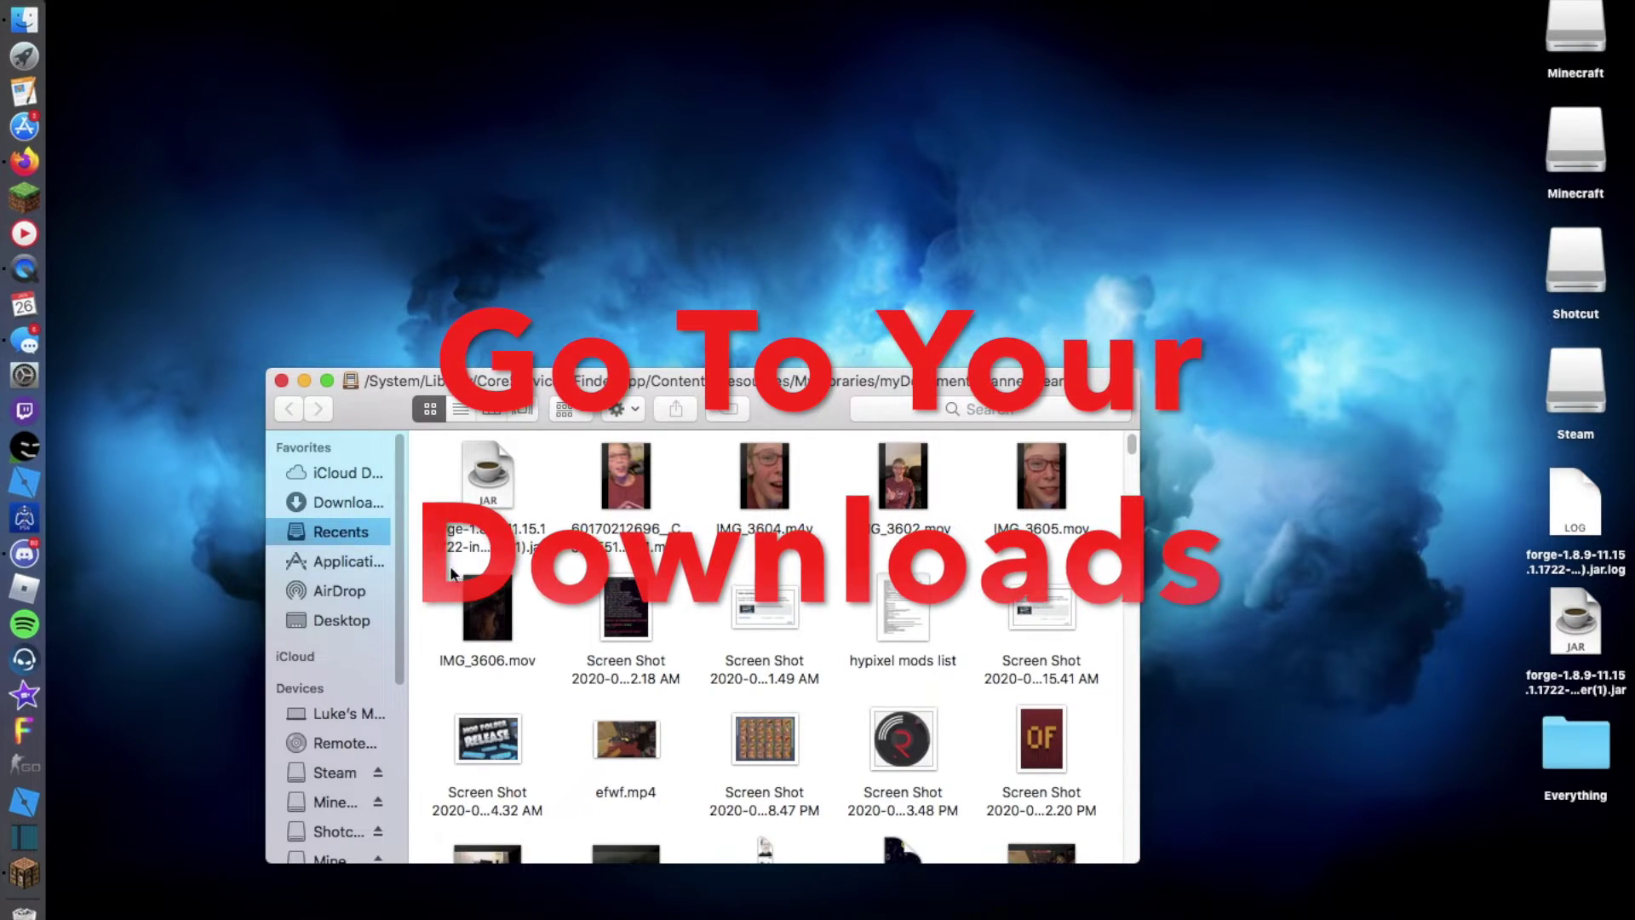
click(345, 502)
scroll(524, 610, down, 5)
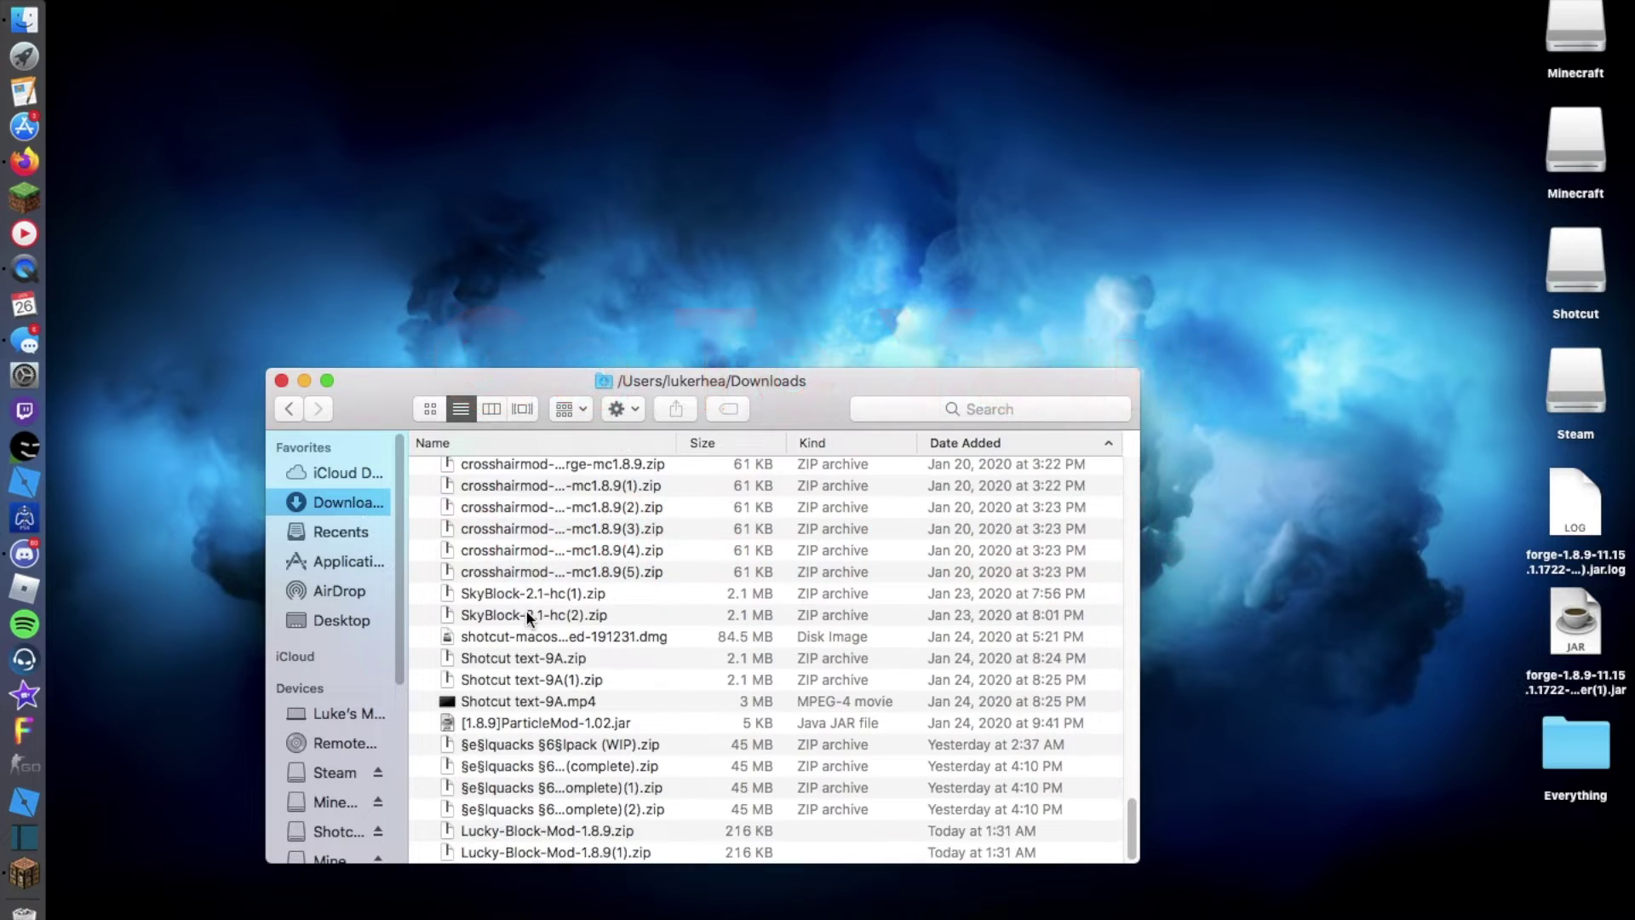
click(531, 853)
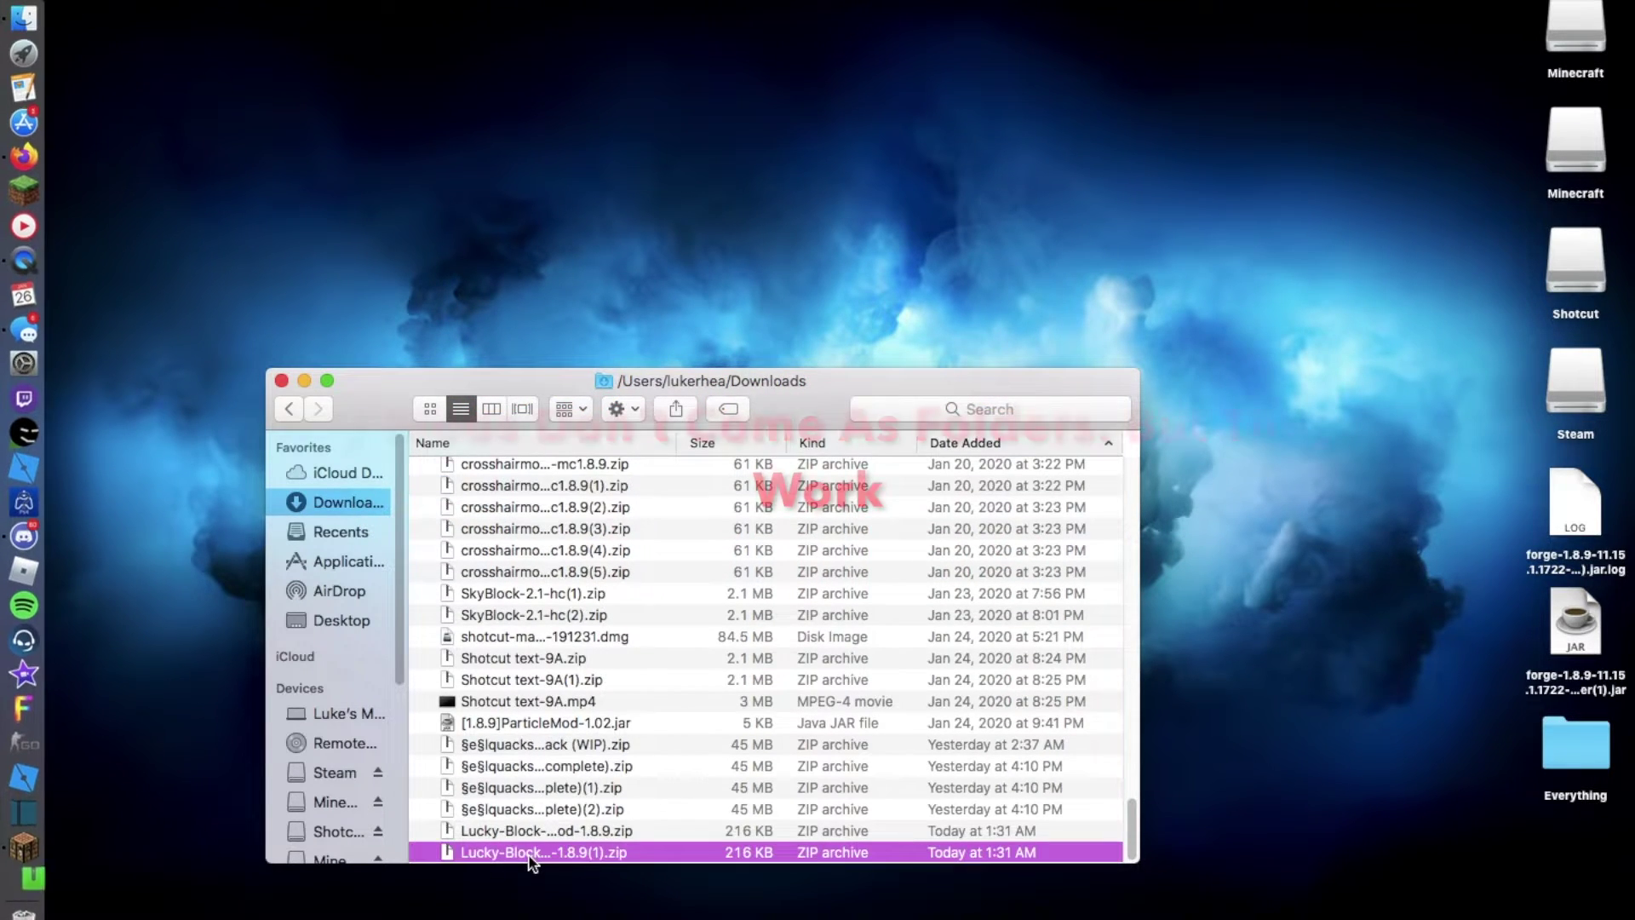
double_click(530, 854)
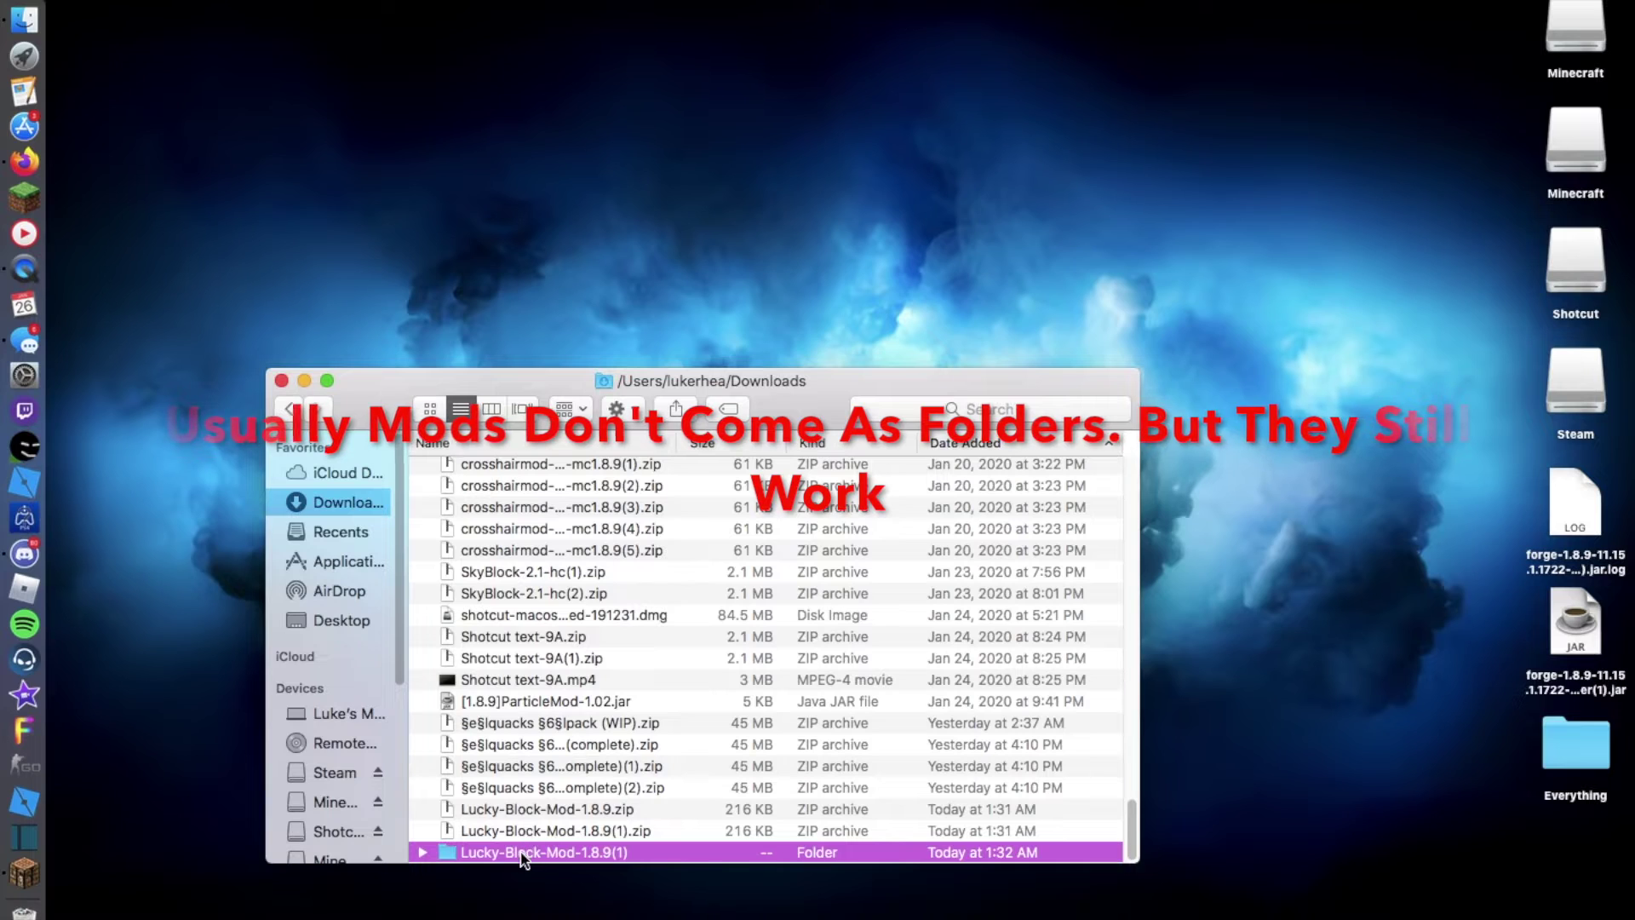
Check the contents of the extracted Lucky-Block-Mod-1.8.9(1) folder, move the folder to the desktop and close the Downloads window
double_click(523, 852)
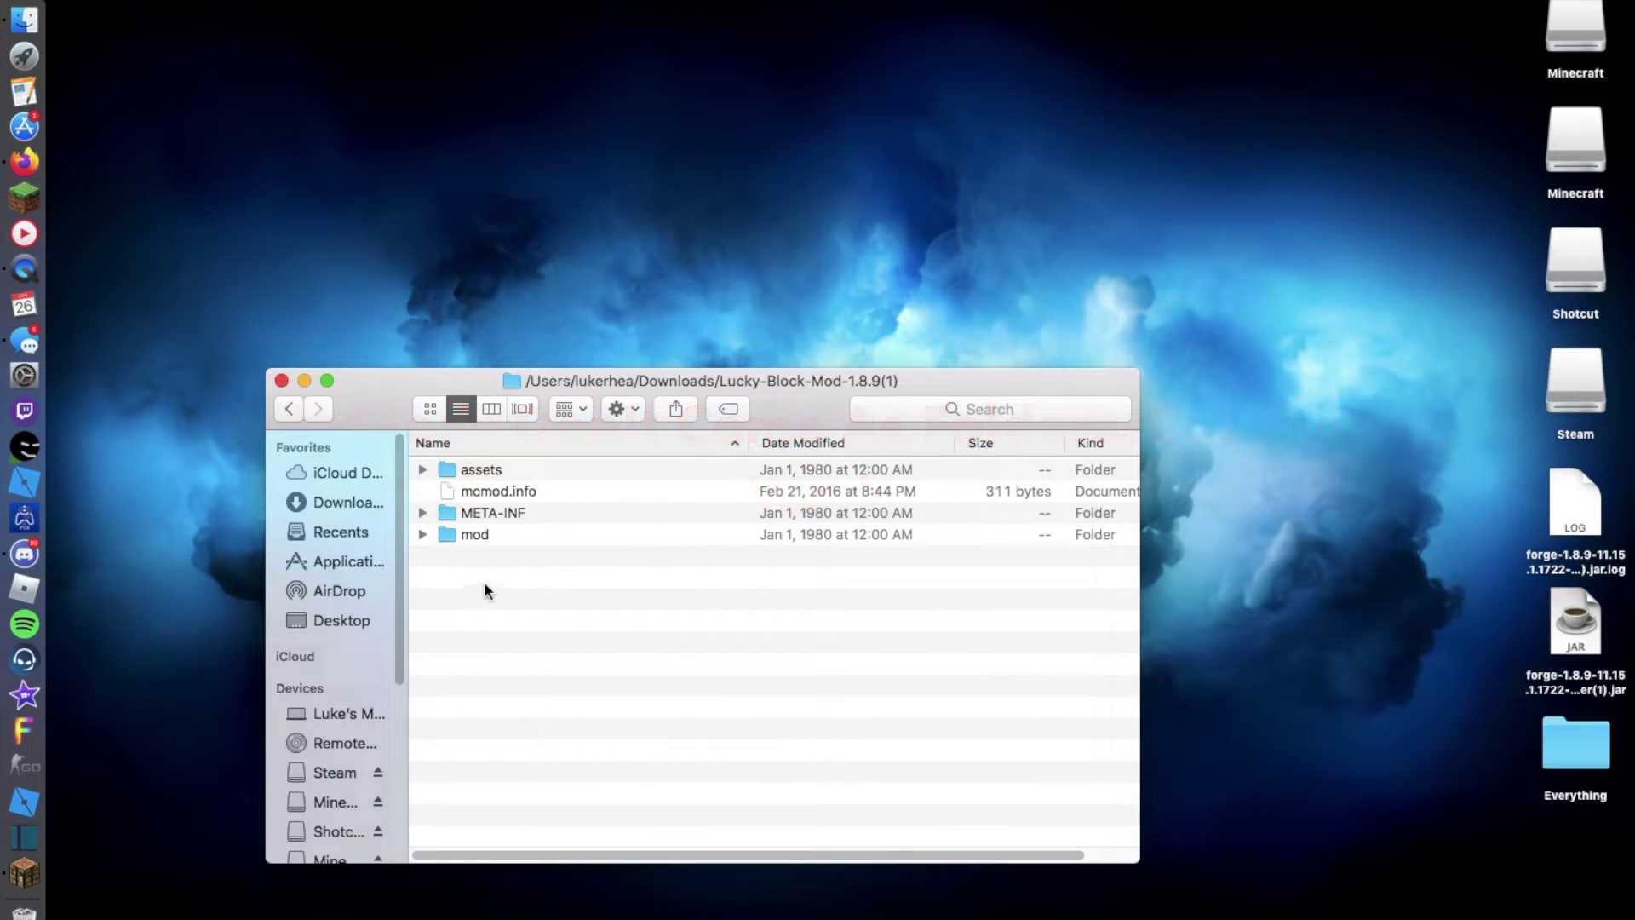
click(290, 409)
drag(525, 842, 554, 905)
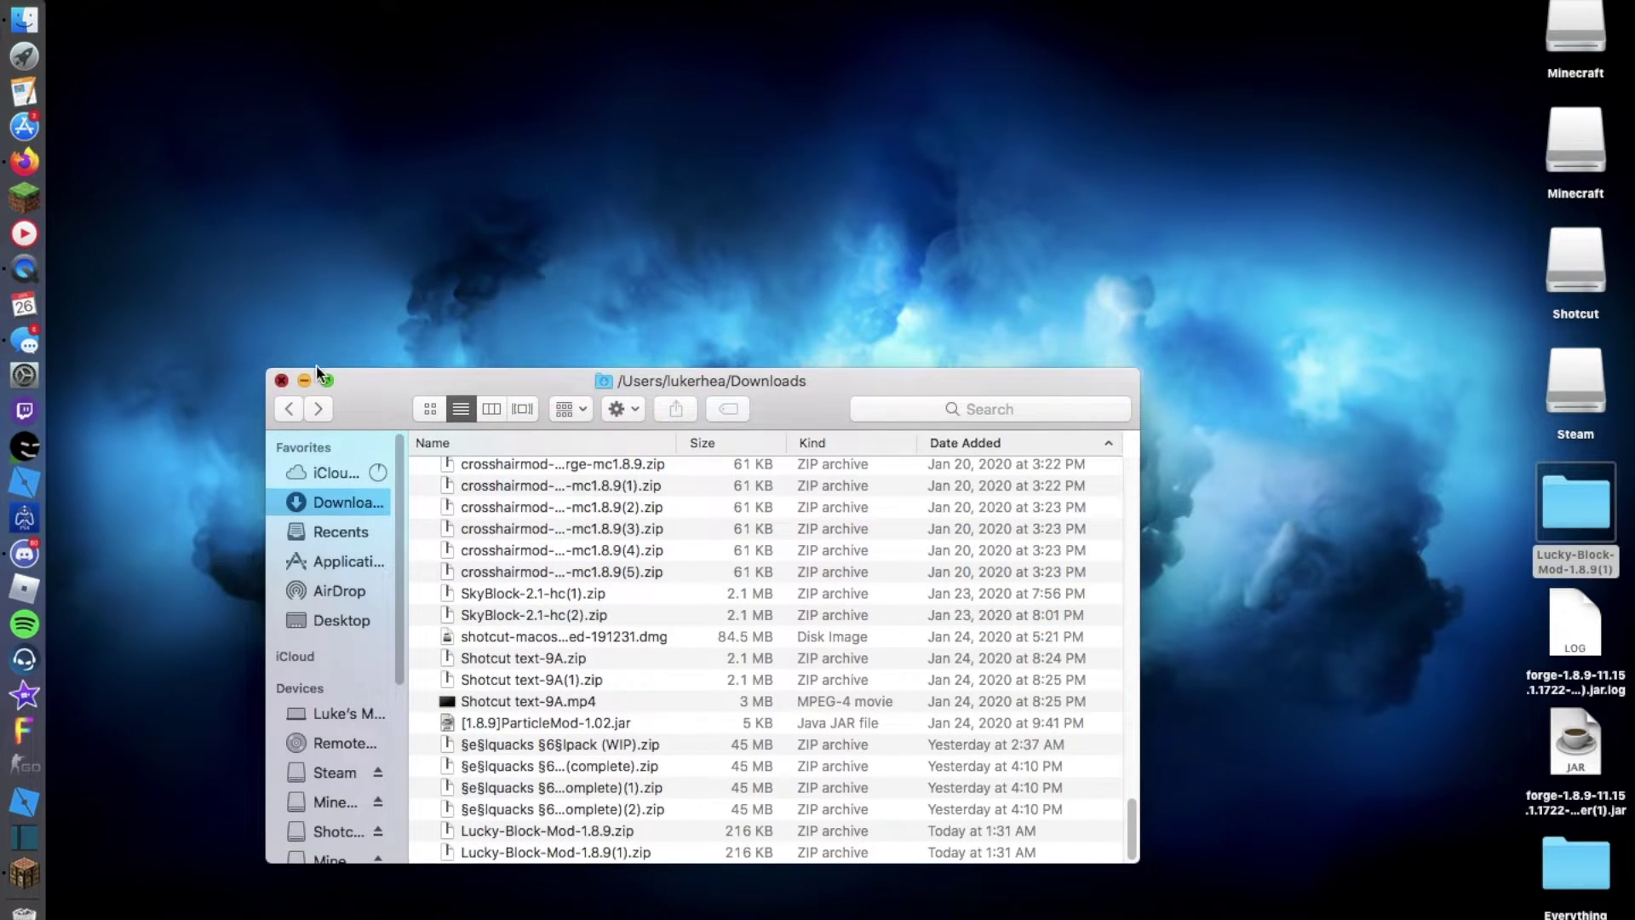
click(281, 380)
Go to the Library/Application Support/minecraft folder and move the Lucky-Block-Mod-1.8.9(1) folder from the desktop into mods
click(293, 3)
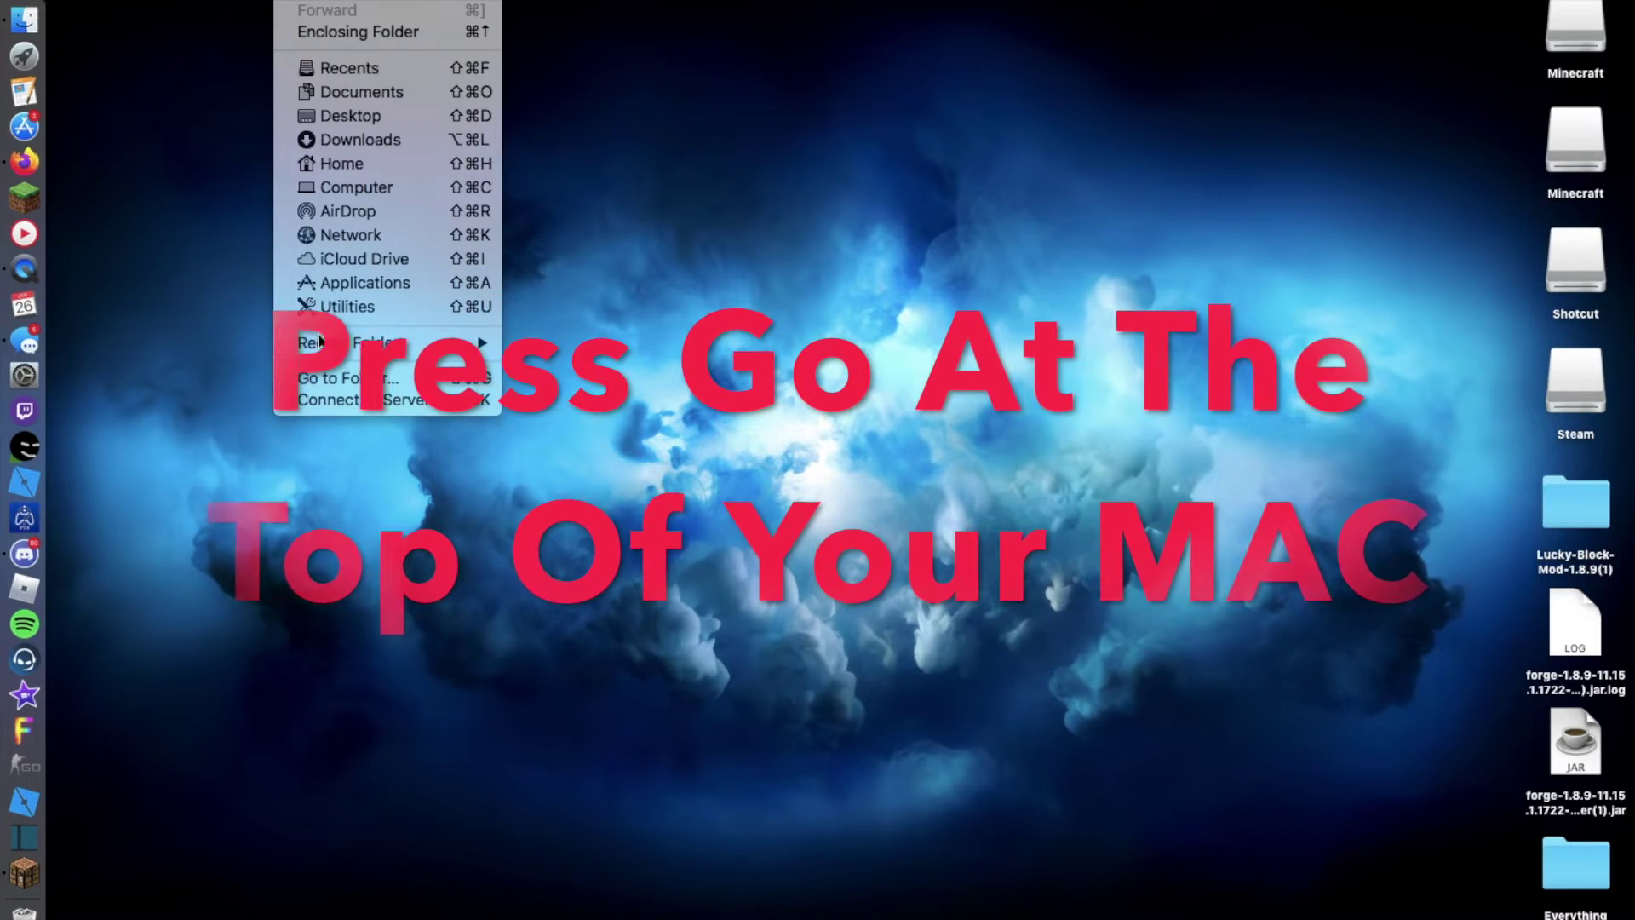
click(331, 369)
key(Return)
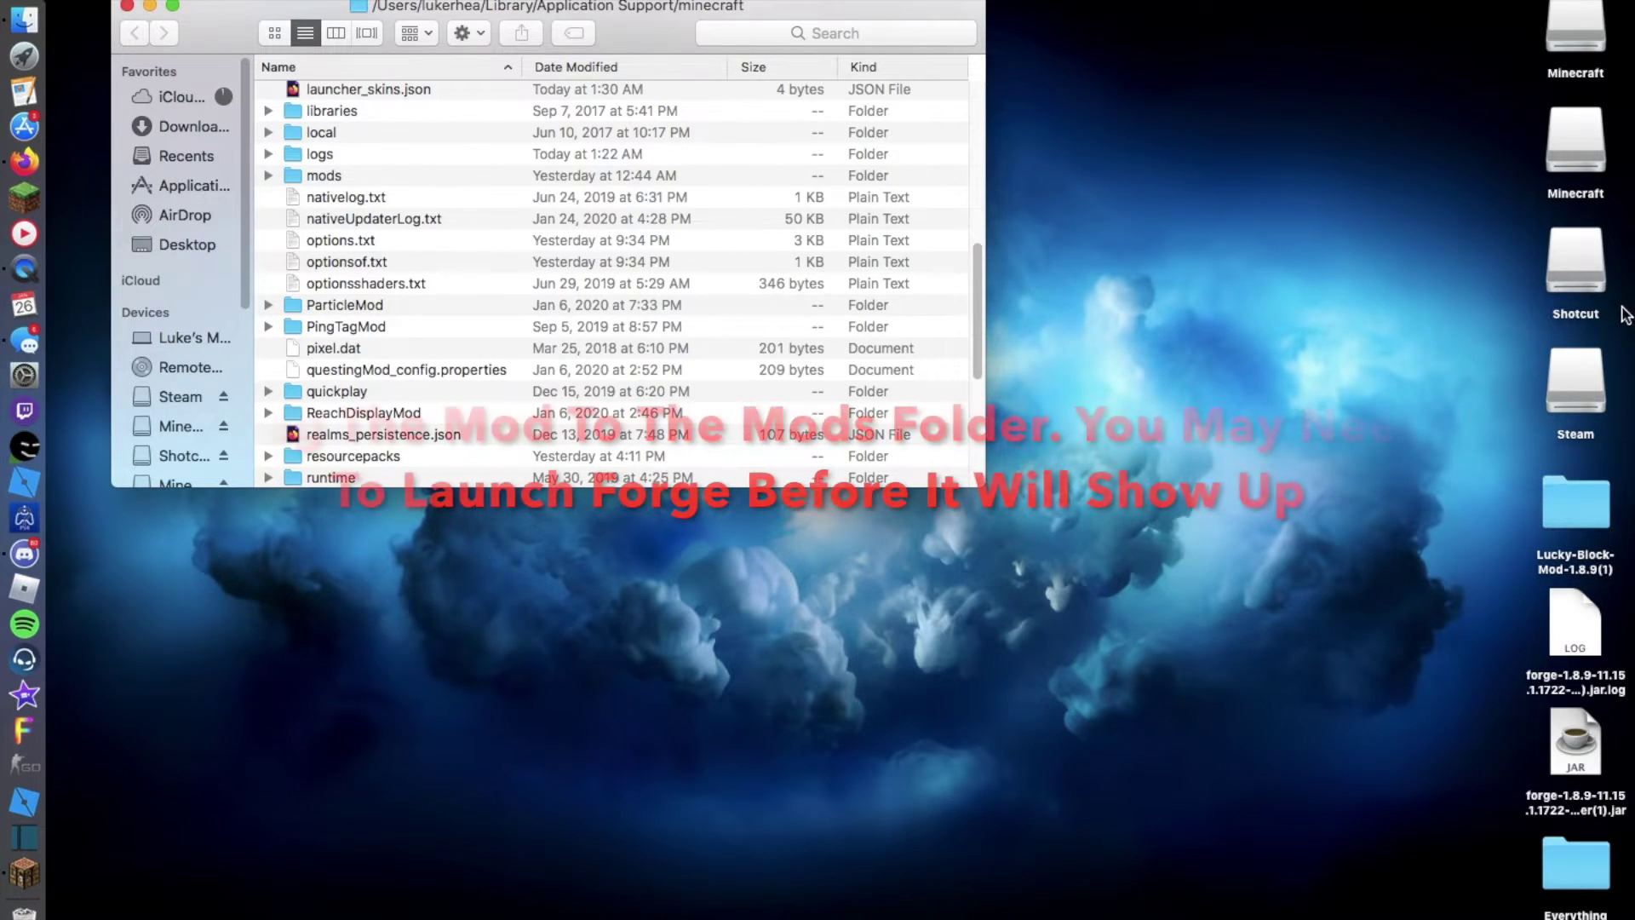
drag(1578, 504, 320, 171)
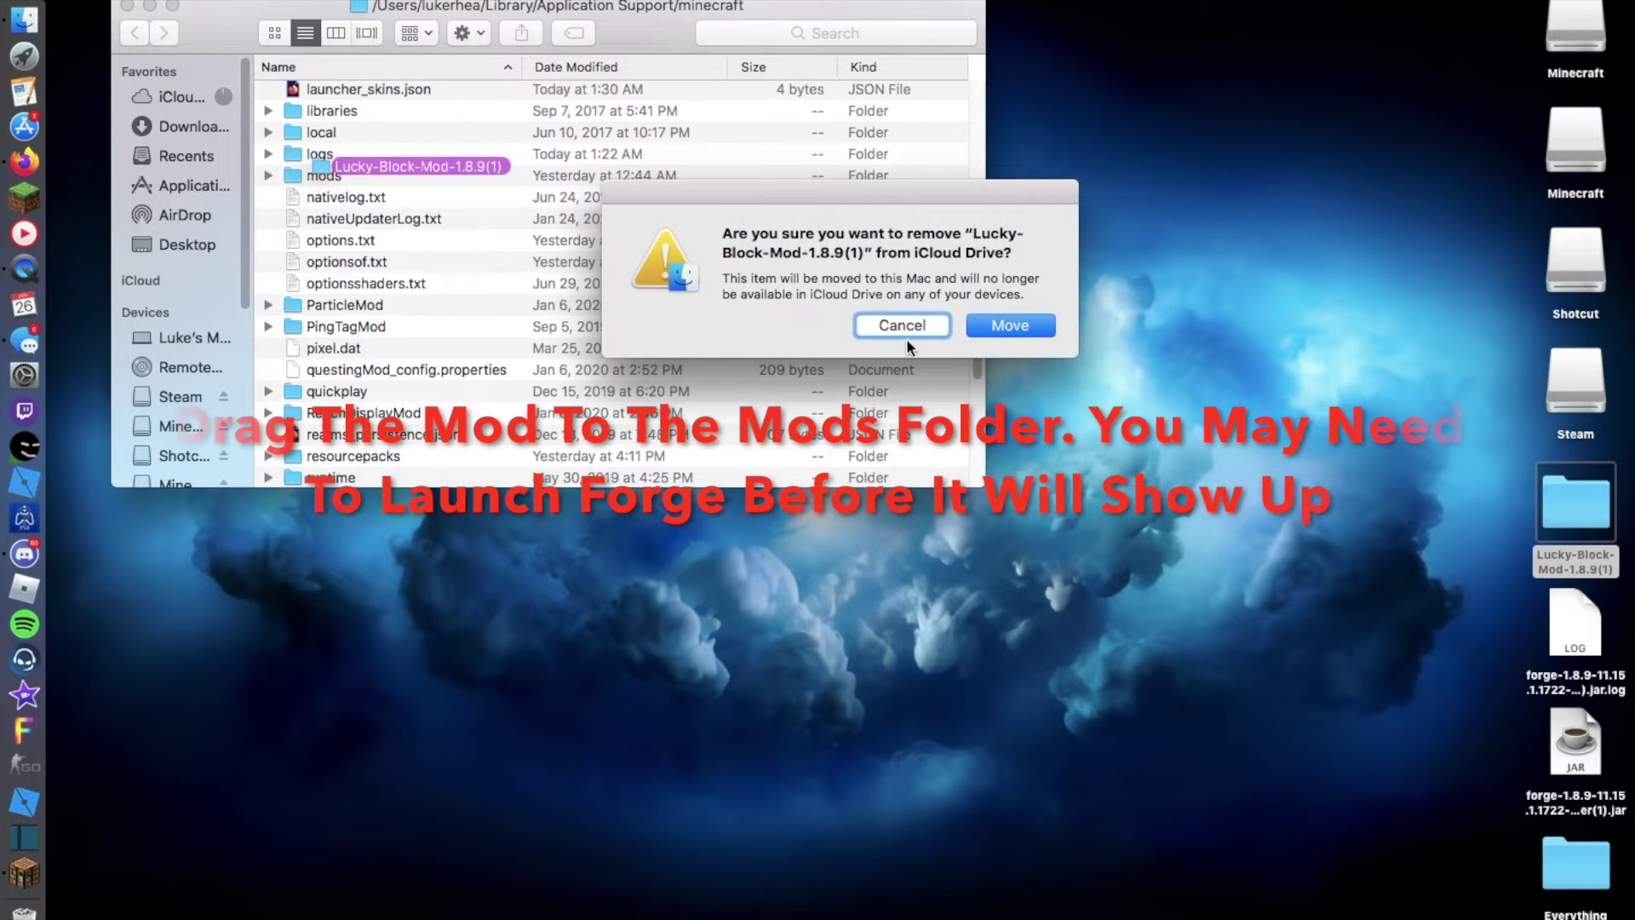
click(994, 325)
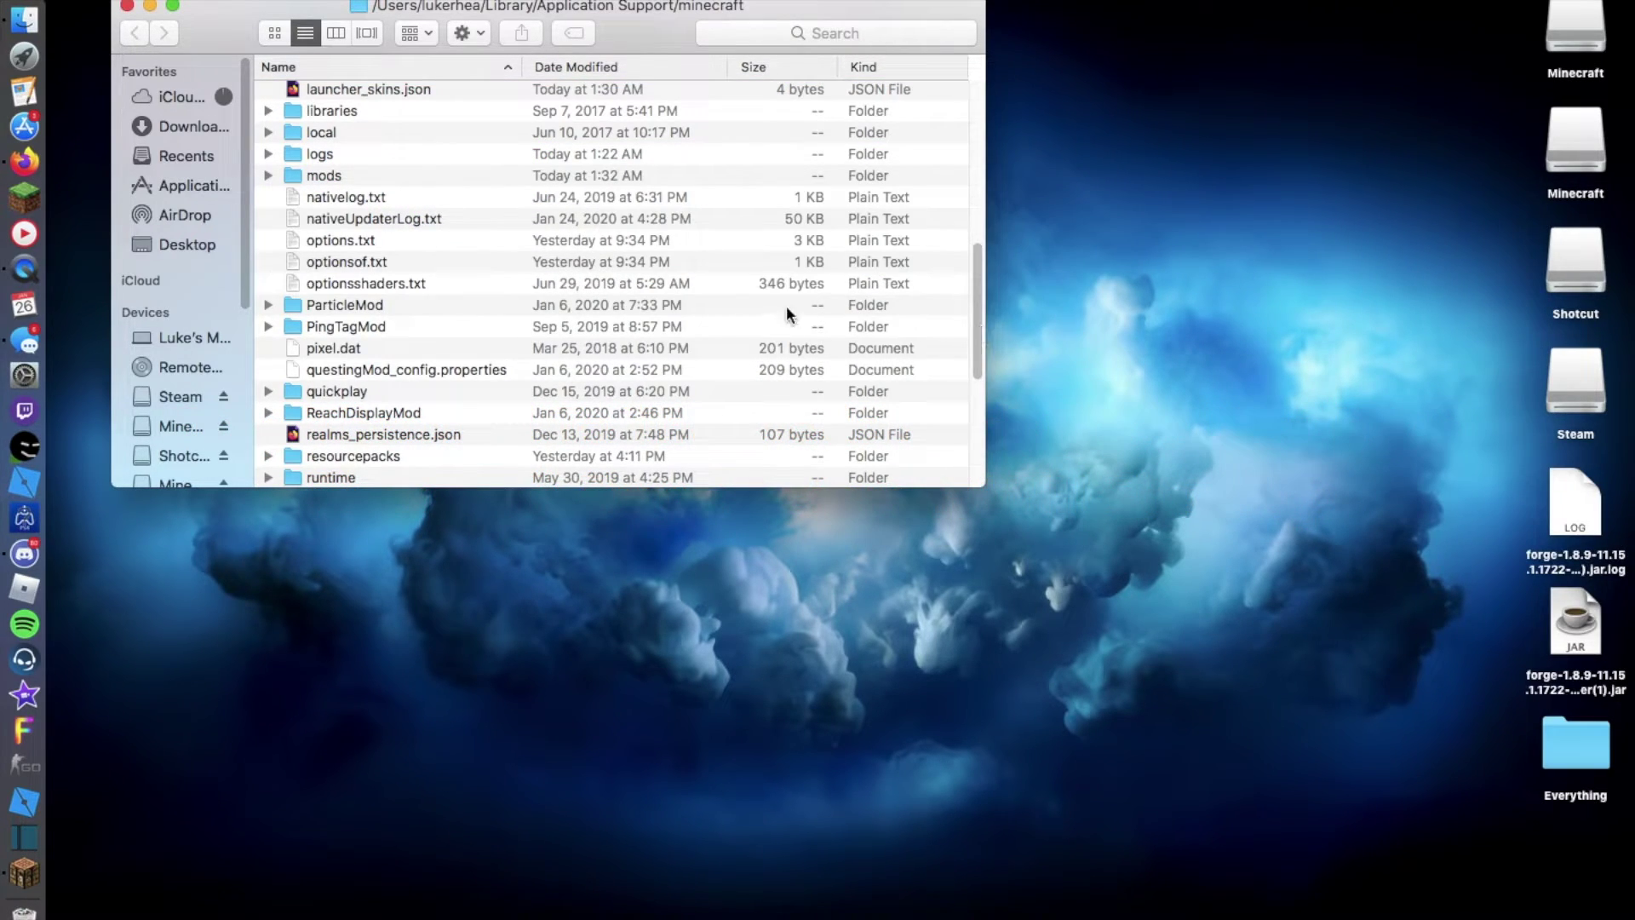
Open the mods folder, move the Lucky-Block-Mod-1.8.9(1) folder back to the desktop and close the Finder window
click(315, 172)
double_click(315, 184)
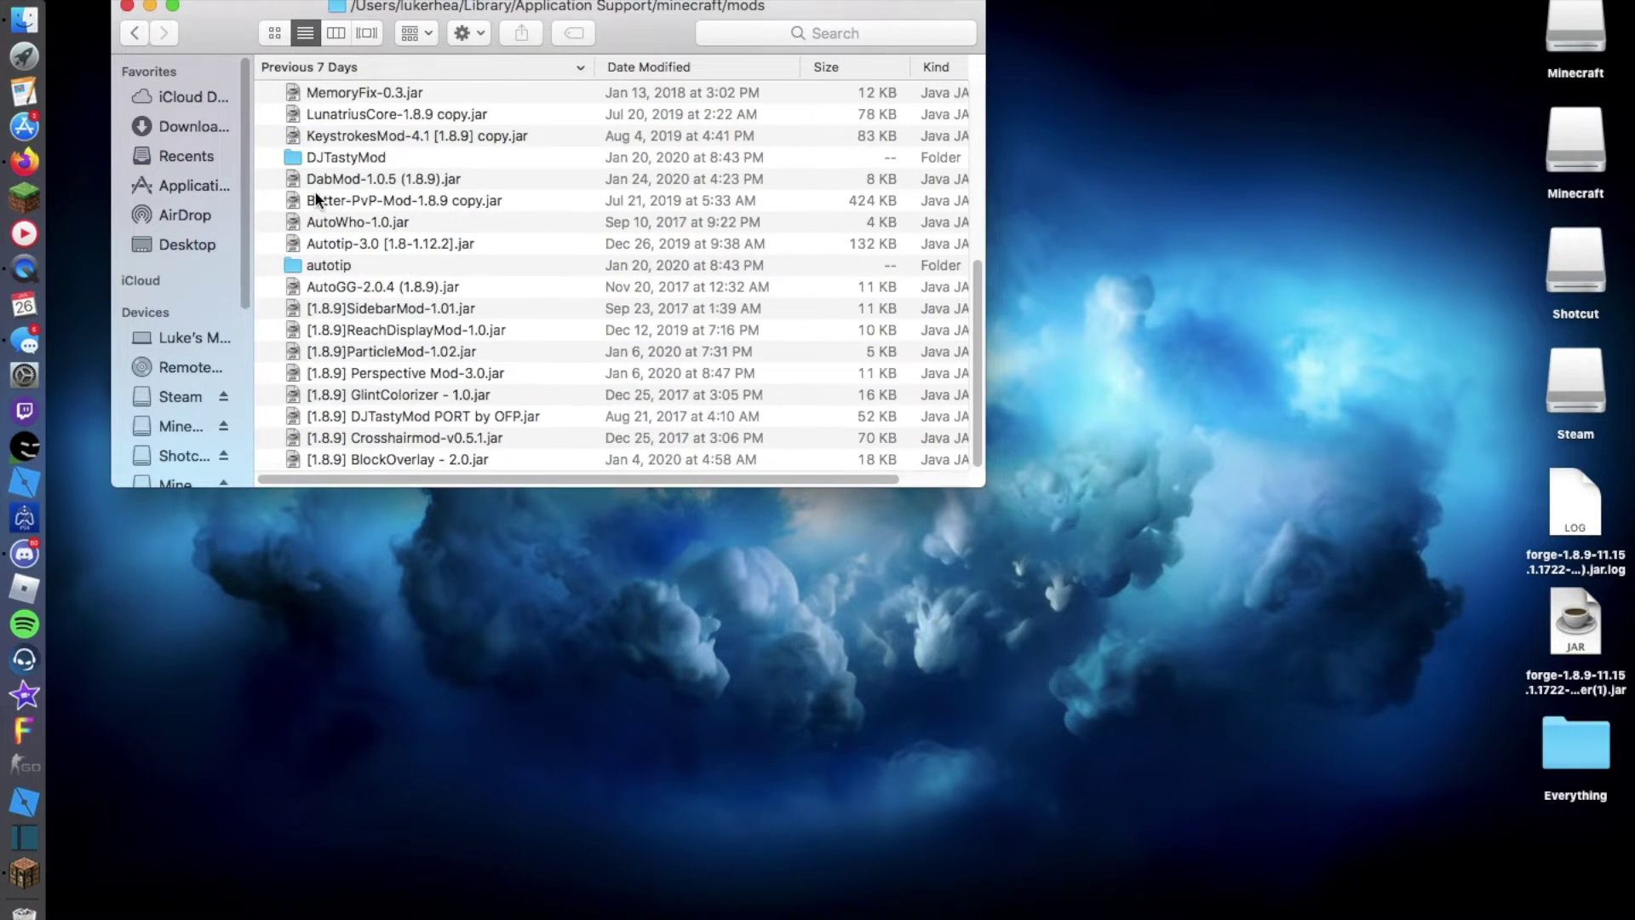
scroll(328, 170, up, 10)
drag(337, 93, 477, 545)
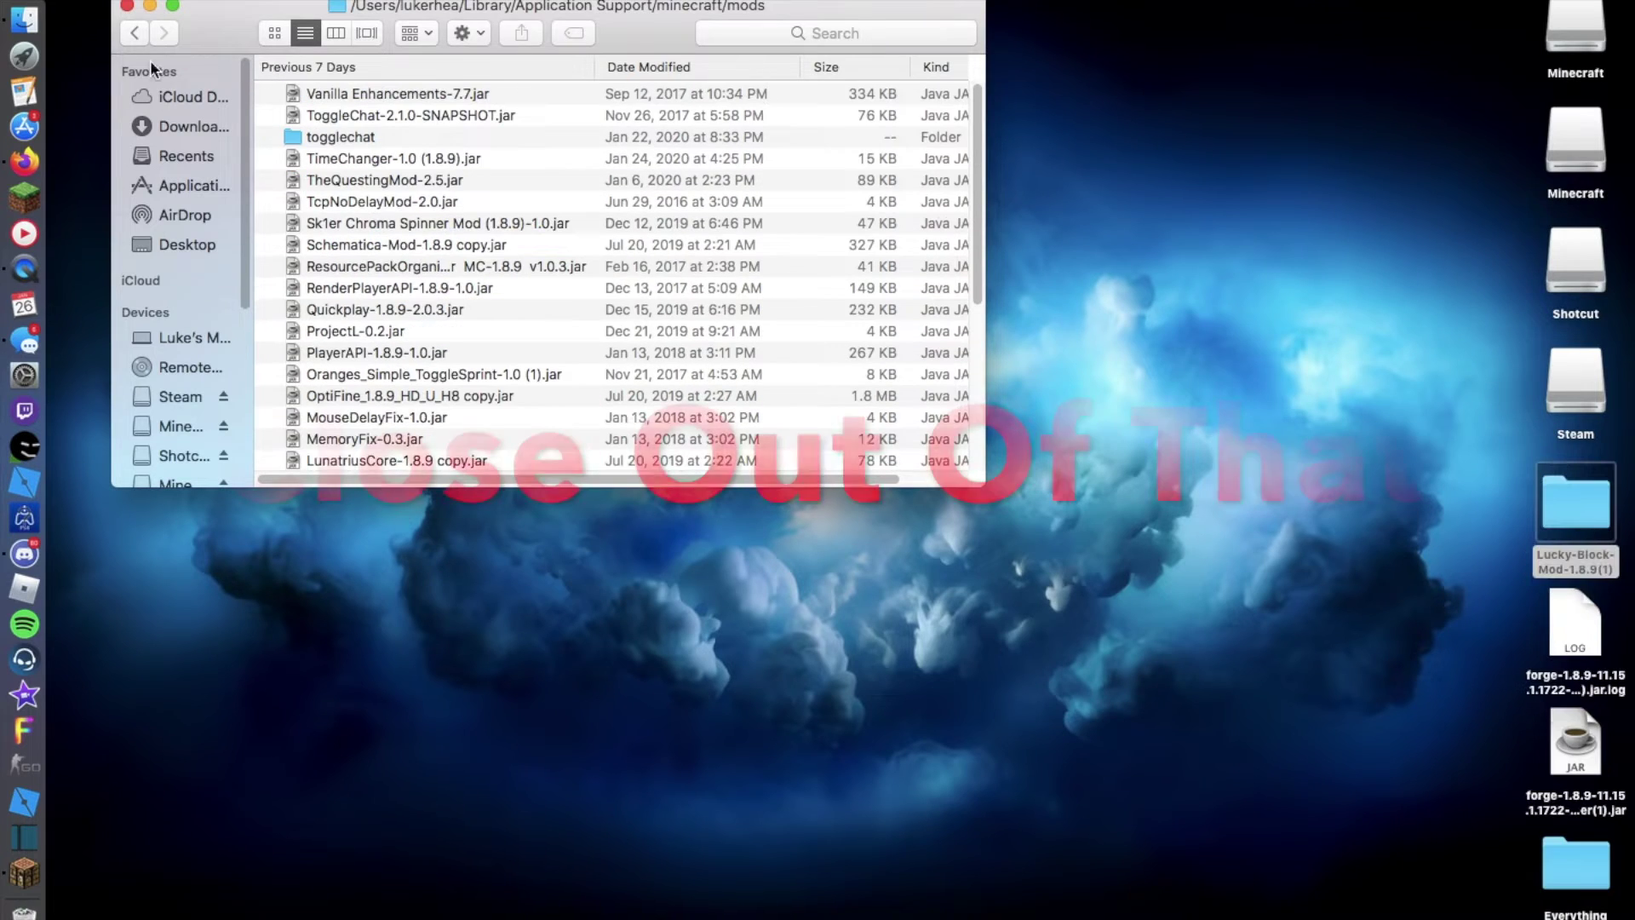
click(127, 7)
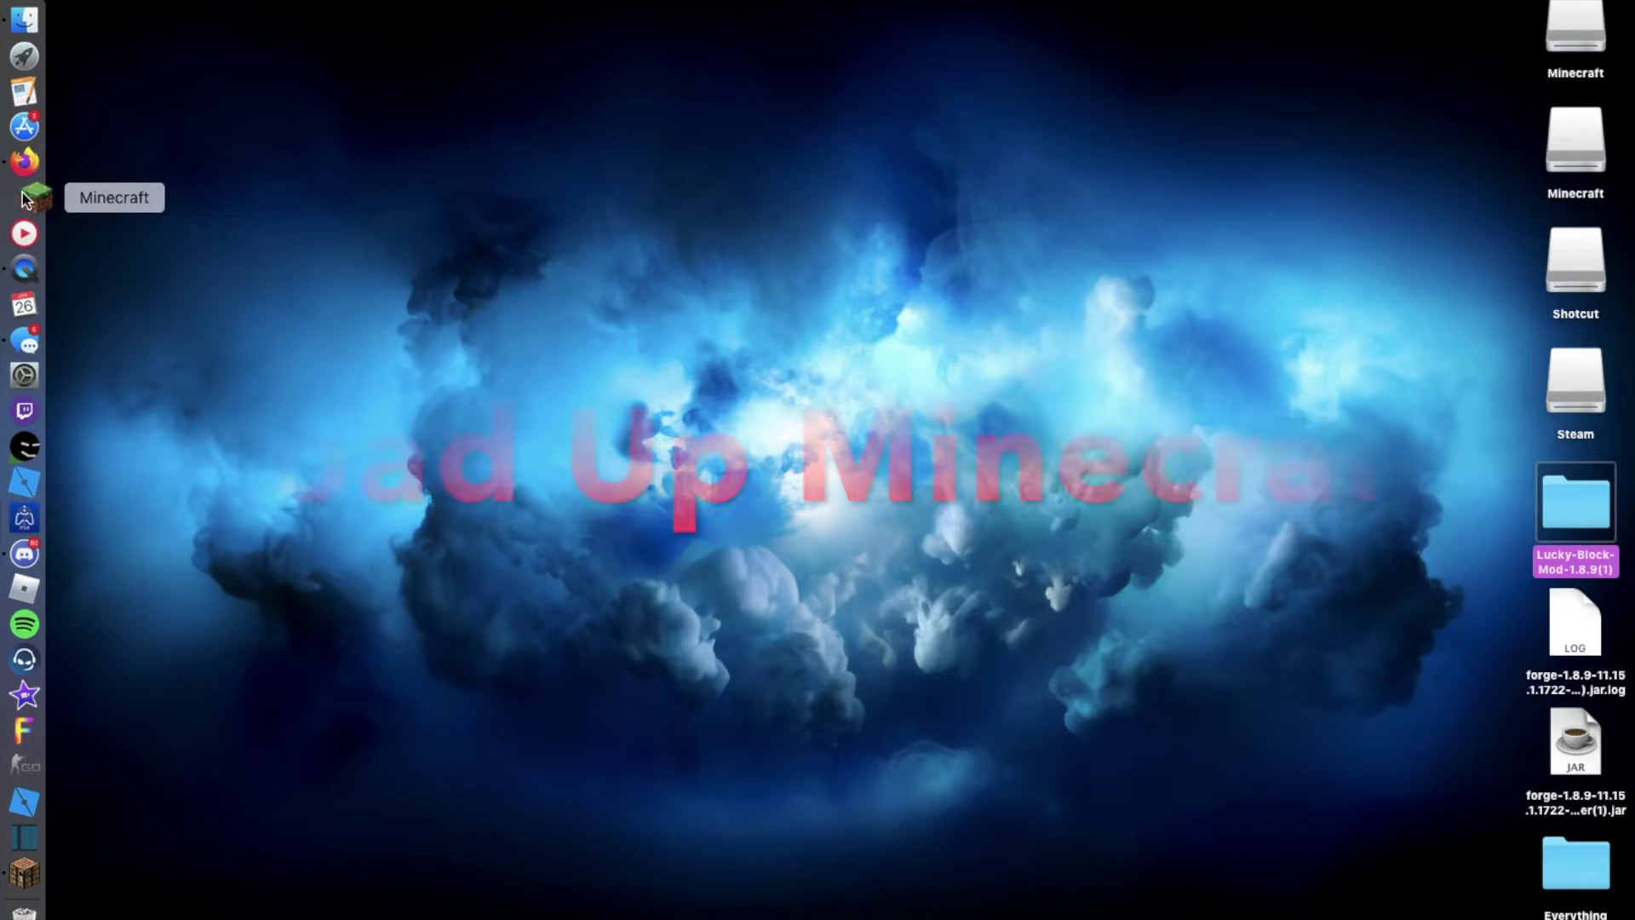
Start the game from the Minecraft launcher with the 1.8.9 Forge profile and move the Forge installer JAR and its log to the Trash
click(29, 203)
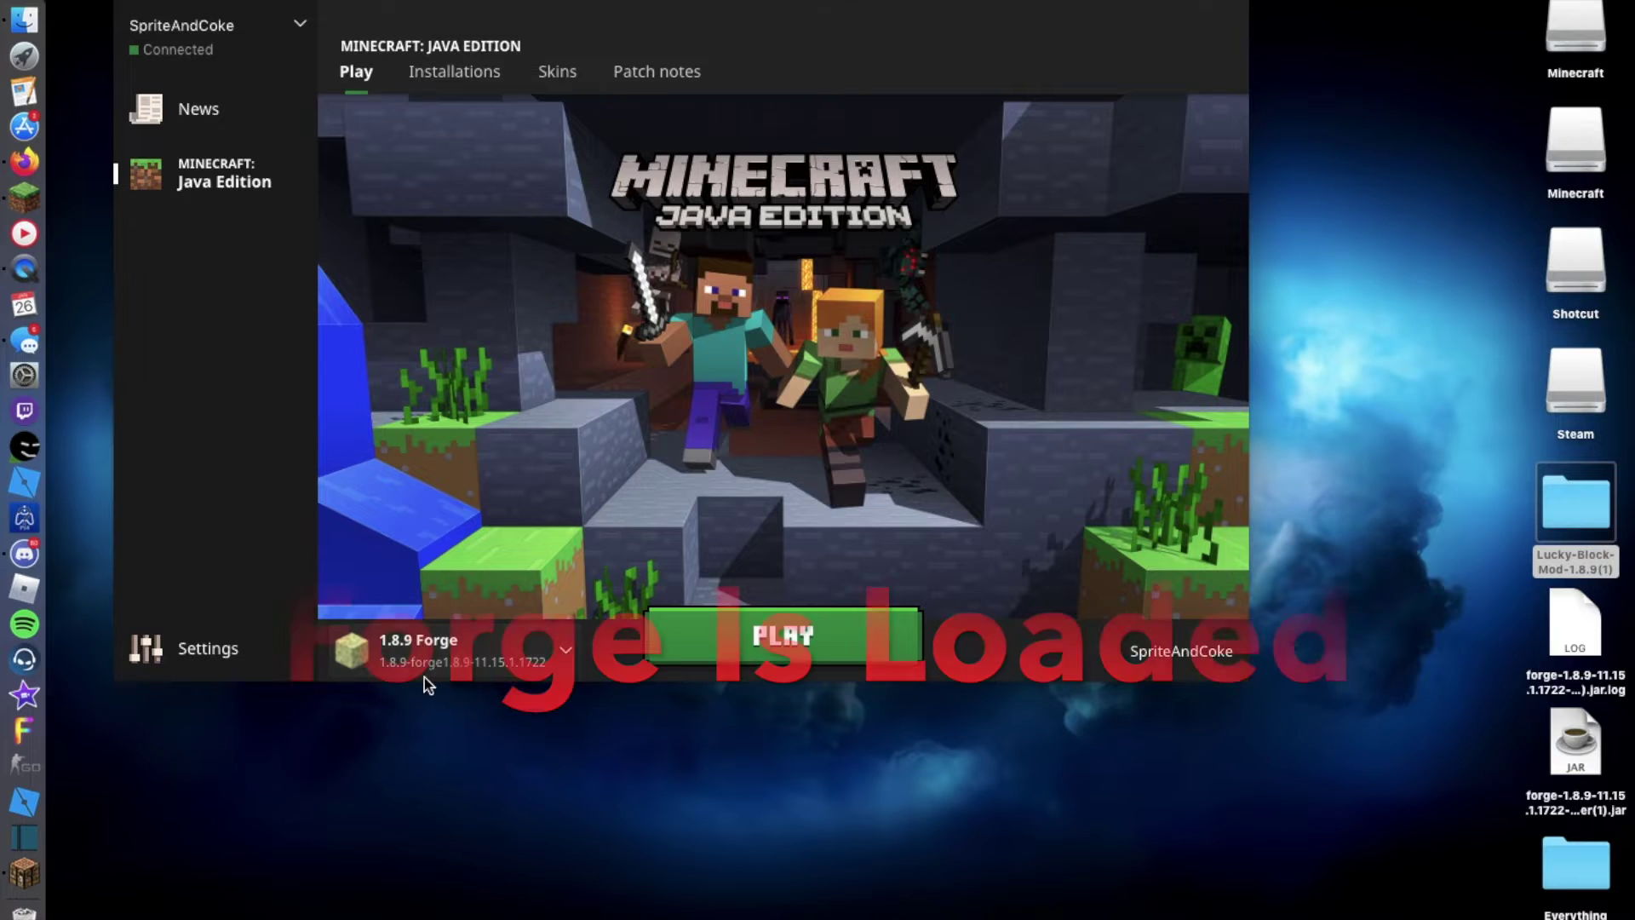
click(781, 643)
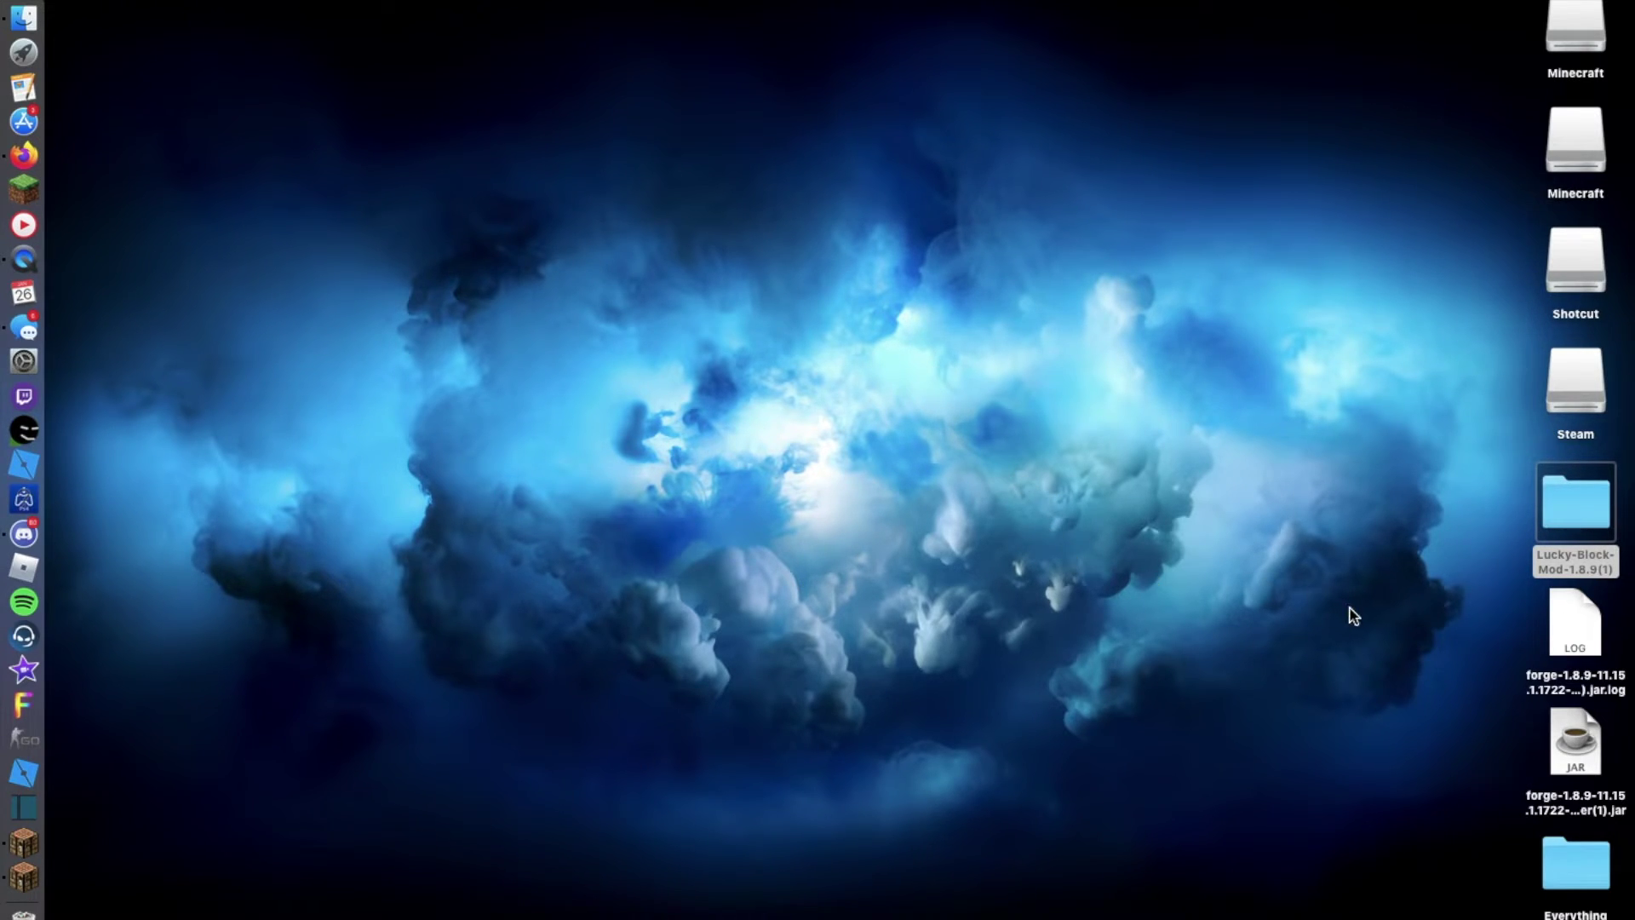
drag(1453, 634, 26, 904)
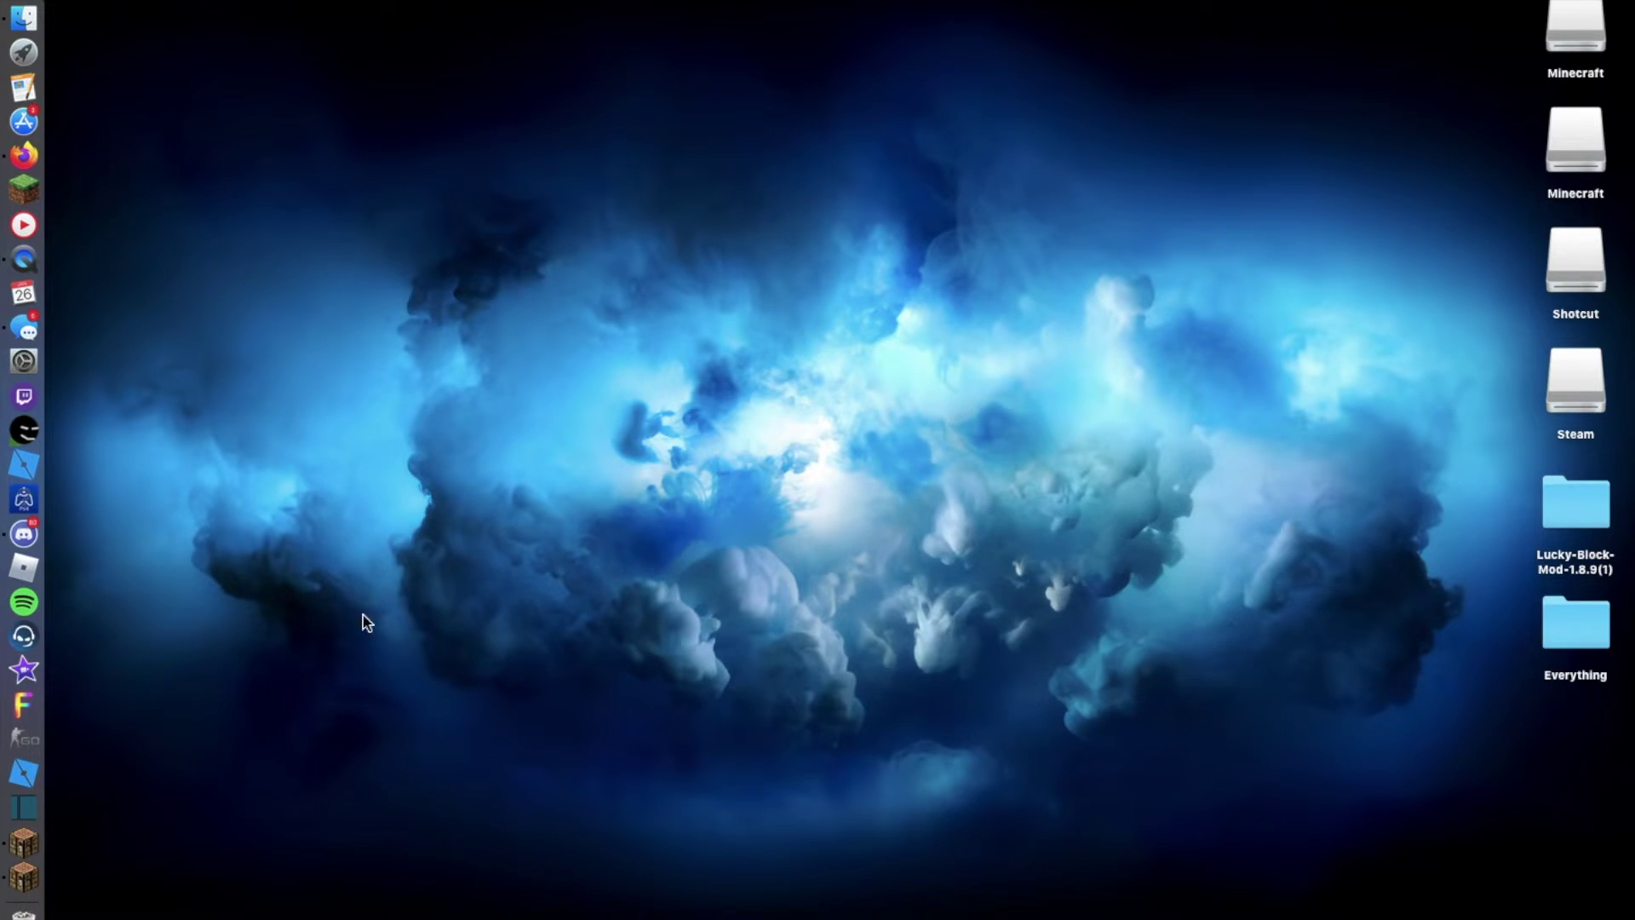
Switch to the running Minecraft 1.8.9 game, look through its mod list and return to the title screen
right_click(12, 879)
click(19, 882)
drag(847, 604, 693, 555)
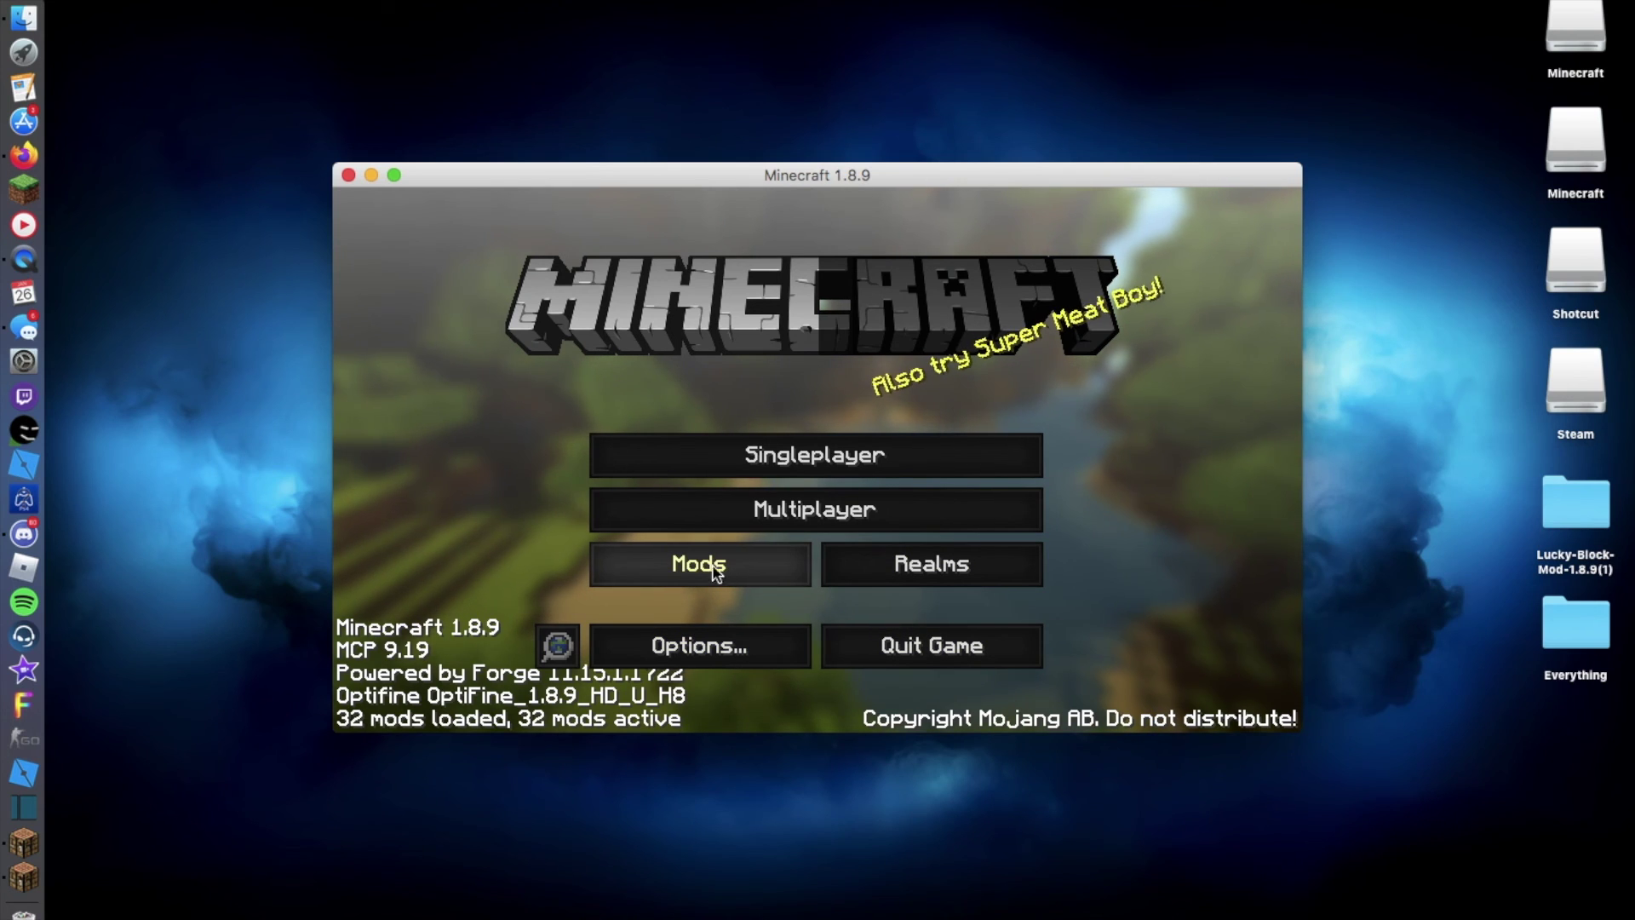
click(666, 568)
scroll(536, 505, down, 4)
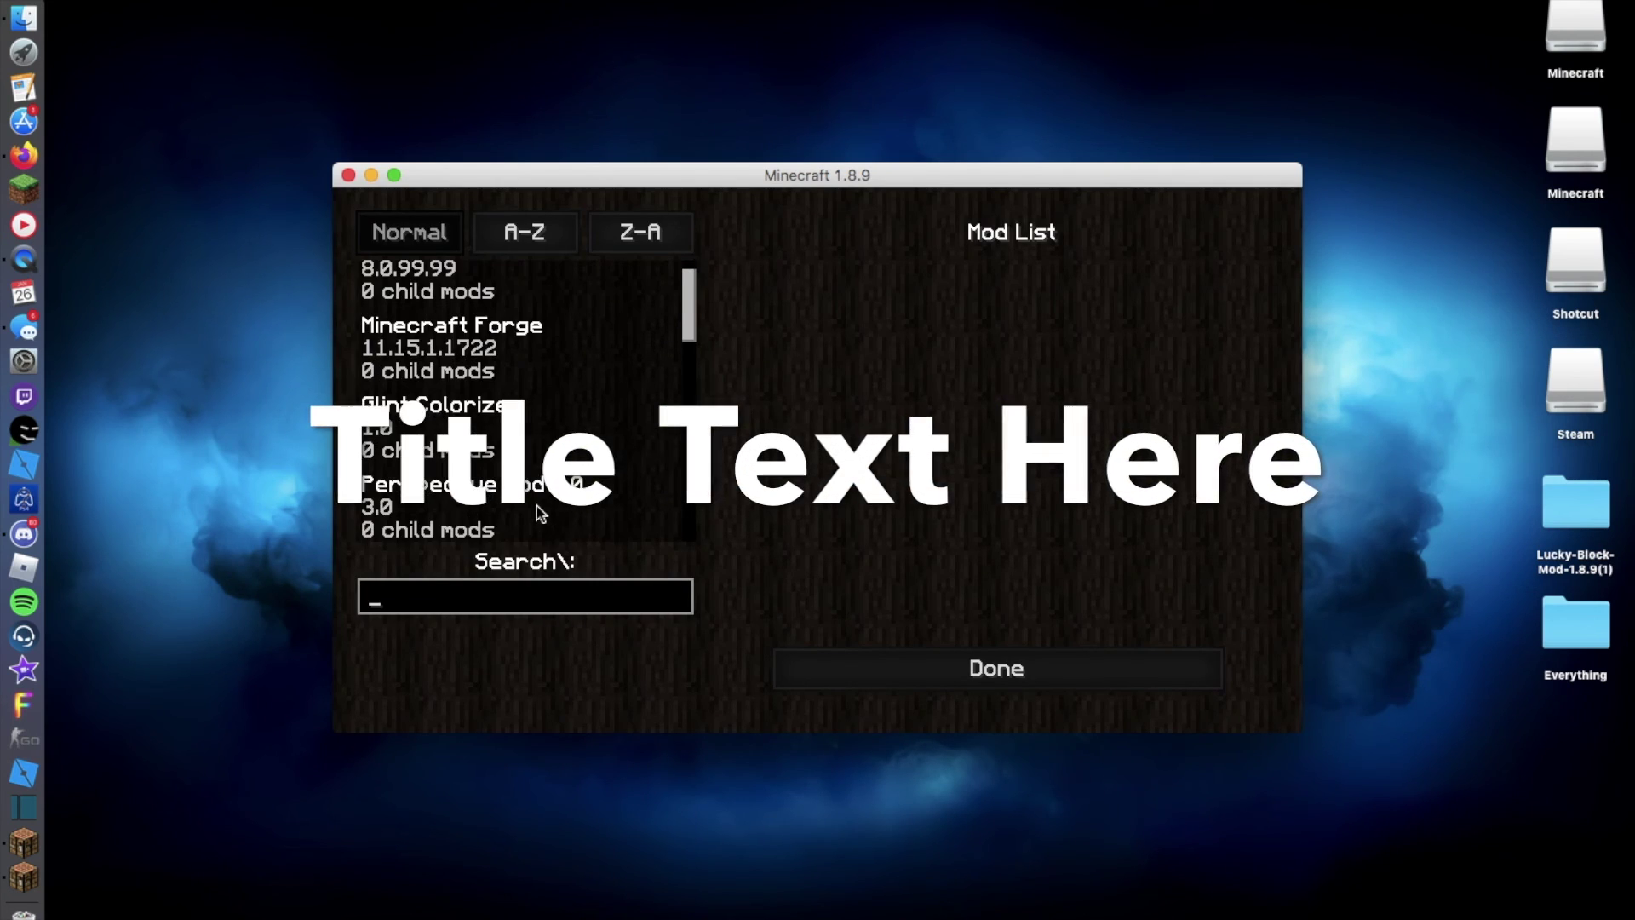
key(Escape)
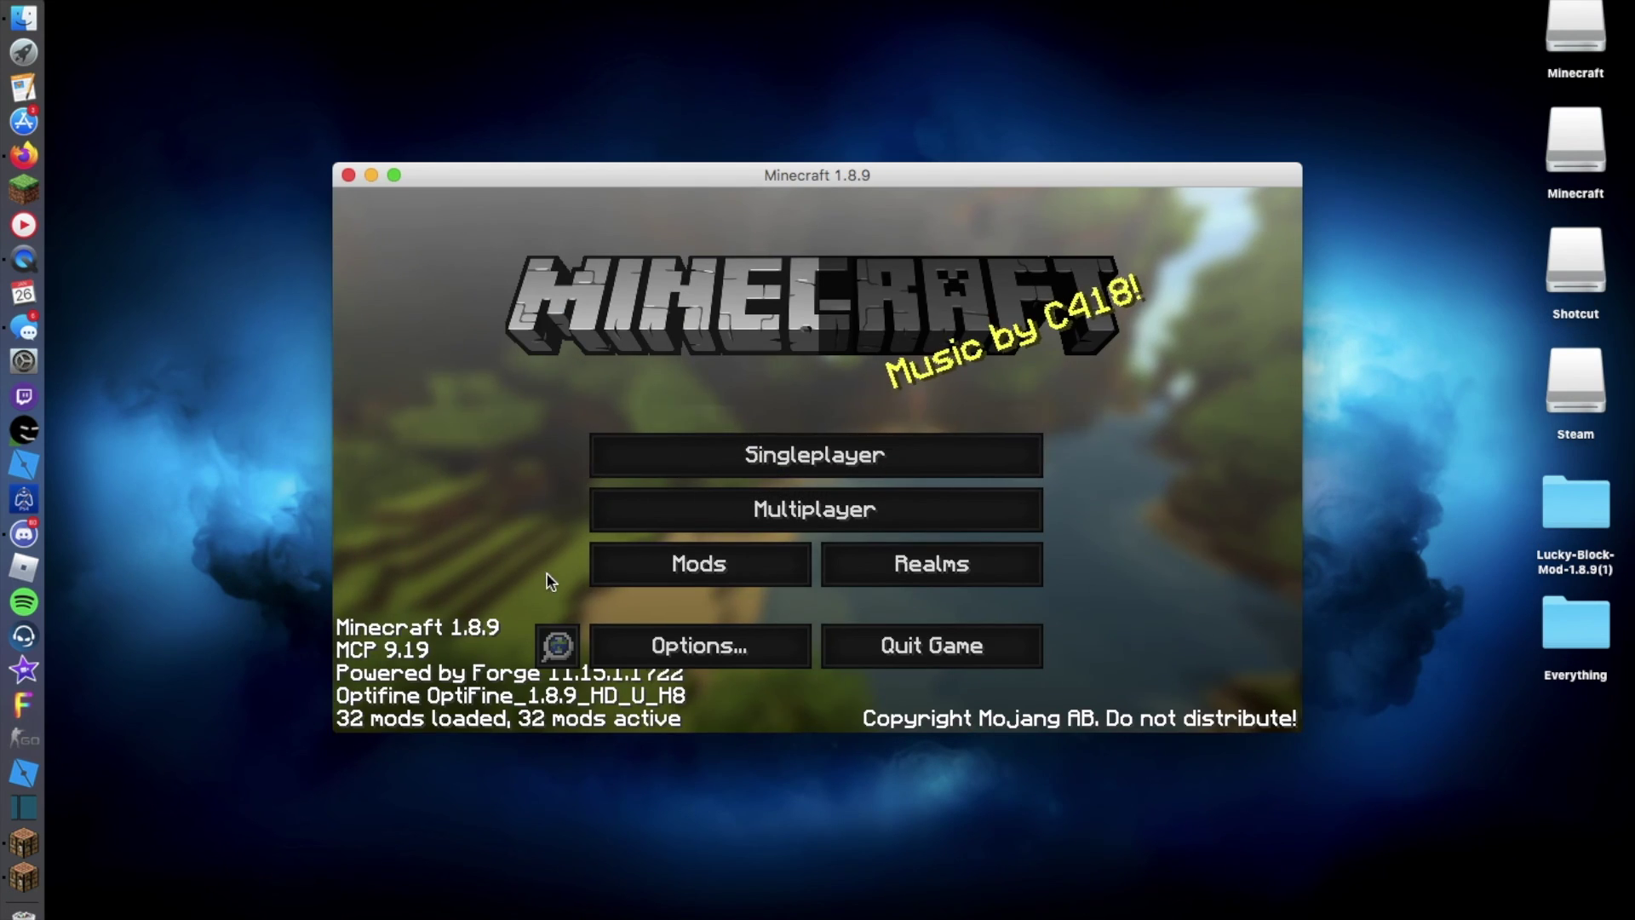